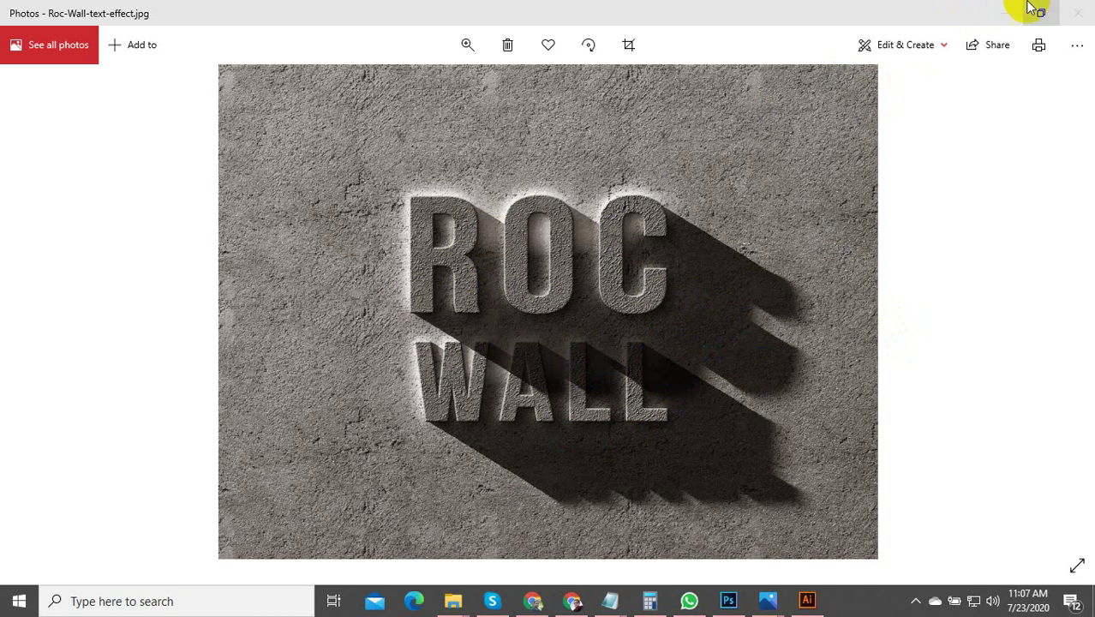
# Put away the current photo, switch to the WHATSAPP folder and open the EURO-1 image for viewing.
pyautogui.click(1005, 8)
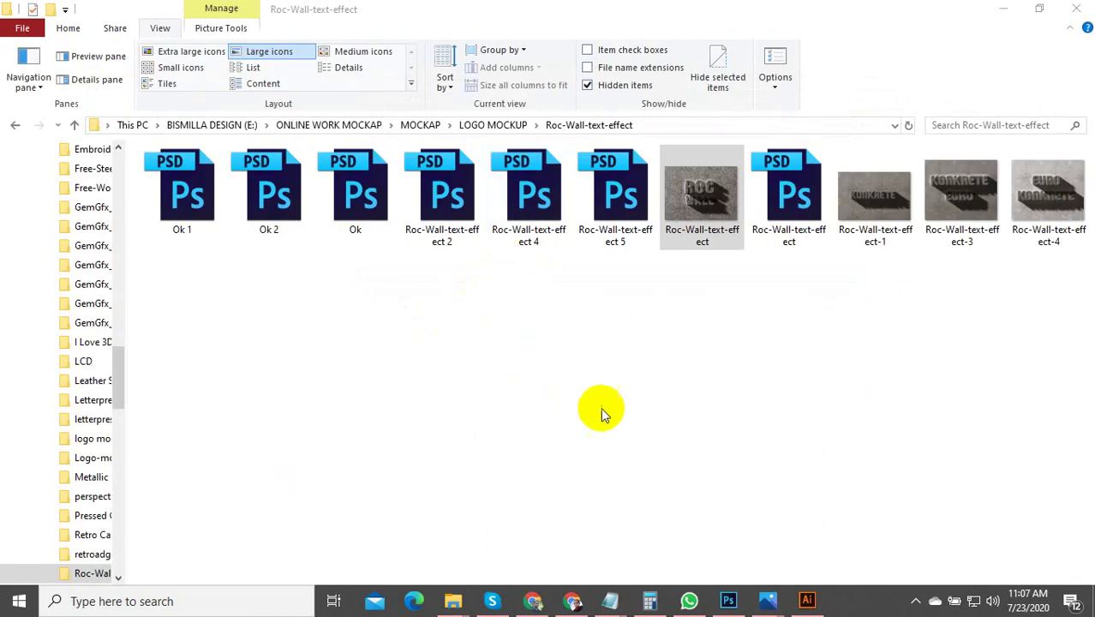
pyautogui.moveTo(453, 603)
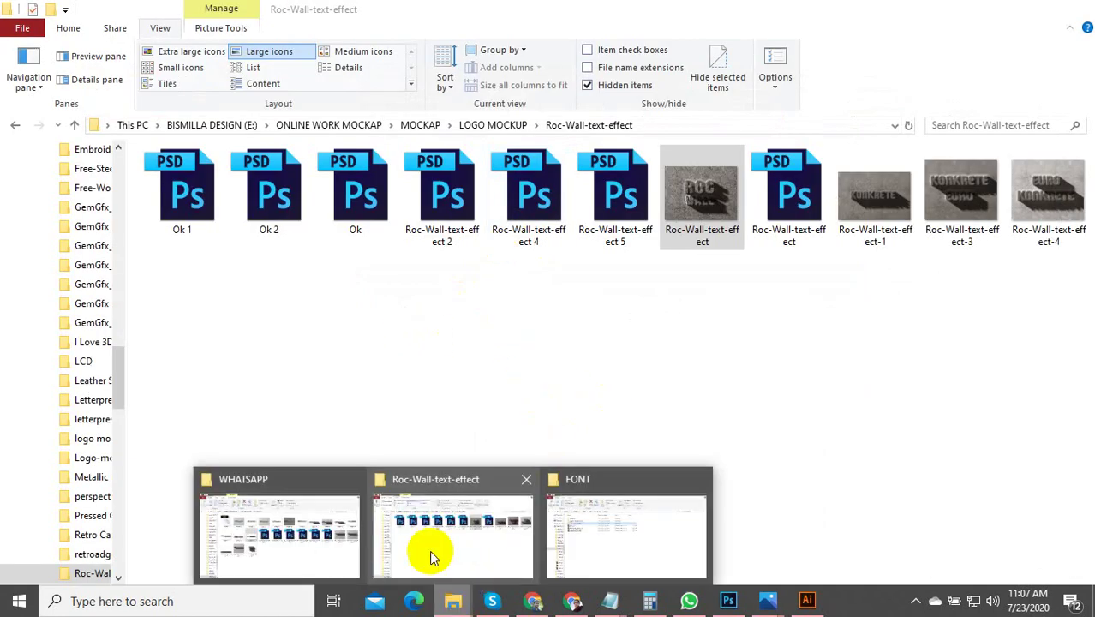
pyautogui.click(335, 551)
pyautogui.click(279, 225)
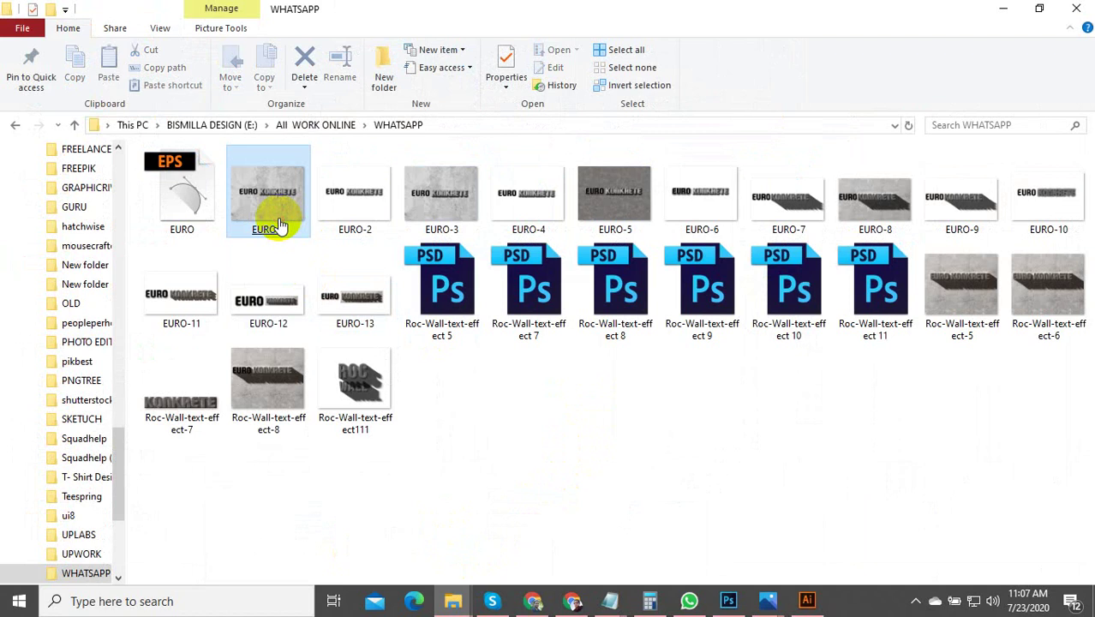
pyautogui.doubleClick(279, 225)
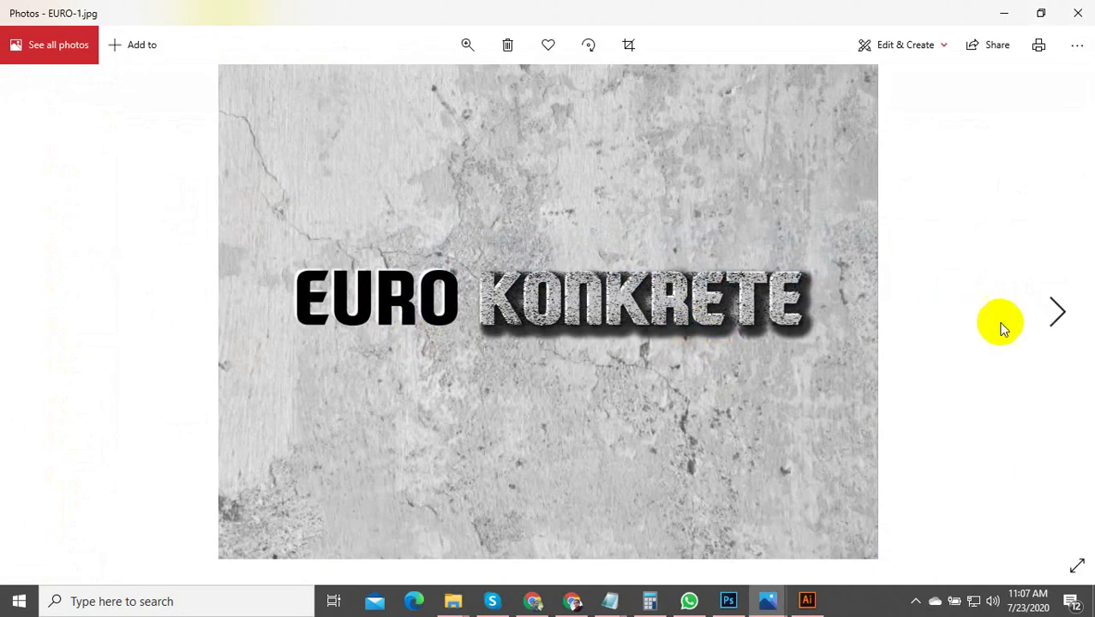
# Look through the folder's images from EURO-1 to Roc-Wall-text-effect111, and close the viewer.
pyautogui.click(1061, 312)
pyautogui.click(1063, 315)
pyautogui.click(1069, 318)
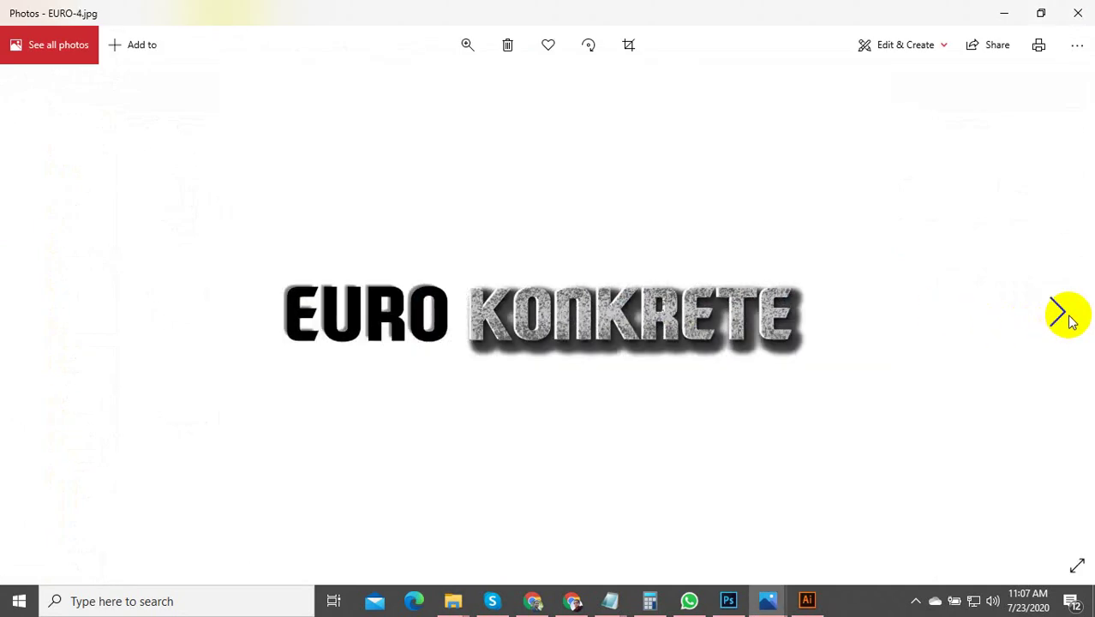
pyautogui.click(1070, 319)
pyautogui.click(1070, 319)
pyautogui.click(1069, 318)
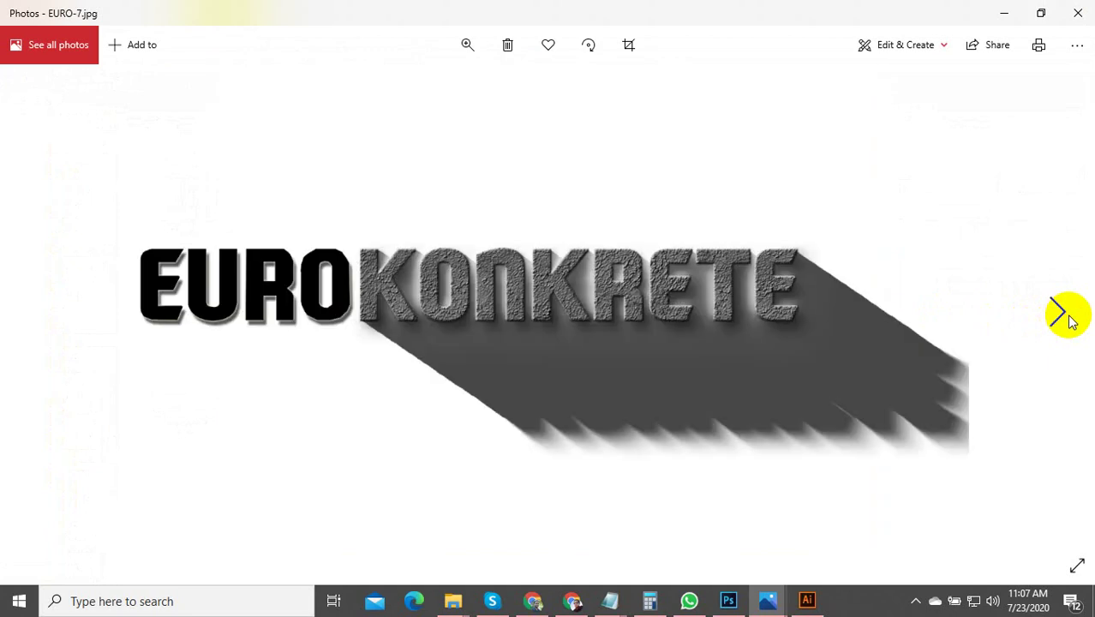
pyautogui.click(1069, 319)
pyautogui.click(1069, 319)
pyautogui.click(1070, 318)
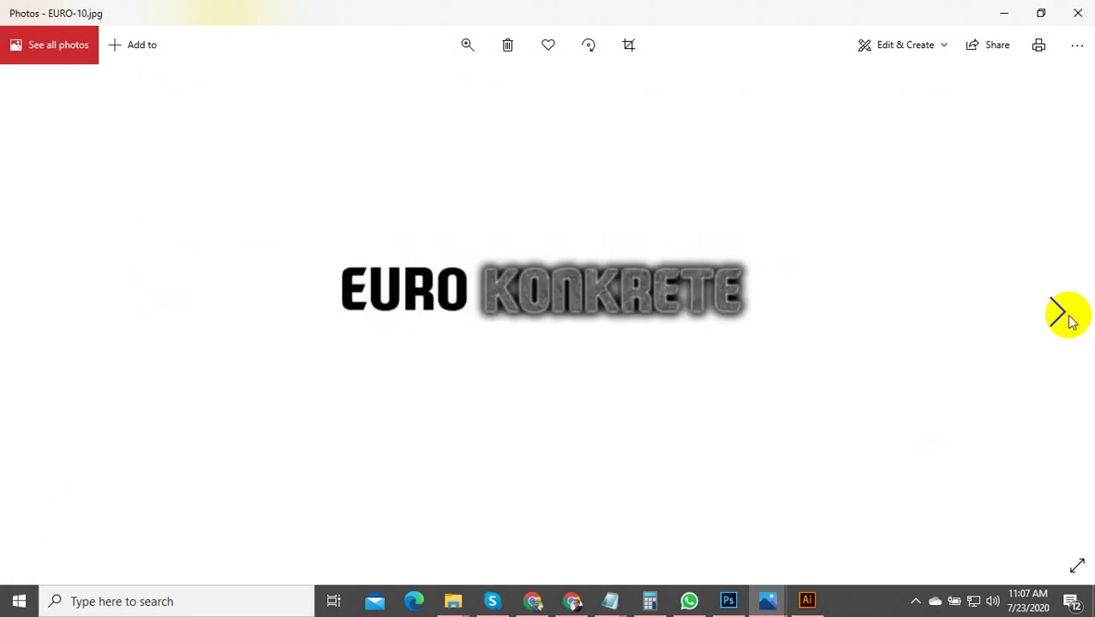
pyautogui.click(1070, 318)
pyautogui.click(1070, 319)
pyautogui.click(1070, 319)
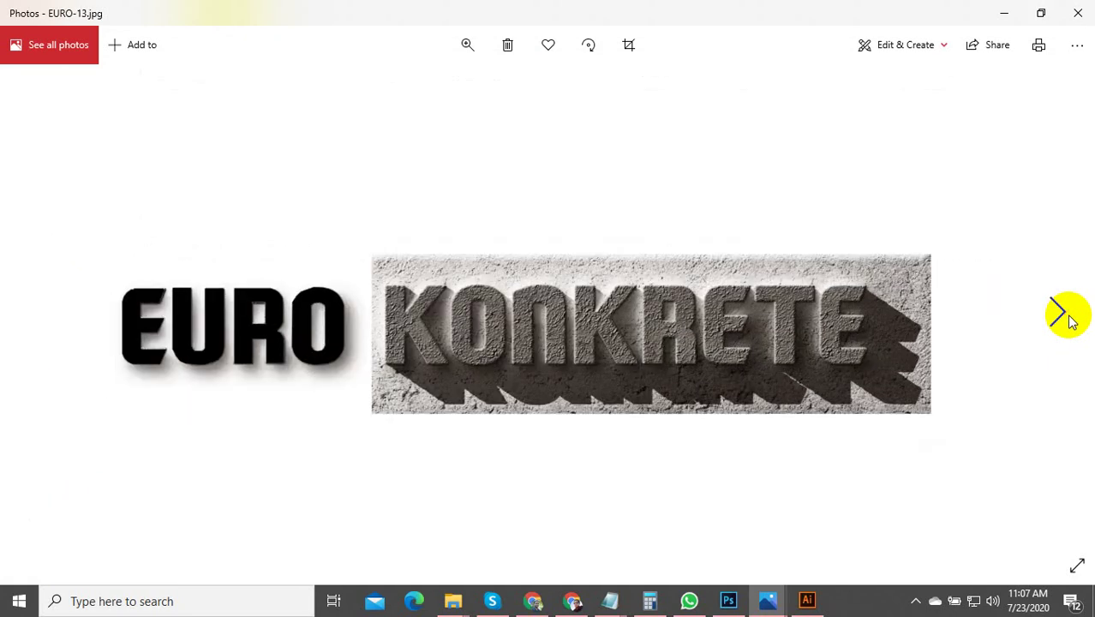
pyautogui.click(1050, 318)
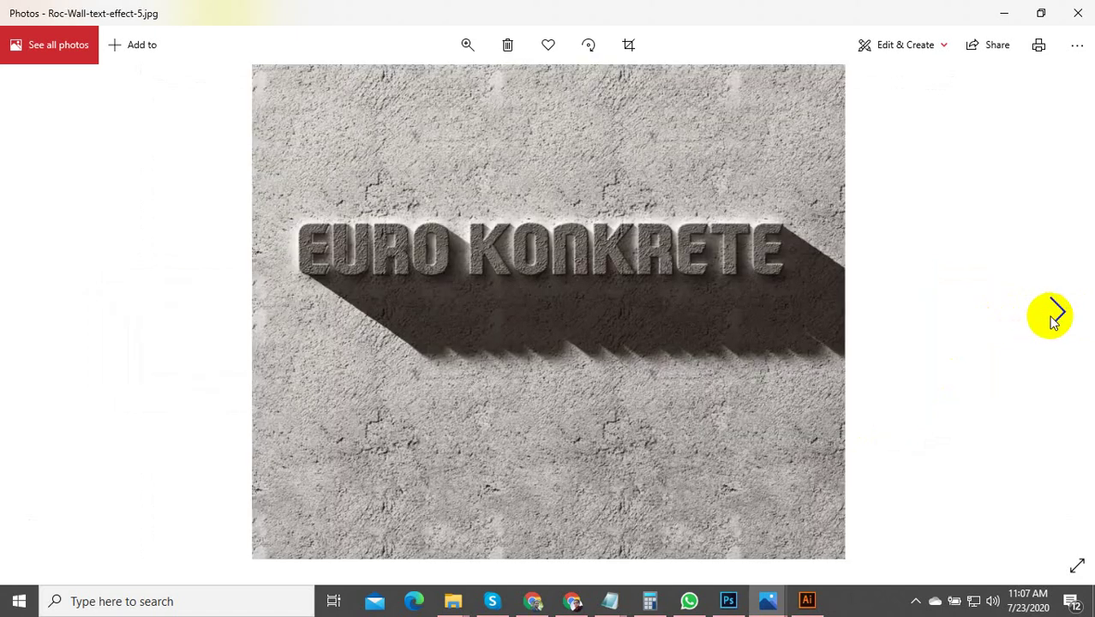
pyautogui.click(1052, 319)
pyautogui.click(1054, 318)
pyautogui.click(1054, 319)
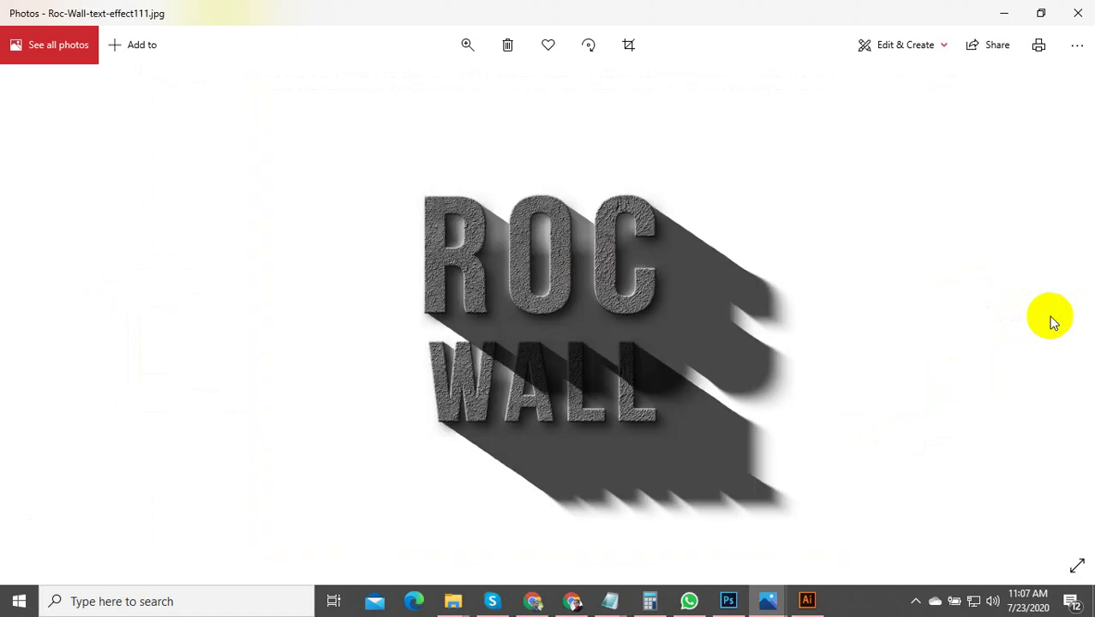
pyautogui.click(1079, 13)
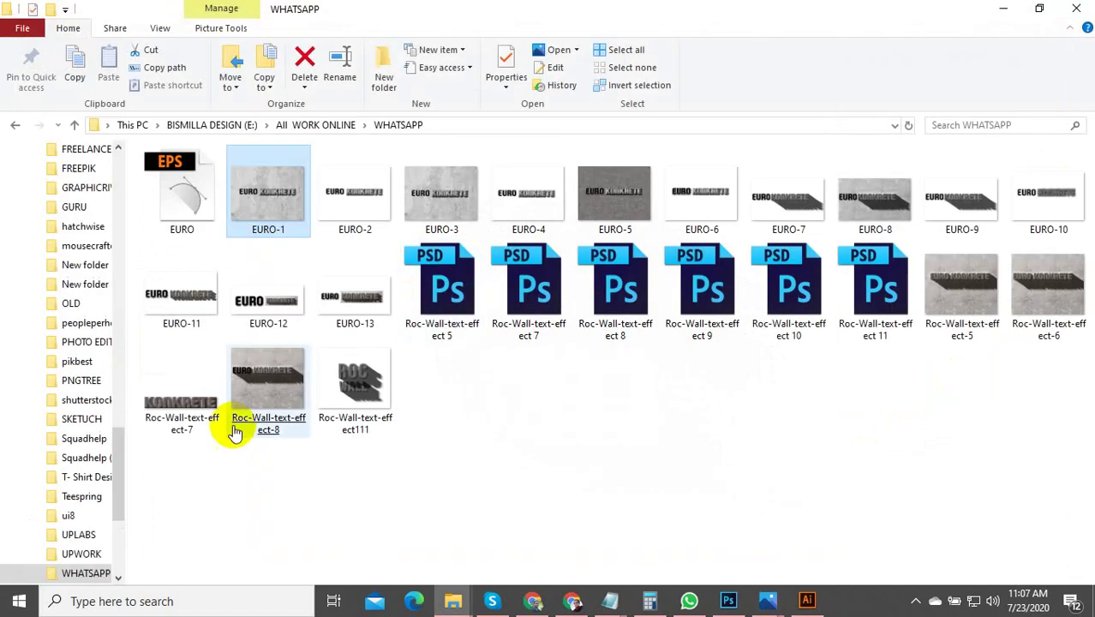
# View the EURO-12 and EURO-13 images to examine the flat and concrete lettering, and close the viewer.
pyautogui.doubleClick(302, 343)
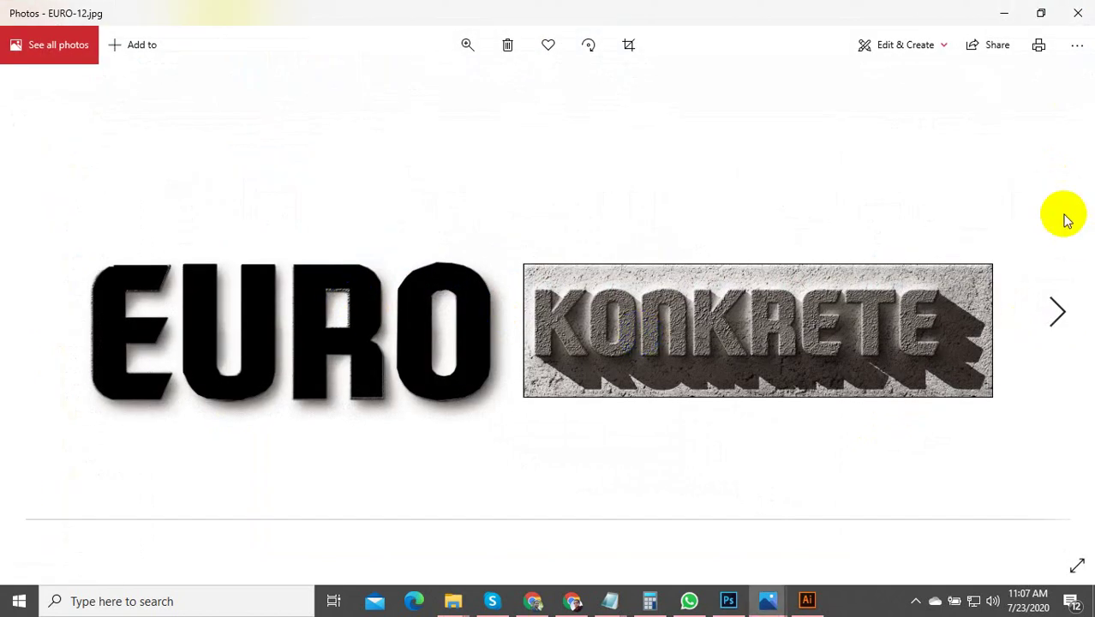
pyautogui.click(1058, 309)
pyautogui.click(943, 325)
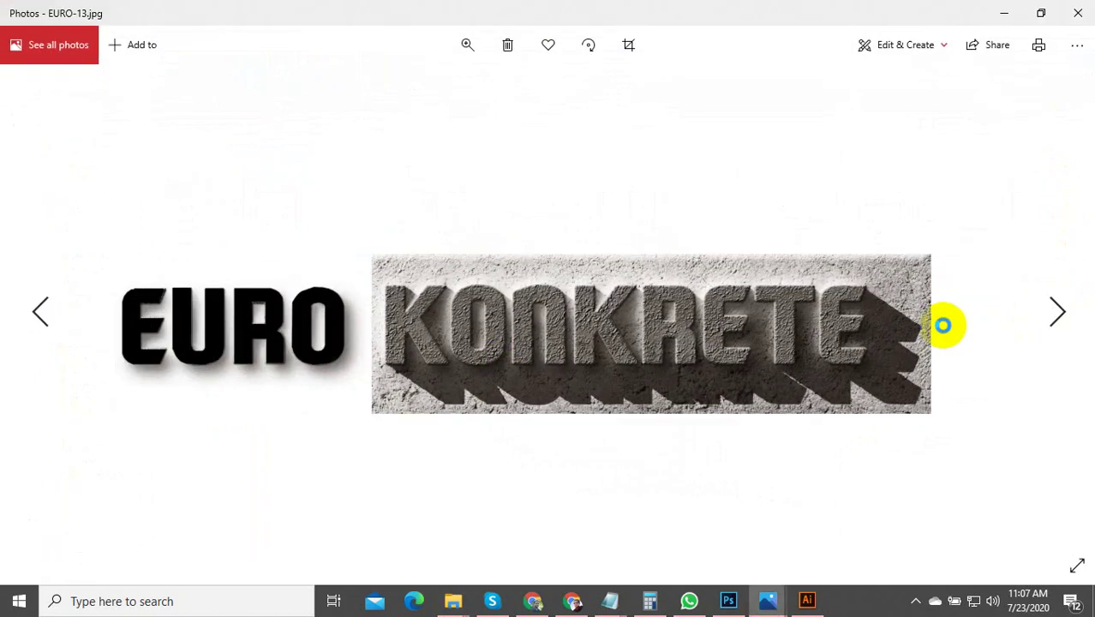
pyautogui.click(425, 398)
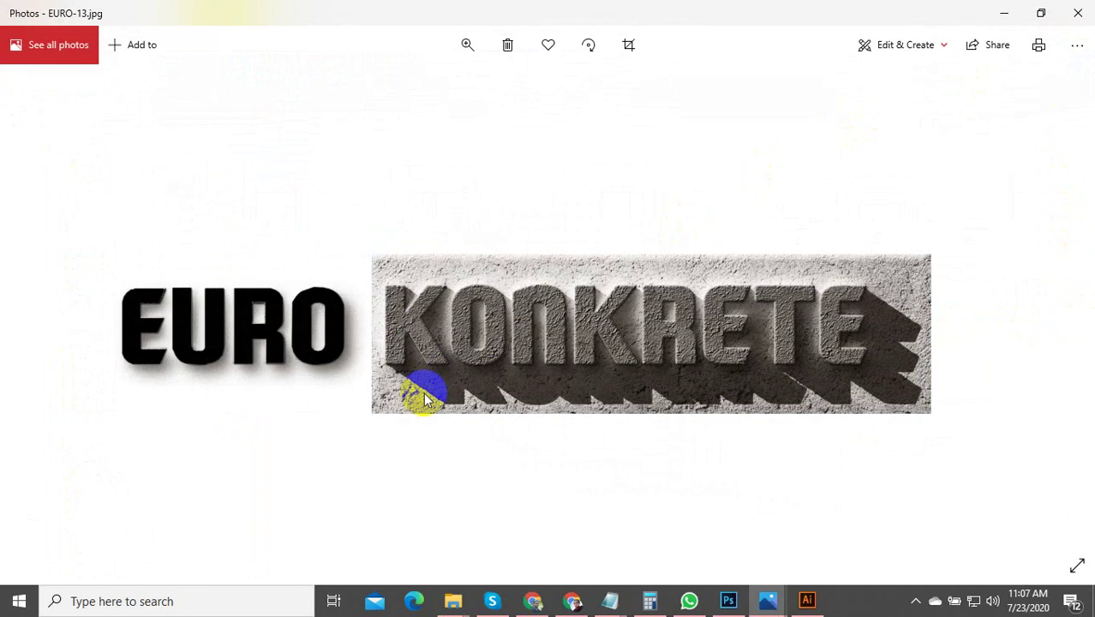
pyautogui.click(1076, 13)
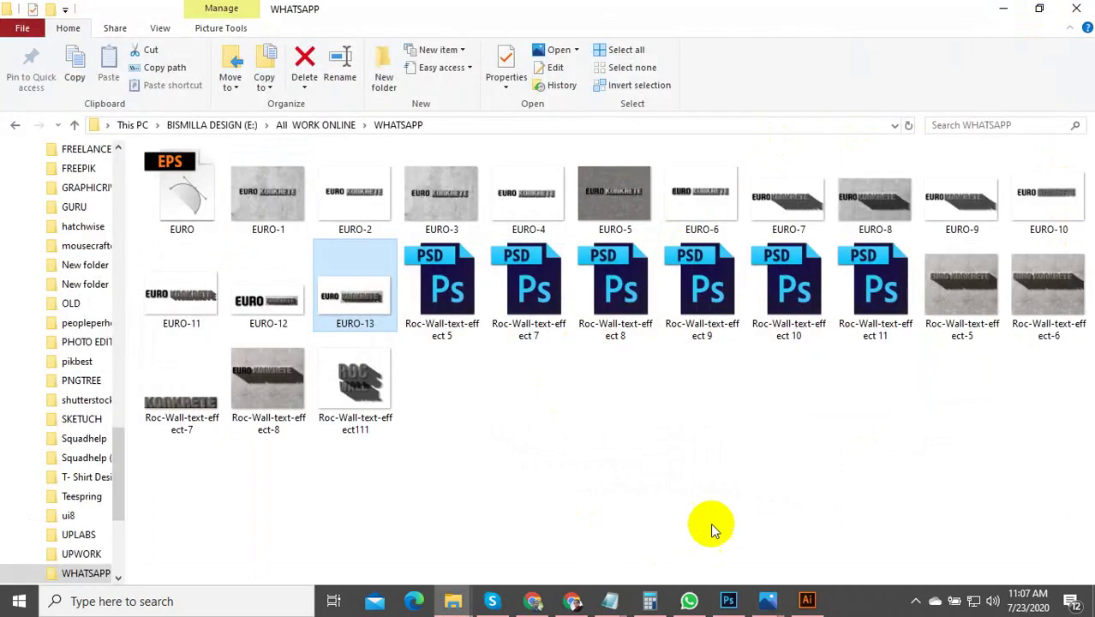
# Switch to Photoshop, bring up the text21.psb document and start editing its text with the Type tool.
pyautogui.click(728, 600)
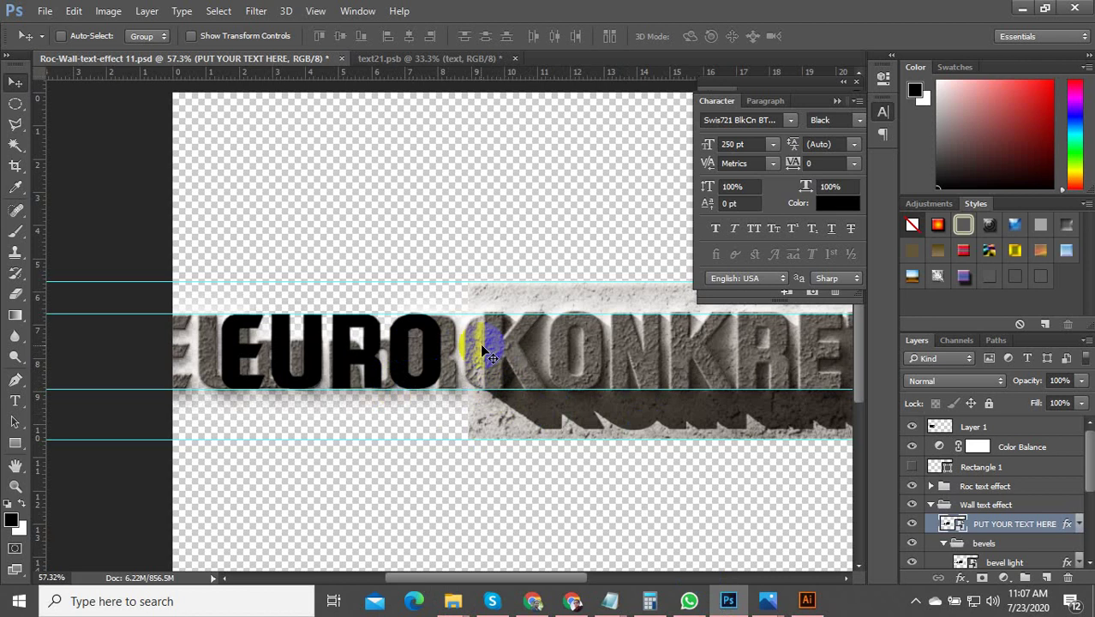
pyautogui.click(442, 58)
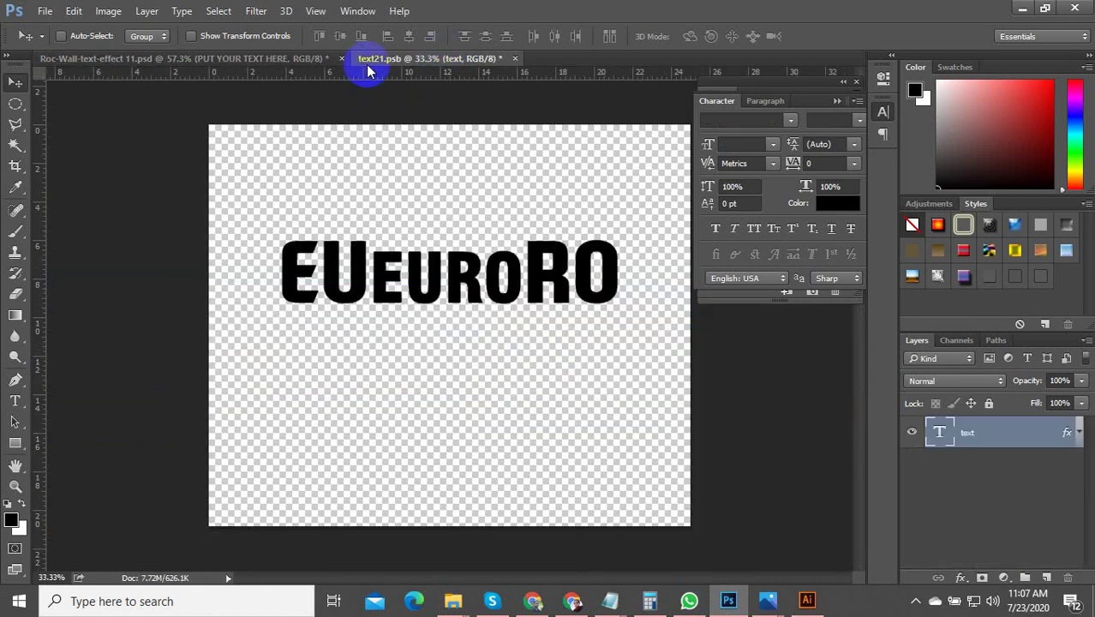
pyautogui.click(439, 279)
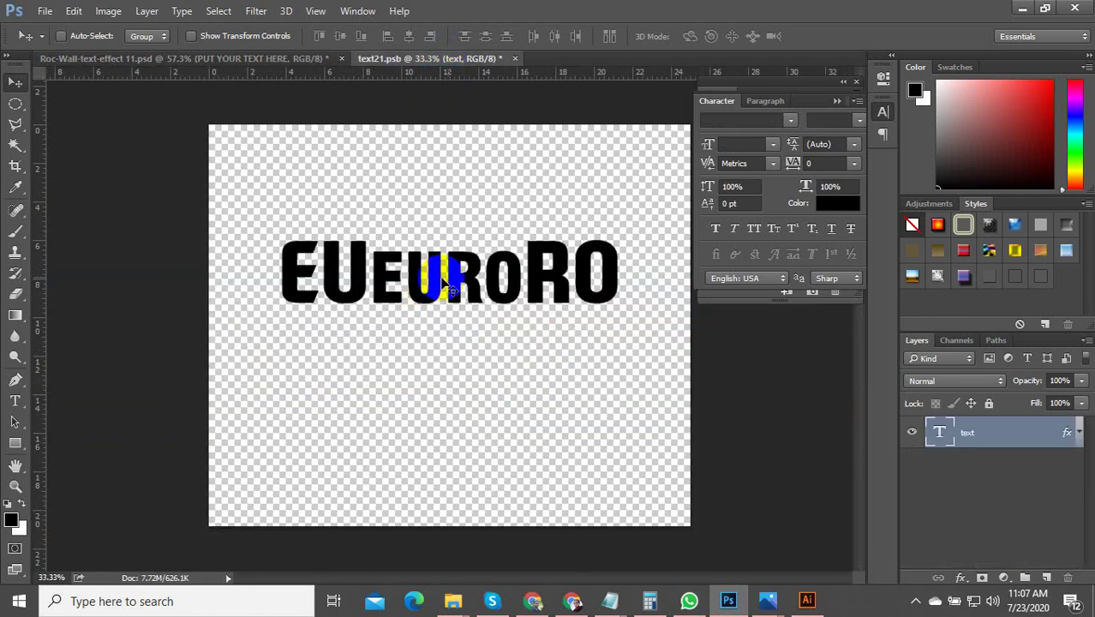
pyautogui.click(15, 400)
pyautogui.click(397, 292)
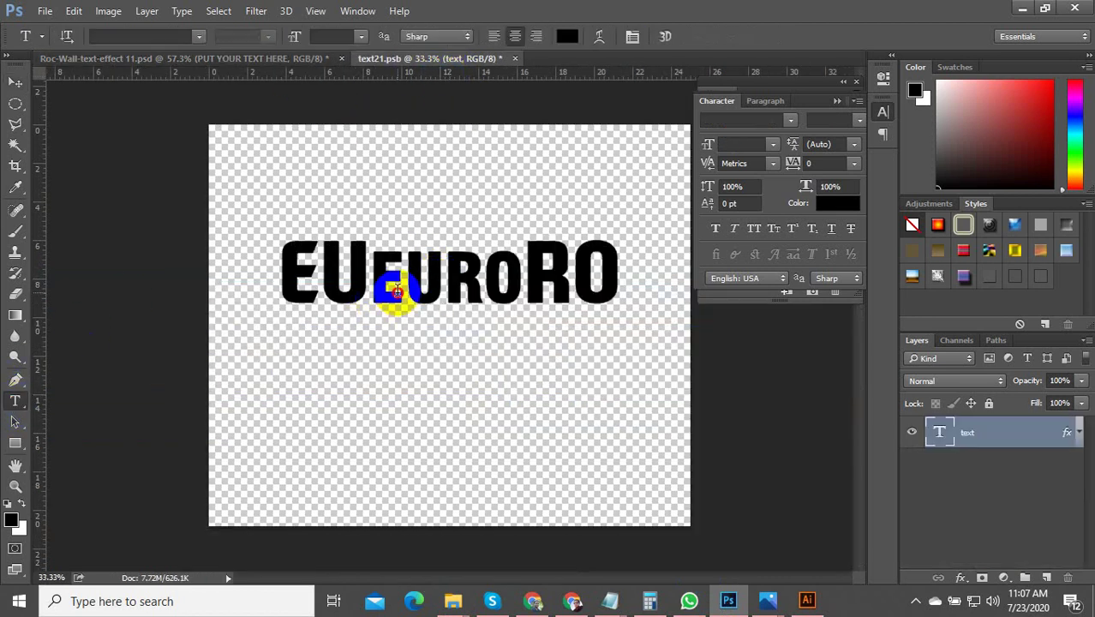
# Set the font size of the smaller EURO letters in the middle of the text to 280 pt.
pyautogui.moveTo(371, 276); pyautogui.dragTo(550, 274)
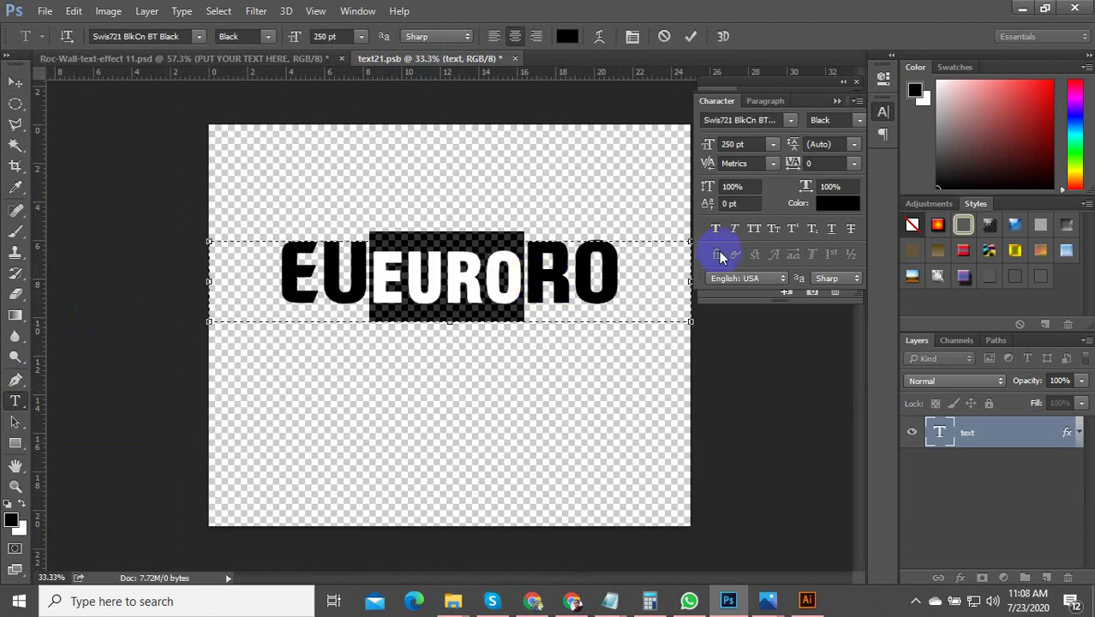
pyautogui.click(735, 148)
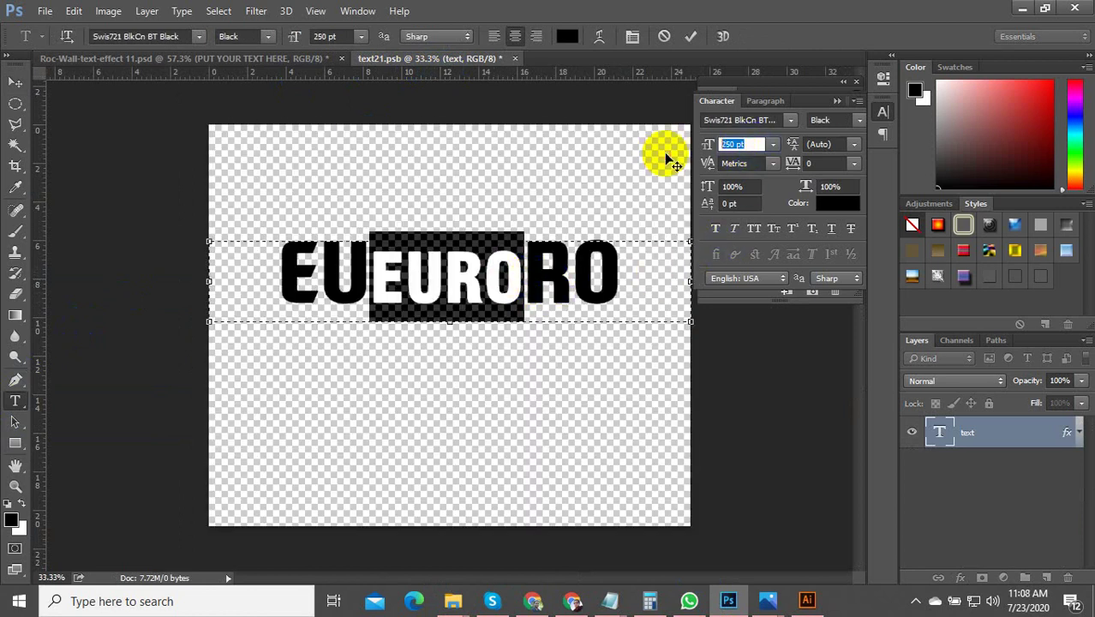
pyautogui.write('280')
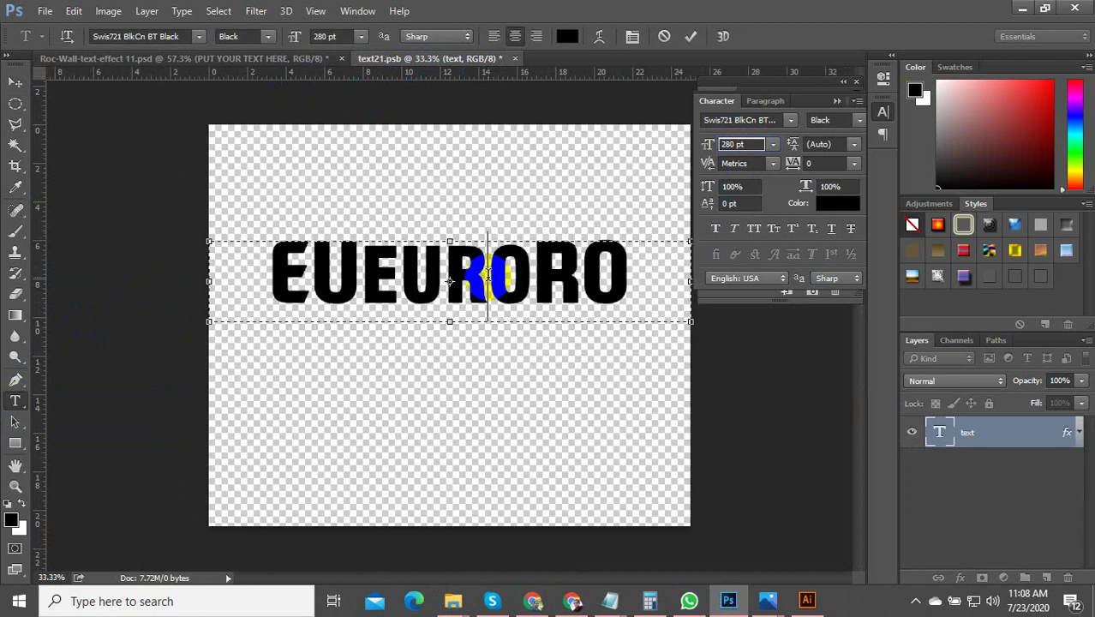
# Set the font size of the middle EURO letters to 300 pt.
pyautogui.moveTo(533, 276); pyautogui.dragTo(363, 285)
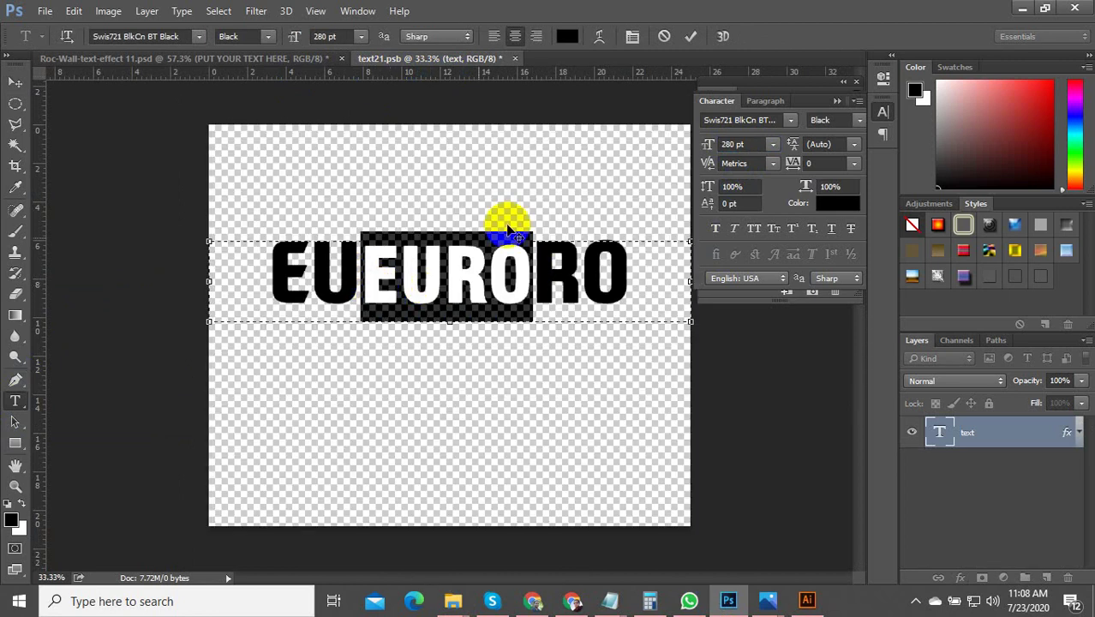
pyautogui.click(761, 144)
pyautogui.click(748, 144)
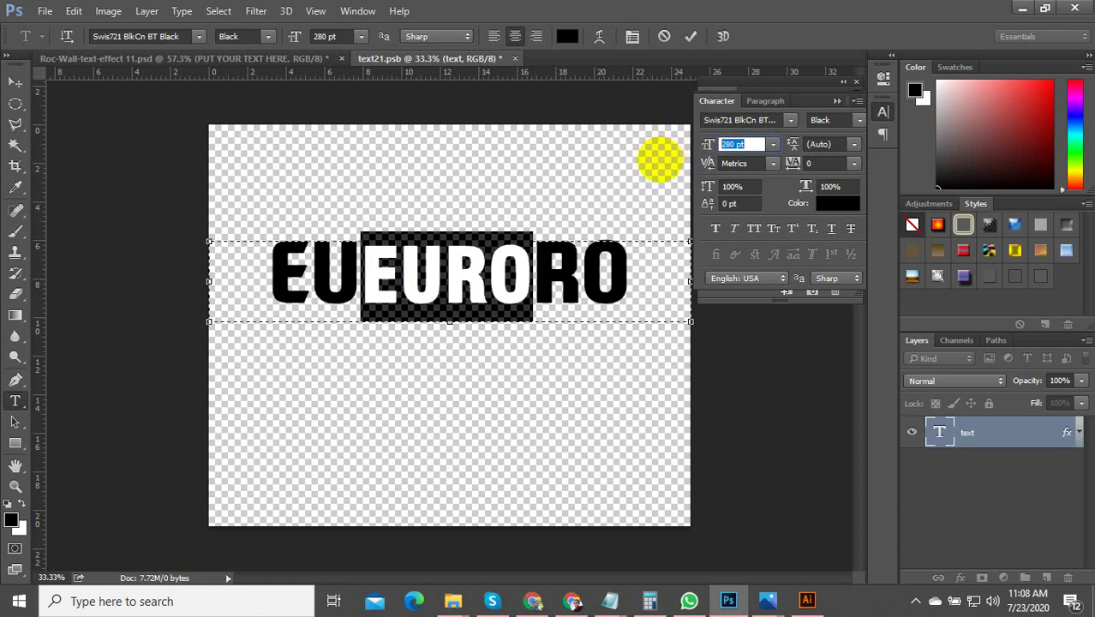
pyautogui.write('300')
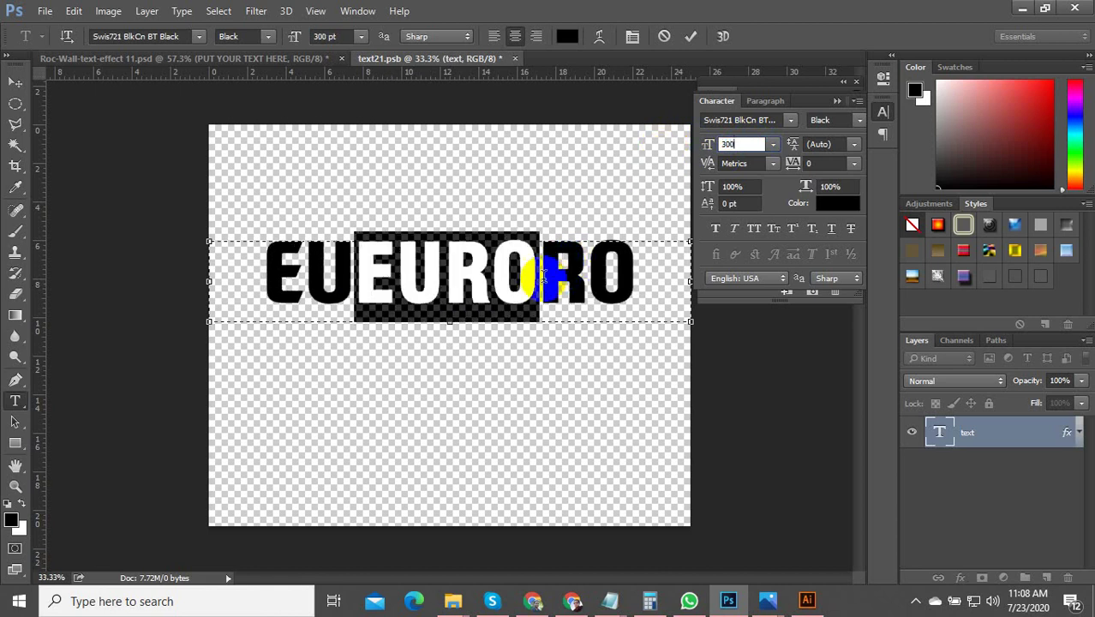
# Delete the surplus RO at the end and EU at the start so the text reads EURO, and commit the edit.
pyautogui.moveTo(543, 274); pyautogui.dragTo(649, 273)
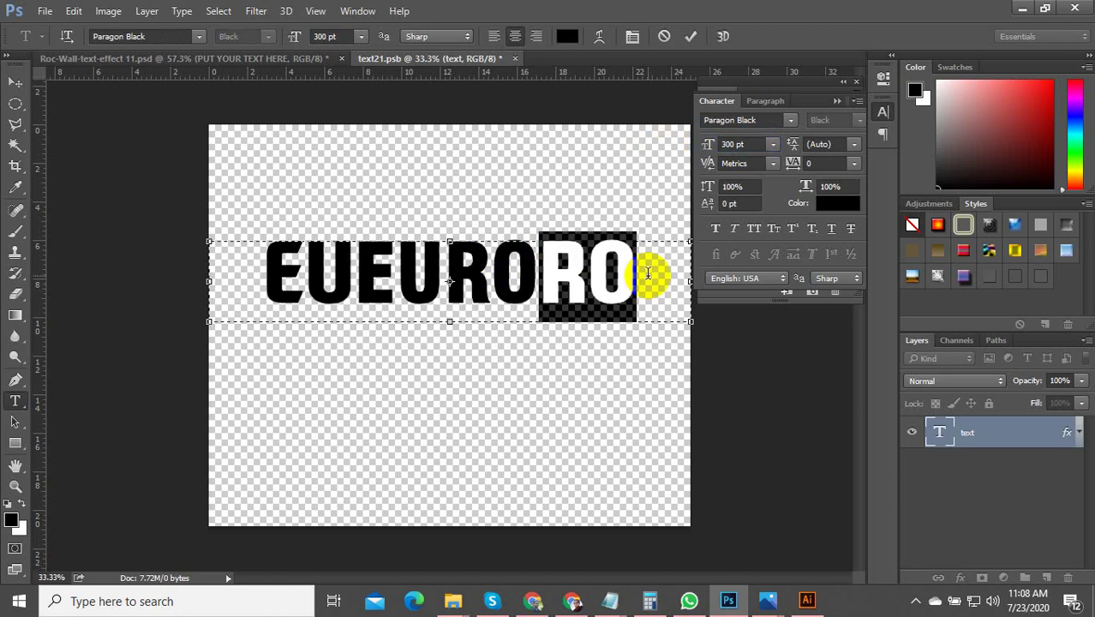
pyautogui.press('BackSpace')
pyautogui.press('BackSpace')
pyautogui.press('BackSpace')
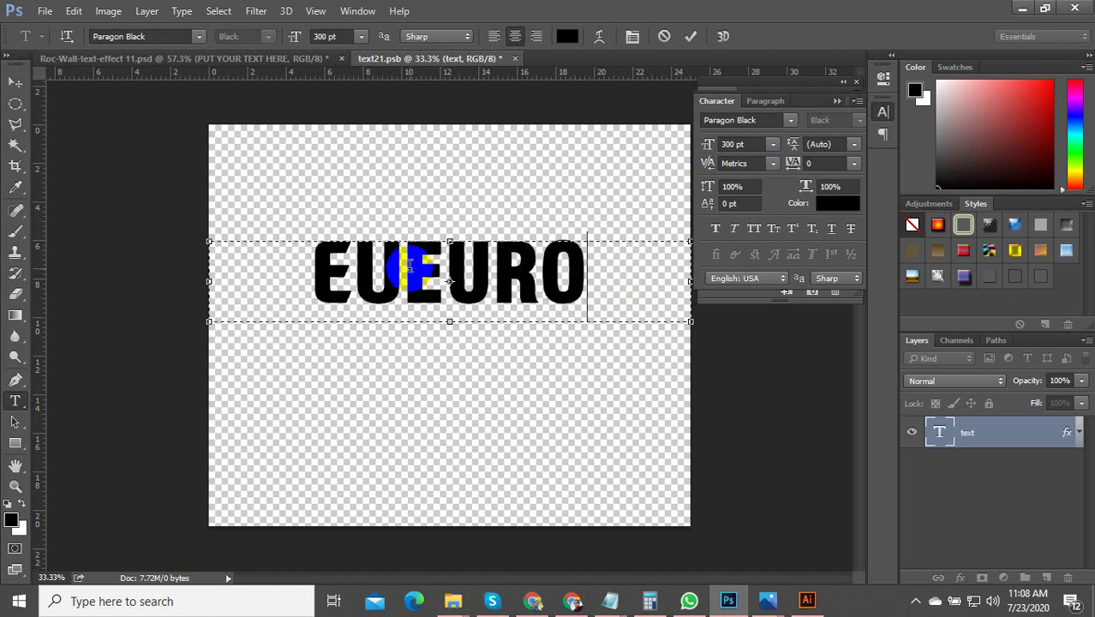
pyautogui.moveTo(415, 274); pyautogui.dragTo(325, 279)
pyautogui.press('BackSpace')
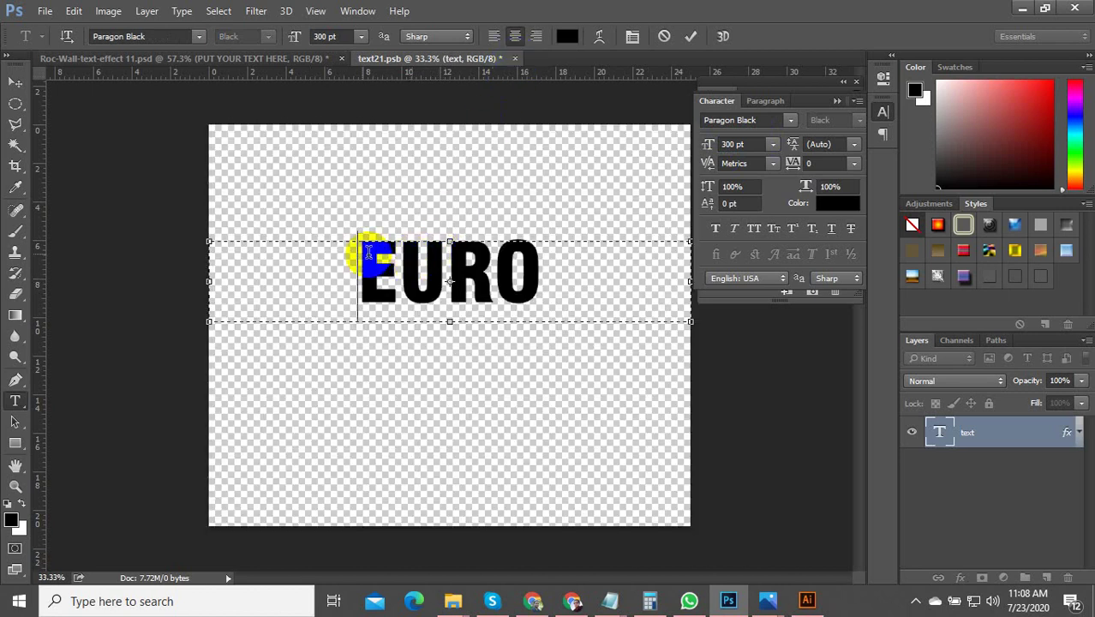
pyautogui.click(14, 82)
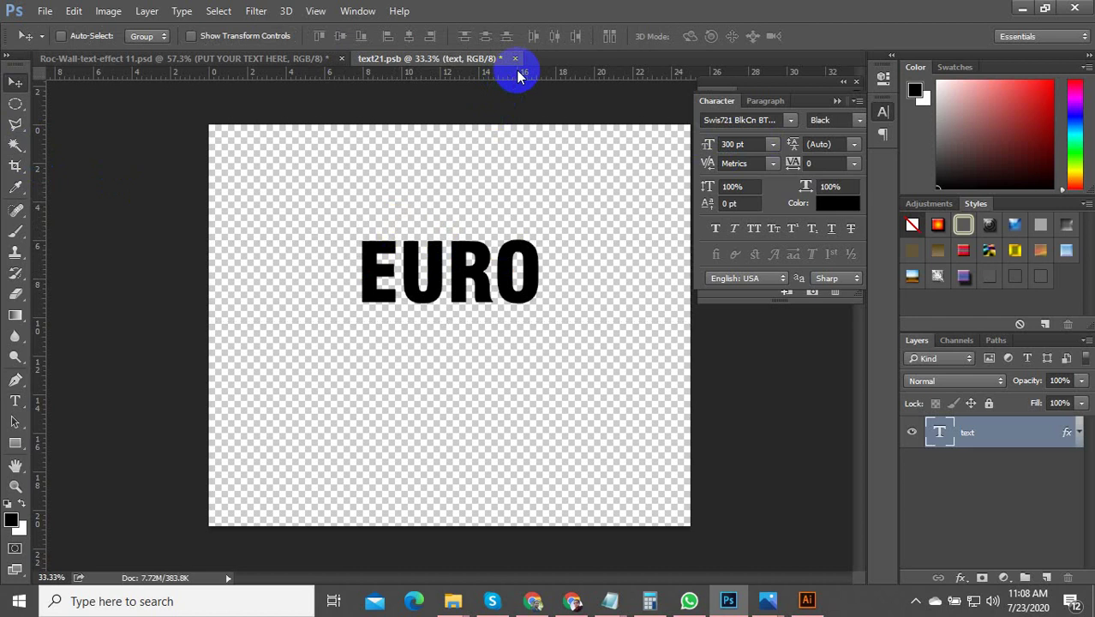
# Close text21.psb and save its changes so the smart objects in Roc-Wall-text-effect 11.psd update.
pyautogui.click(519, 59)
pyautogui.click(486, 238)
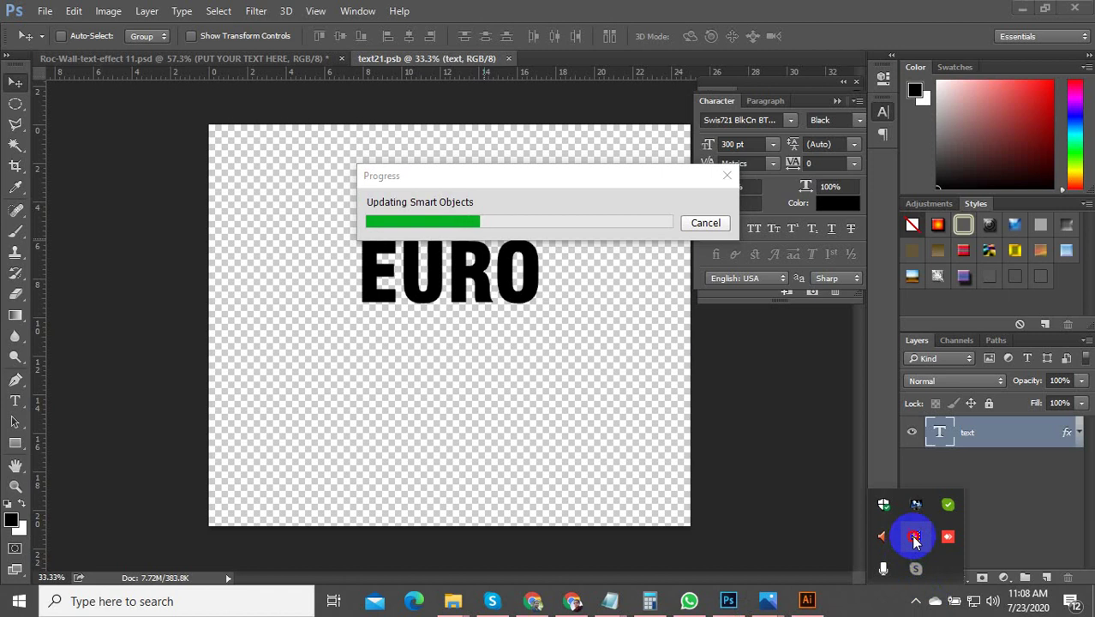
pyautogui.click(909, 534)
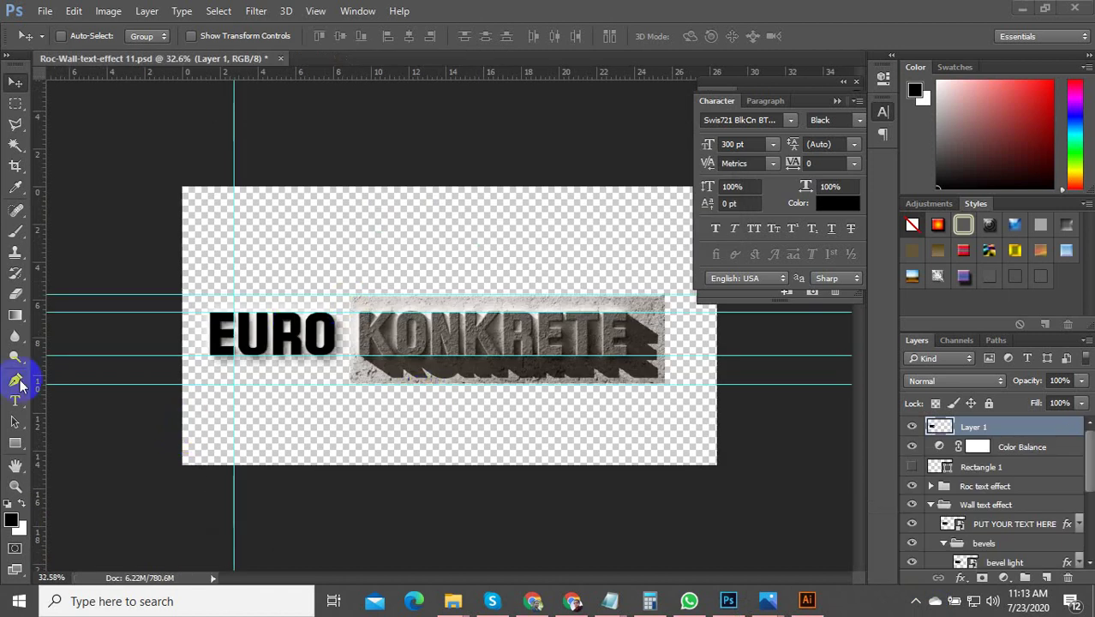
# Hide Layer 1, which holds the black EURO lettering.
pyautogui.click(399, 360)
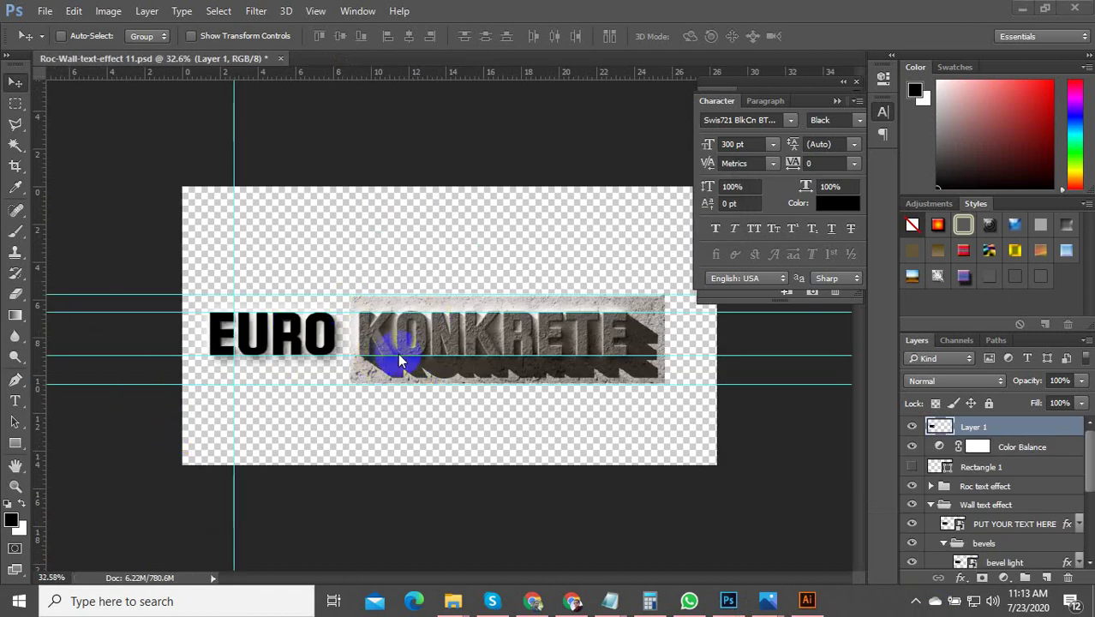
pyautogui.click(317, 343)
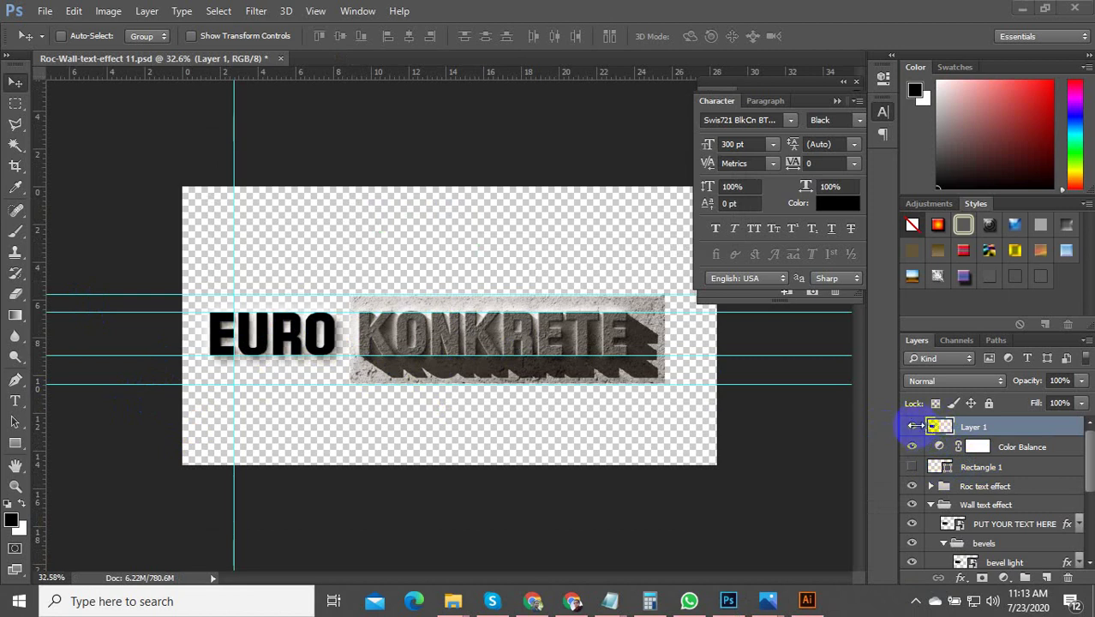
pyautogui.click(912, 426)
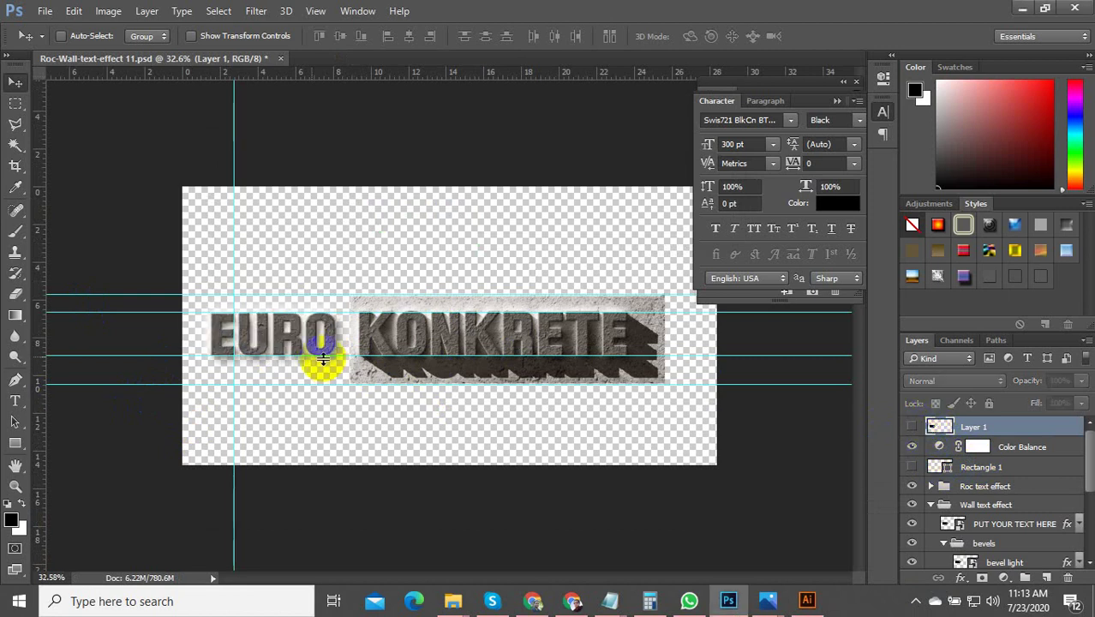
pyautogui.click(443, 341)
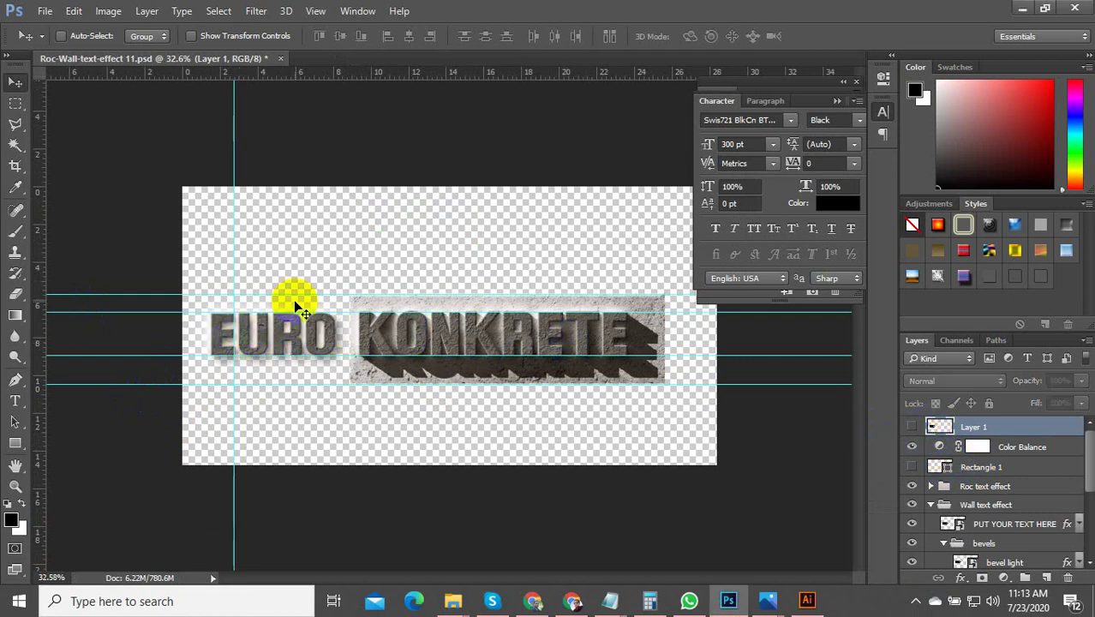
# Toggle the visibility of Layer 1 to compare the flat black EURO lettering with the concrete version underneath.
pyautogui.click(912, 427)
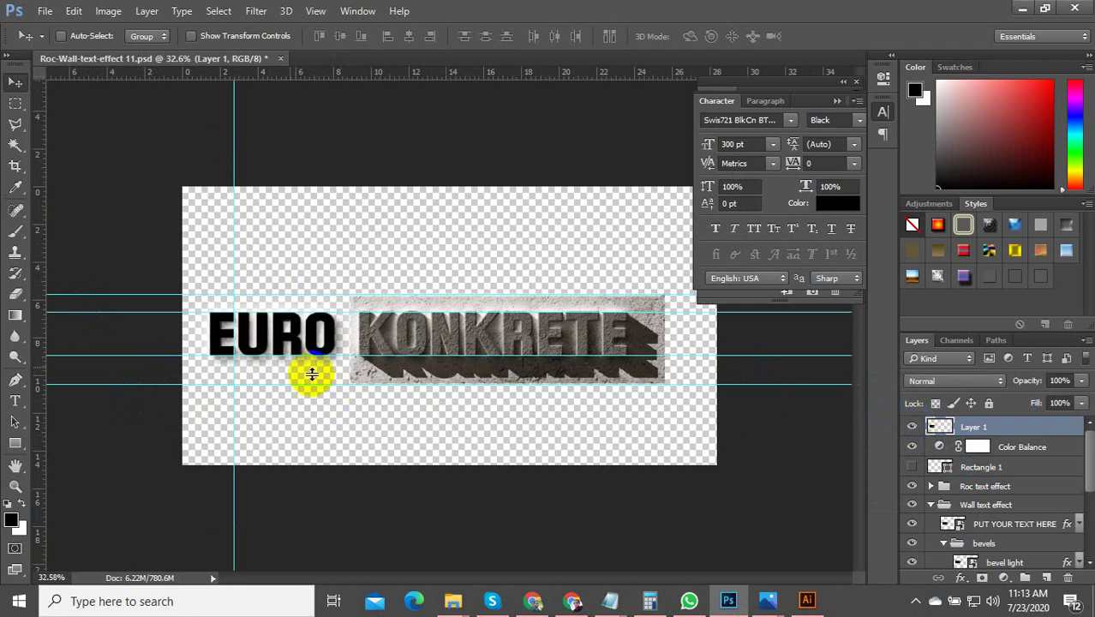
pyautogui.click(915, 601)
pyautogui.click(915, 540)
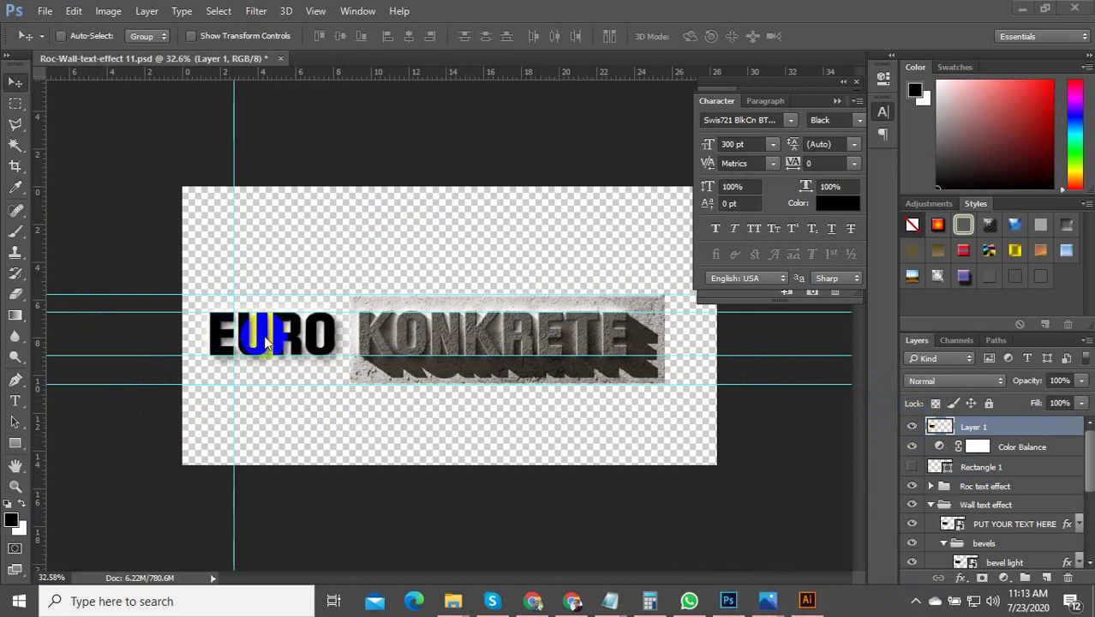
pyautogui.click(914, 427)
pyautogui.click(913, 427)
pyautogui.click(912, 426)
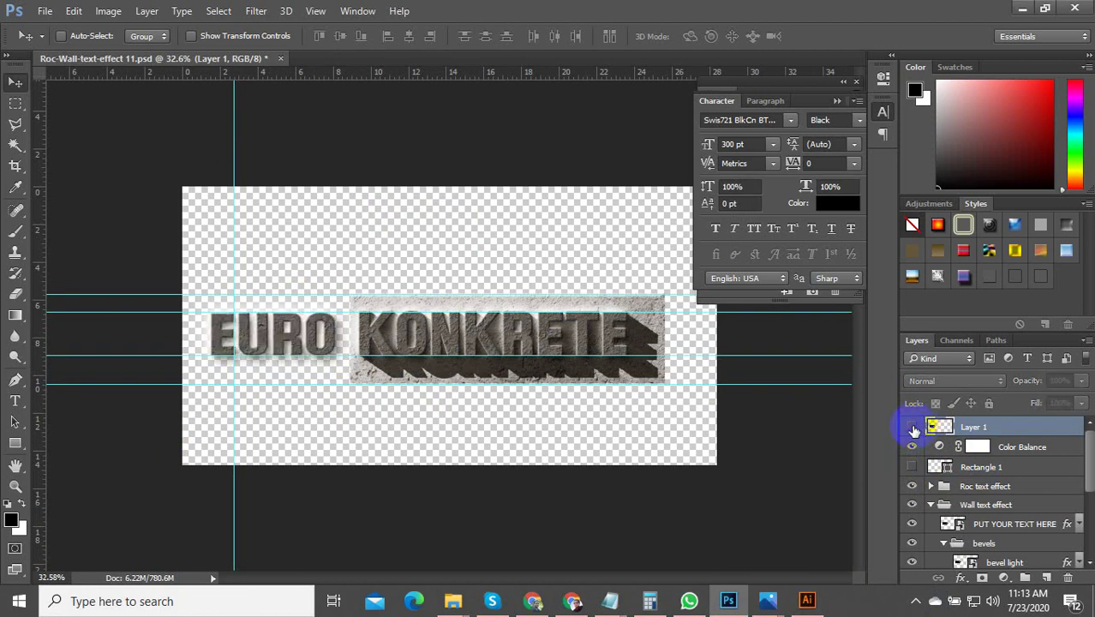
# Add an empty layer above Layer 1 and hide it, and make Layer 1 visible again.
pyautogui.click(1047, 580)
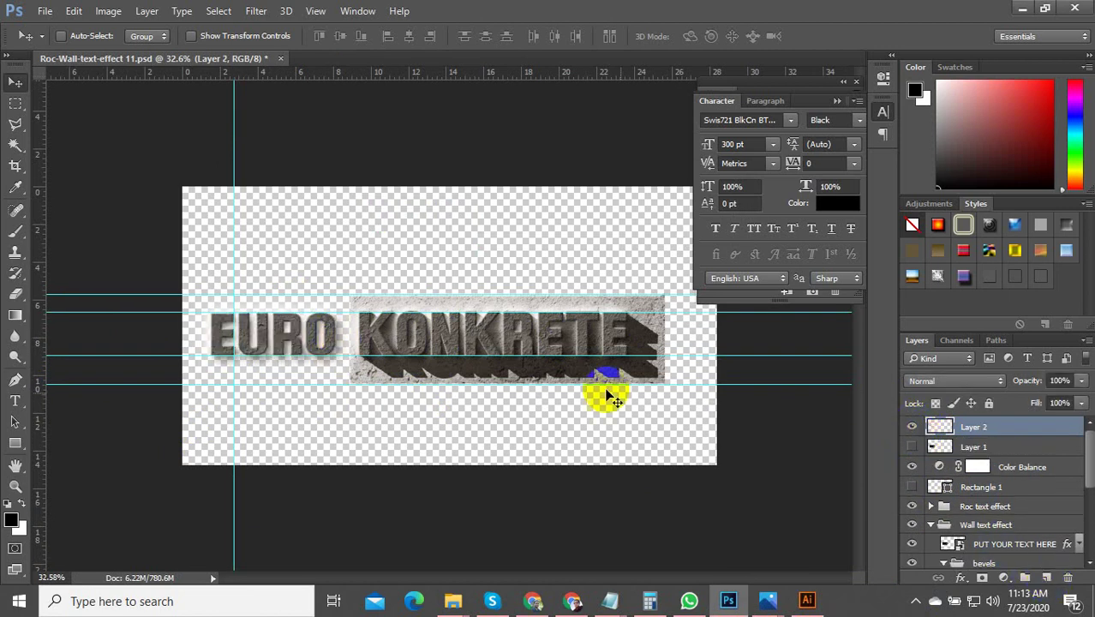
pyautogui.click(913, 429)
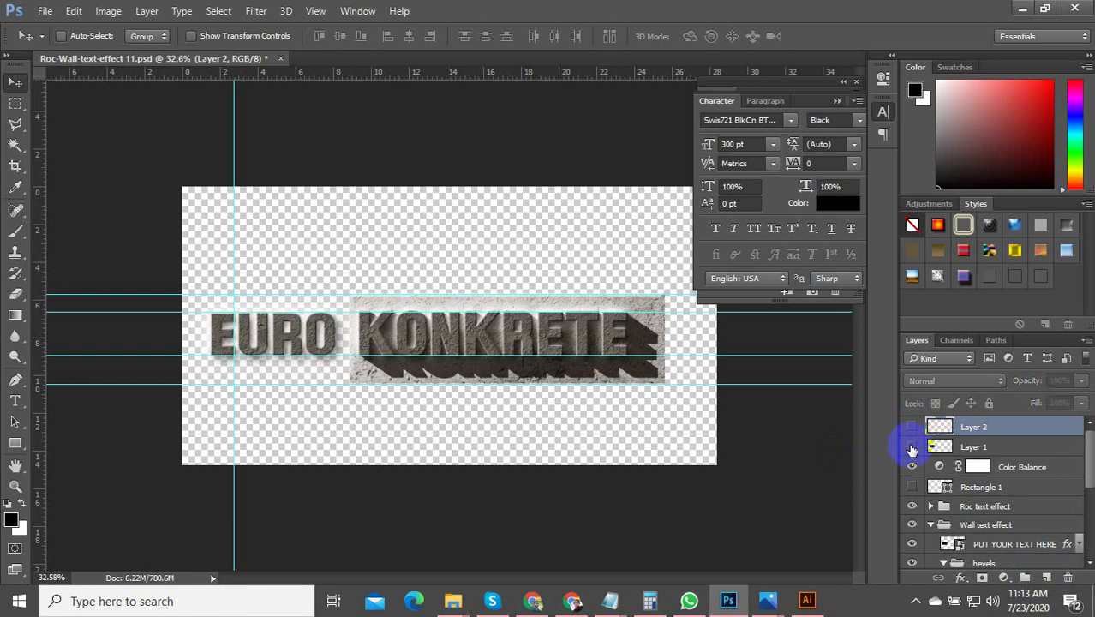
pyautogui.click(911, 447)
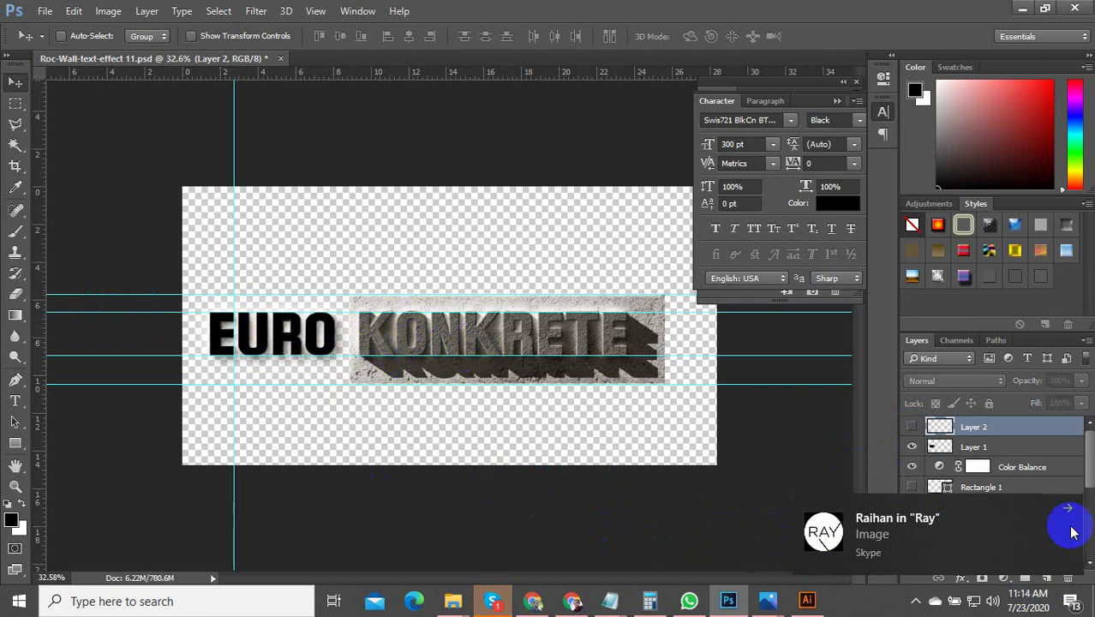
# Collapse the Wall text effect group in the layer list.
pyautogui.click(990, 522)
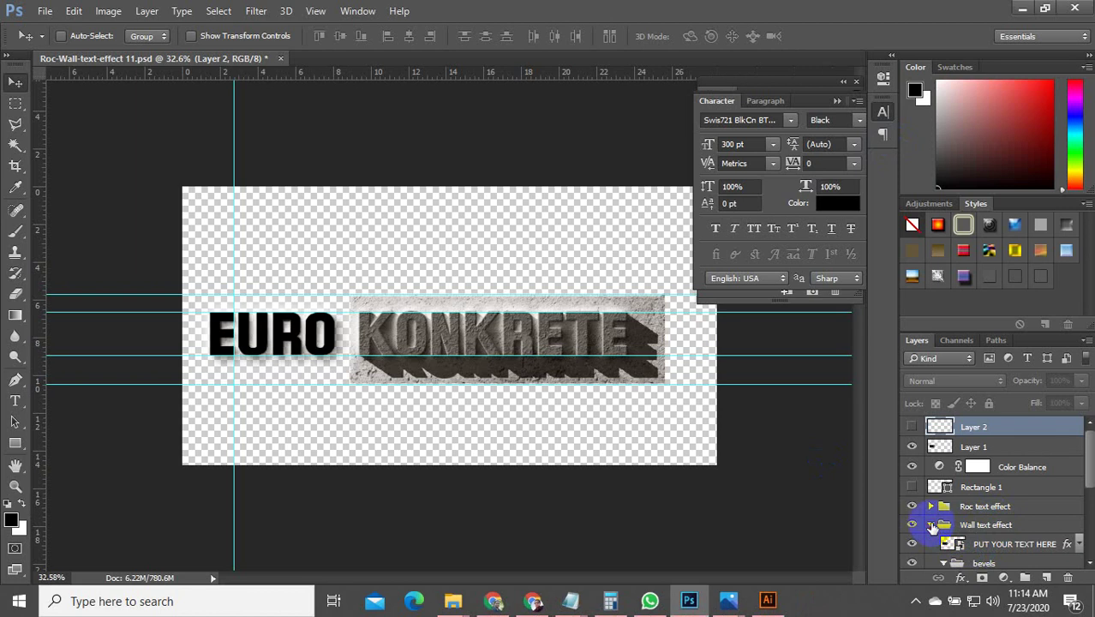
pyautogui.click(932, 525)
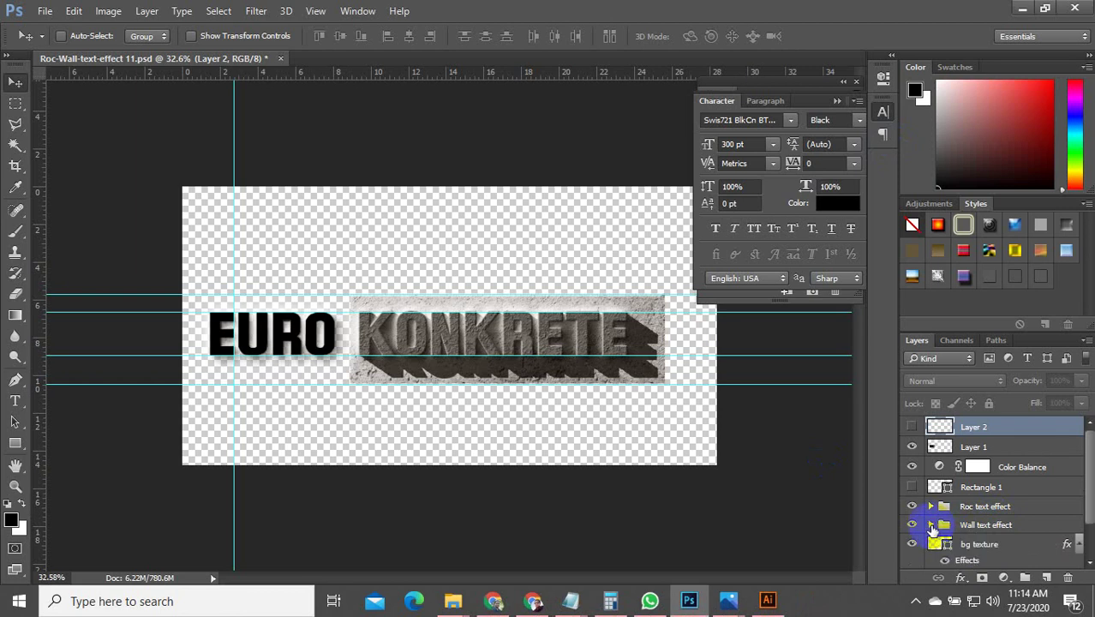
pyautogui.click(1091, 526)
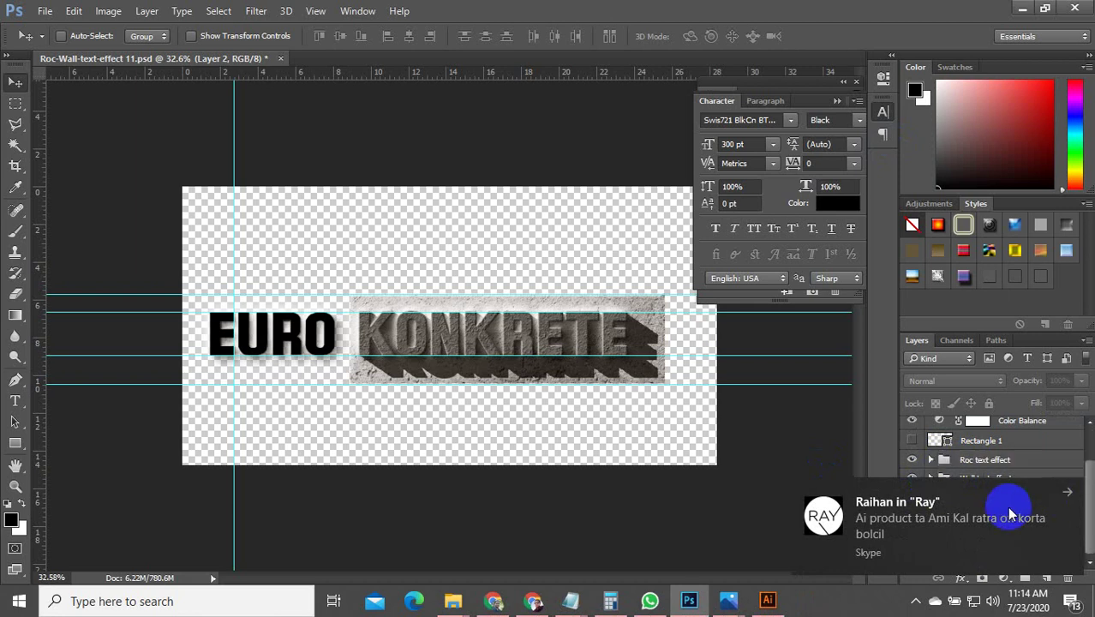
# Dismiss the incoming Skype notifications that cover the layer list.
pyautogui.click(917, 602)
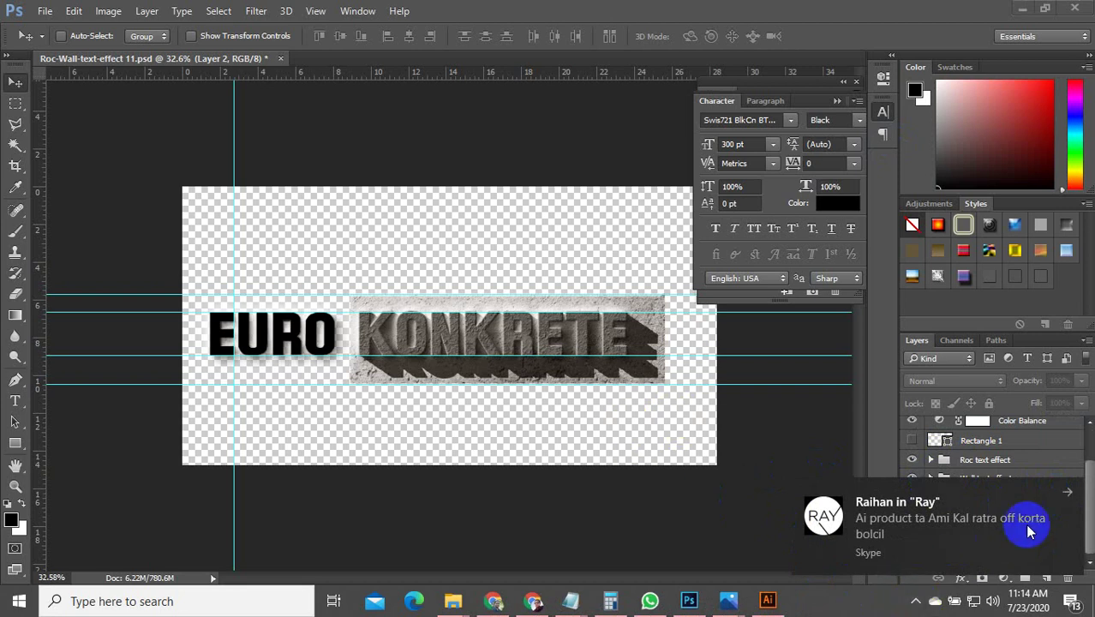
pyautogui.click(1069, 487)
pyautogui.click(918, 604)
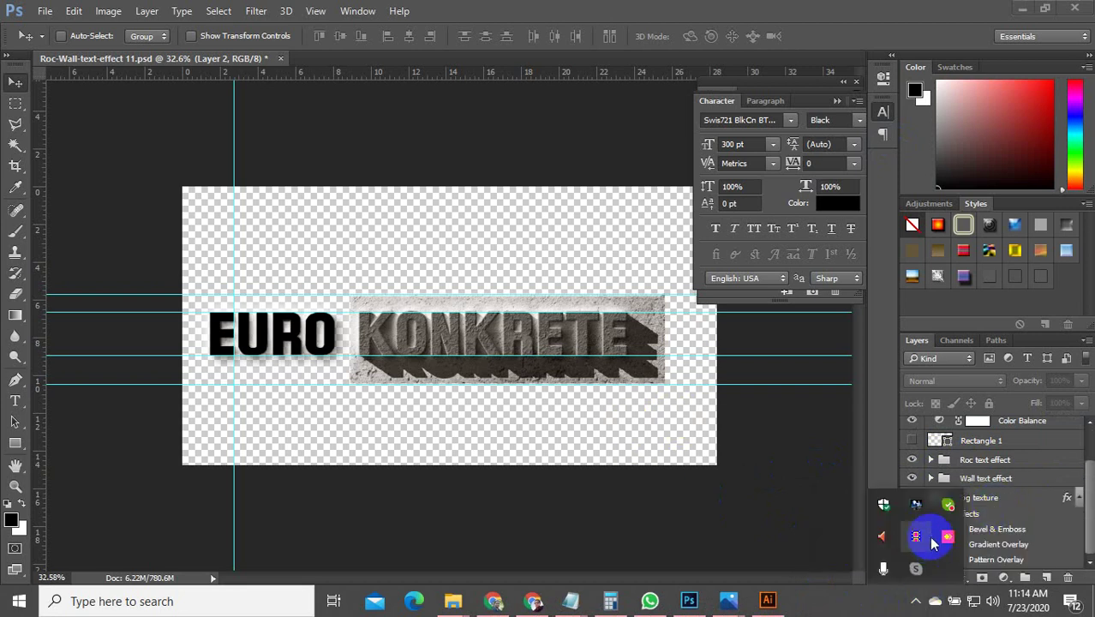
pyautogui.click(916, 568)
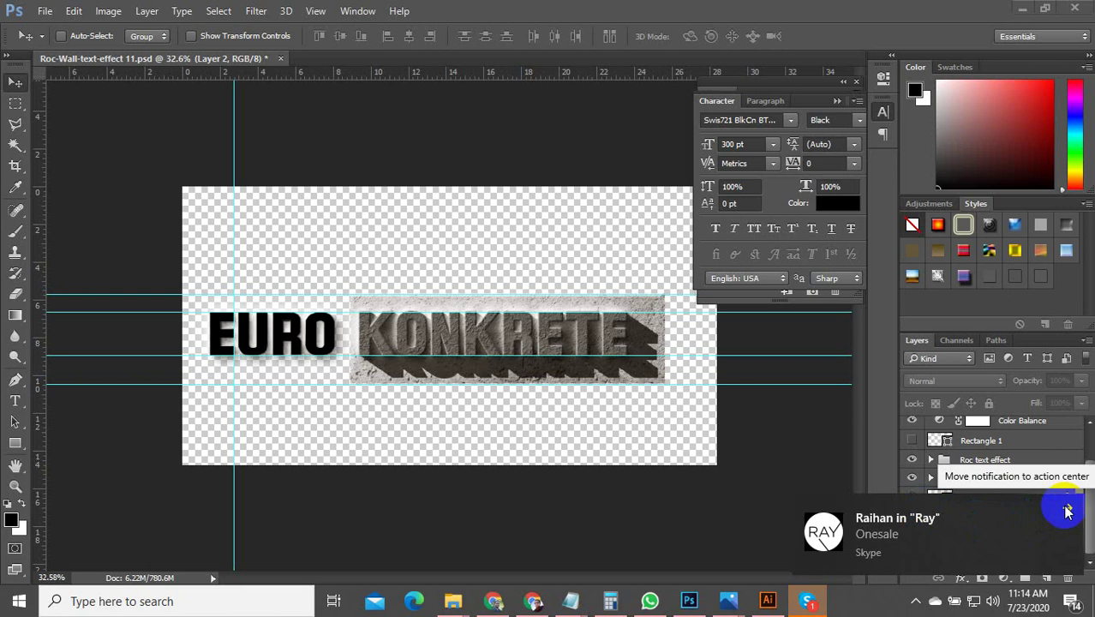
pyautogui.click(1067, 512)
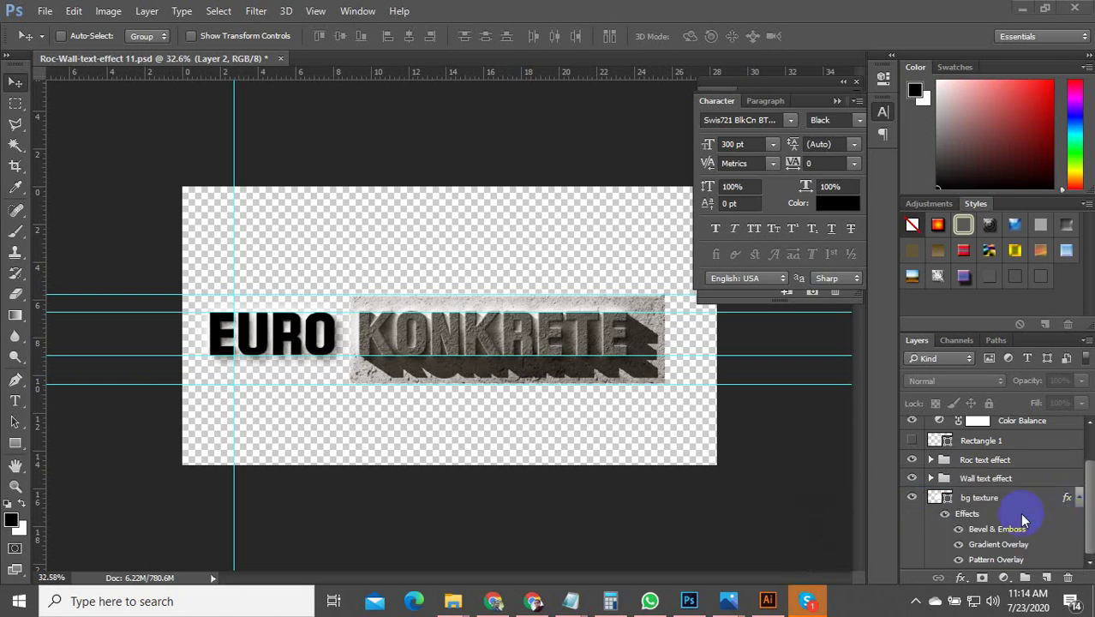
pyautogui.click(1066, 512)
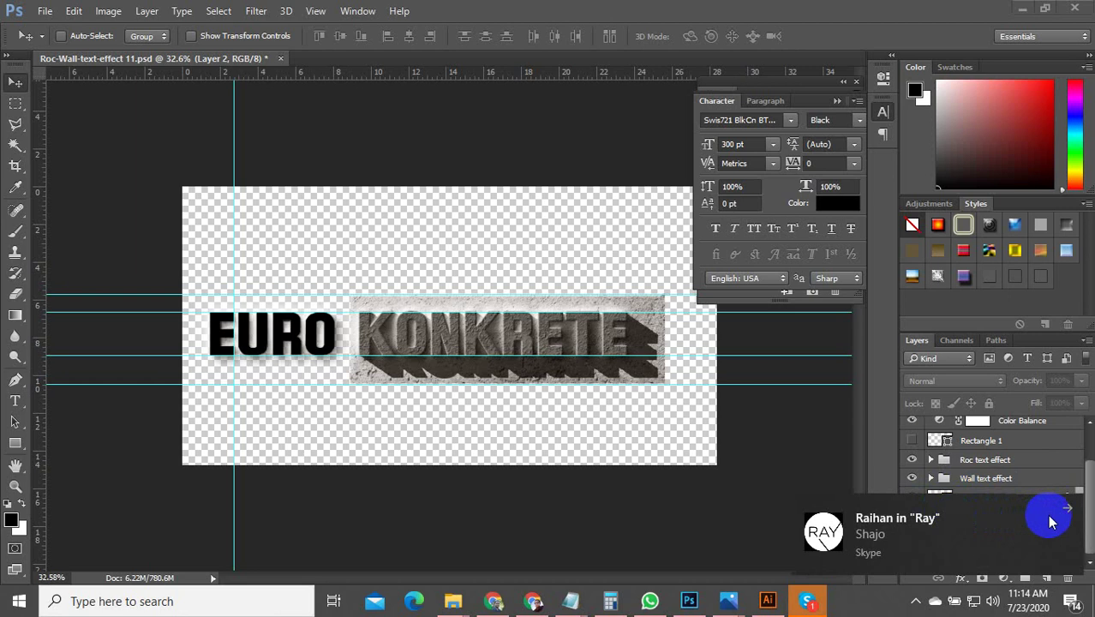
pyautogui.click(1067, 509)
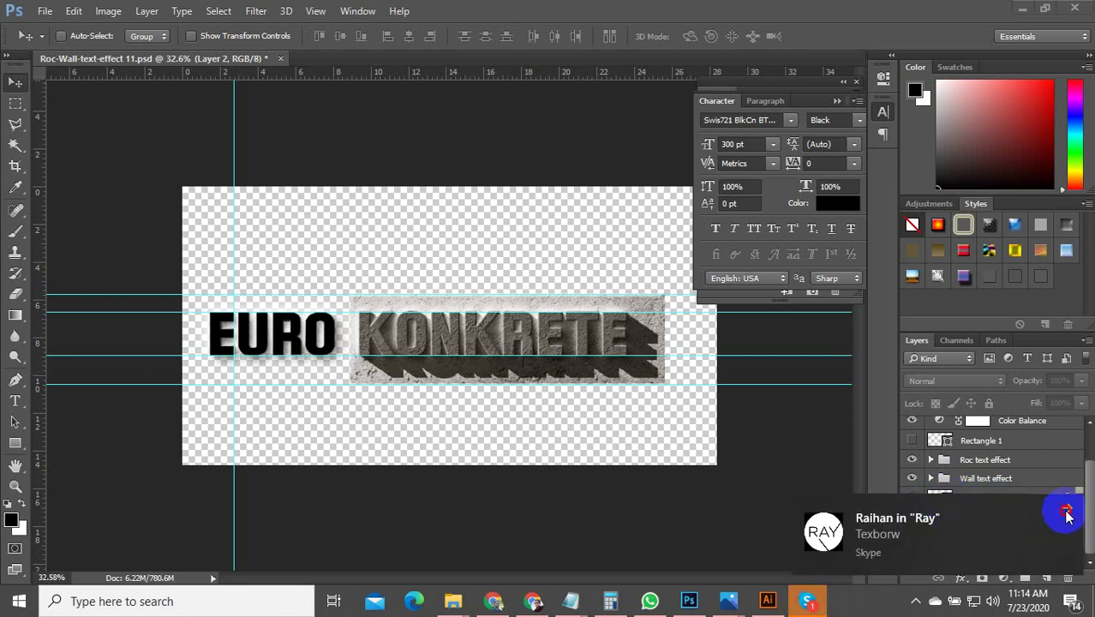
pyautogui.click(1067, 511)
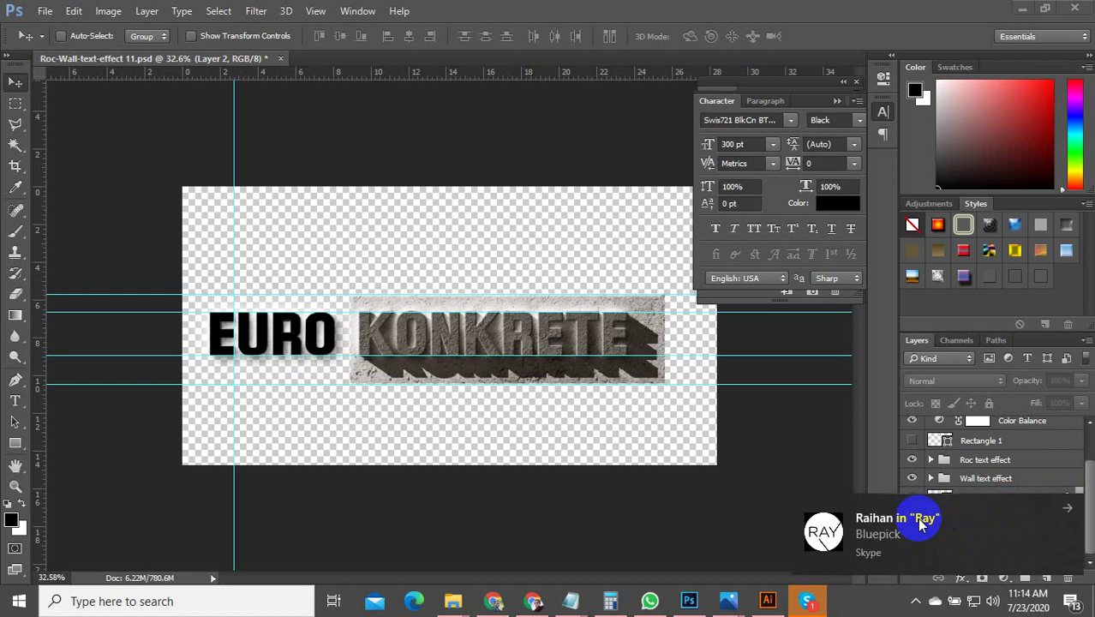
pyautogui.click(1066, 509)
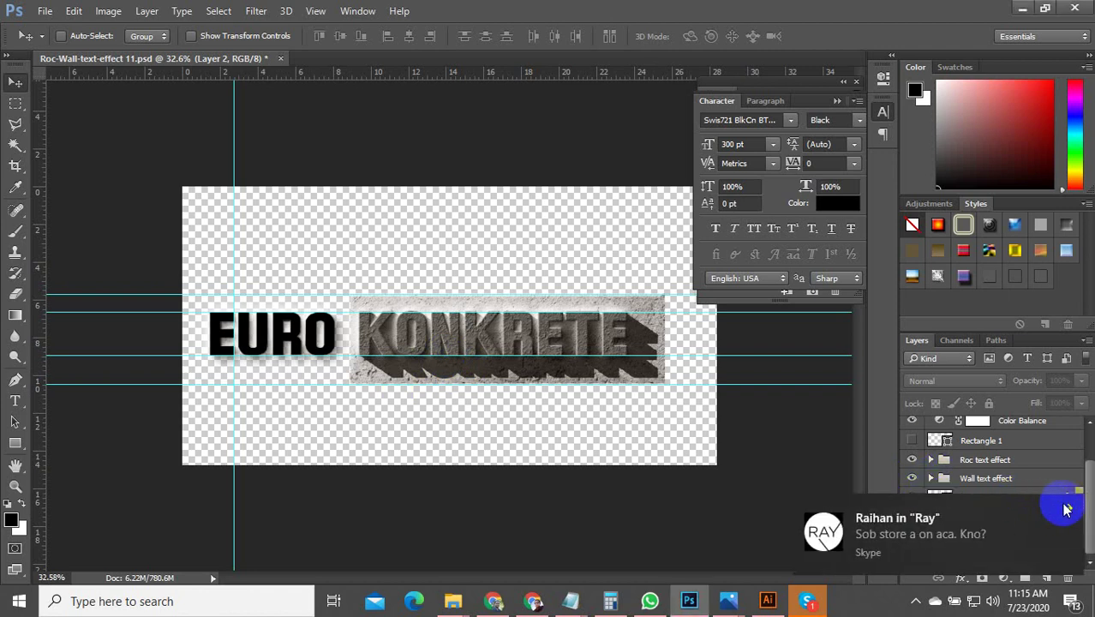
pyautogui.click(1066, 509)
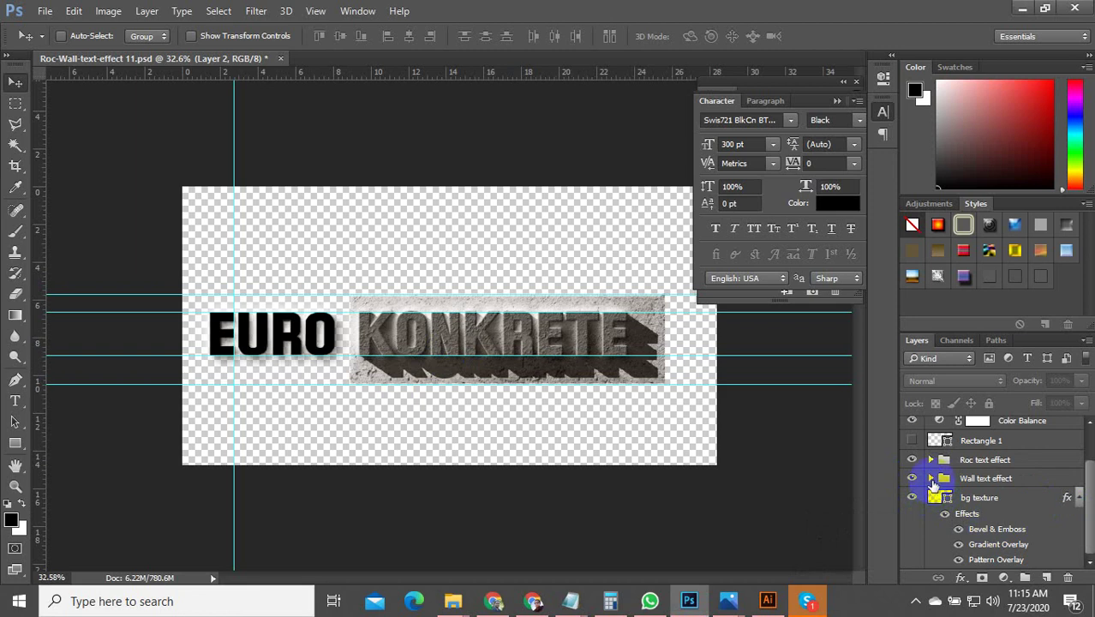
# Expand the Wall text effect group and open the contents of its PUT YOUR TEXT HERE smart object.
pyautogui.click(931, 480)
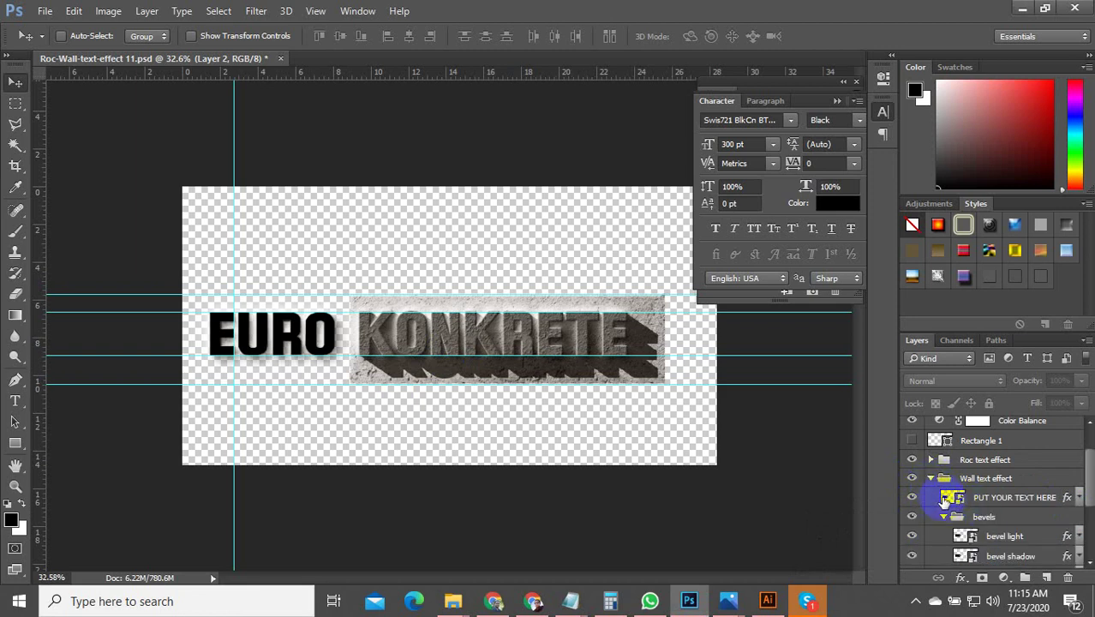
pyautogui.doubleClick(946, 497)
pyautogui.click(465, 279)
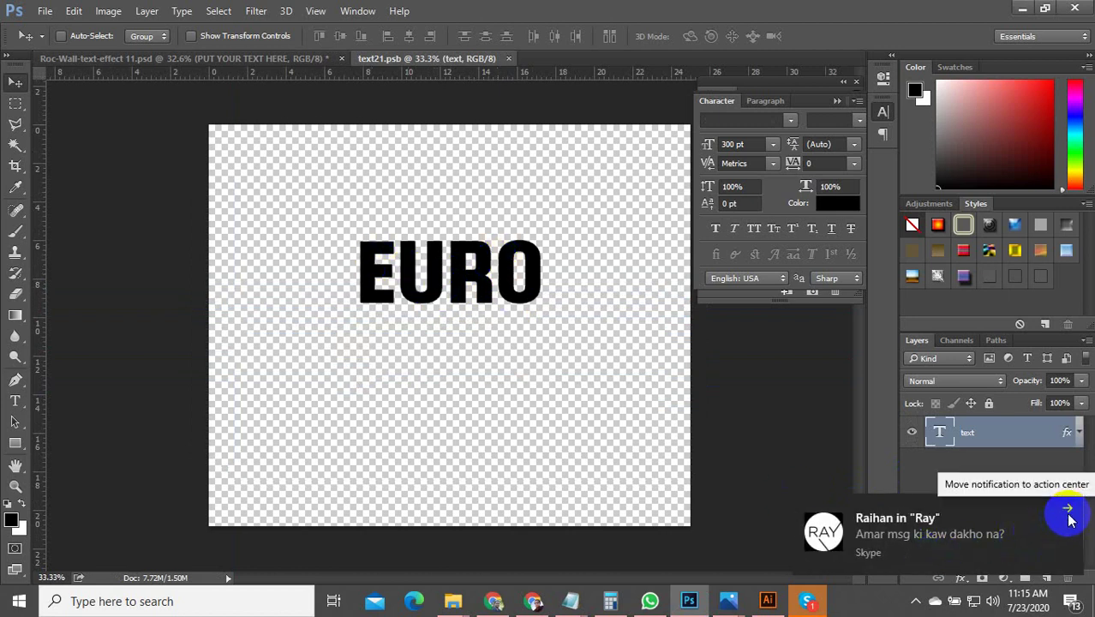
pyautogui.click(1066, 510)
# Insert a lowercase sample name between the U and R of the EURO text with the Type tool.
pyautogui.click(14, 401)
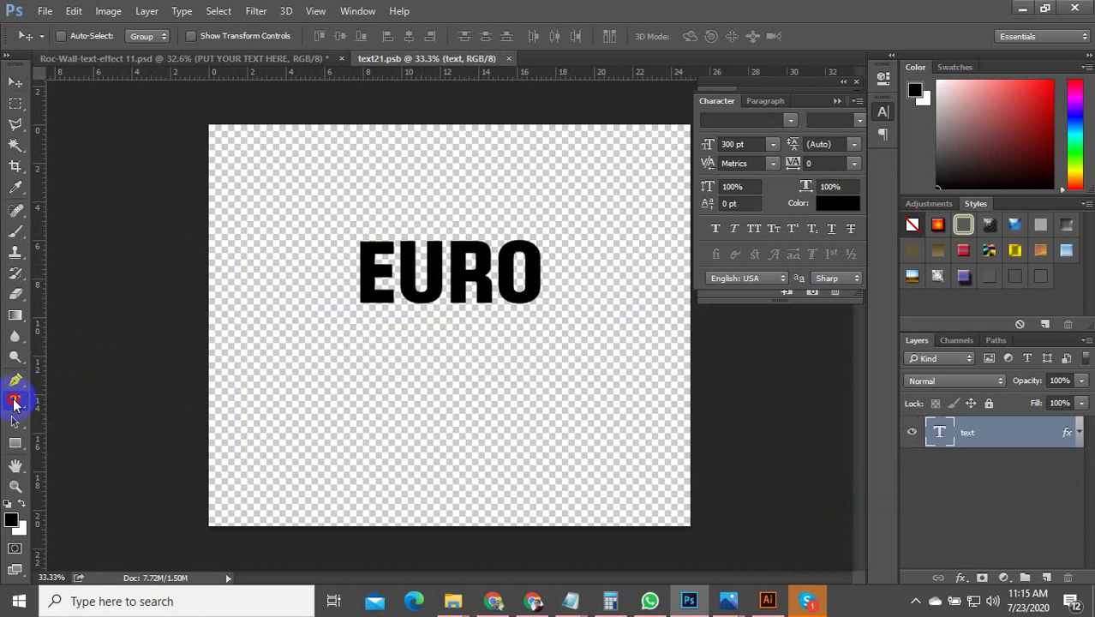
pyautogui.doubleClick(942, 434)
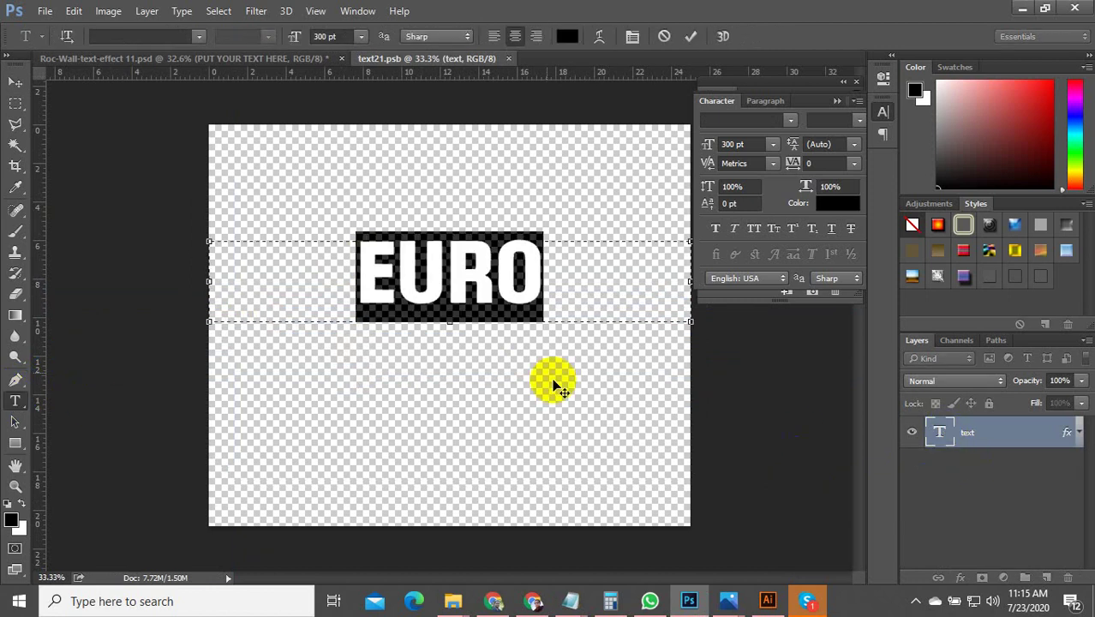
pyautogui.click(454, 289)
pyautogui.doubleClick(454, 288)
pyautogui.click(454, 289)
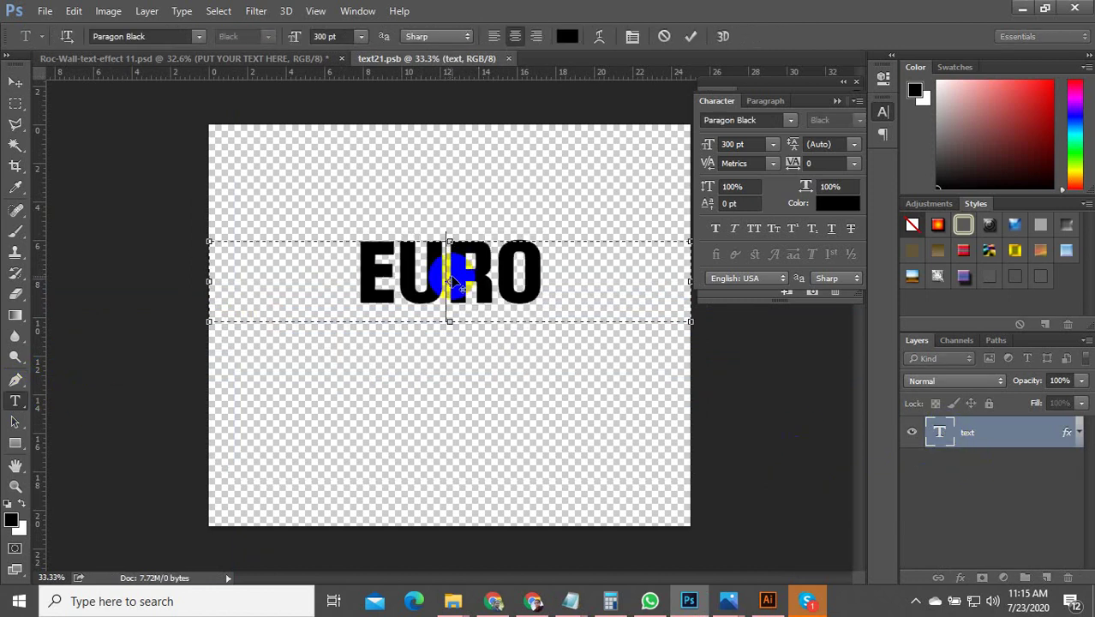
pyautogui.write('azad')
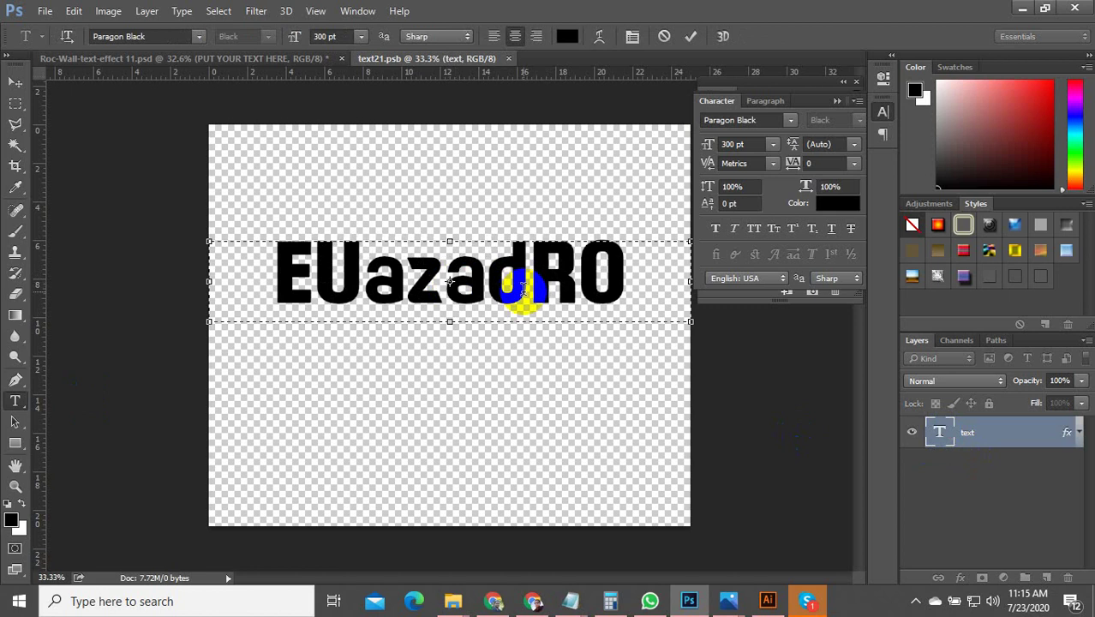
# Delete the inserted letters so the text reads EURO, commit the edit and close text21.psb.
pyautogui.press('BackSpace')
pyautogui.press('BackSpace')
pyautogui.press('BackSpace')
pyautogui.press('BackSpace')
pyautogui.press('BackSpace')
pyautogui.press('BackSpace')
pyautogui.press('BackSpace')
pyautogui.press('BackSpace')
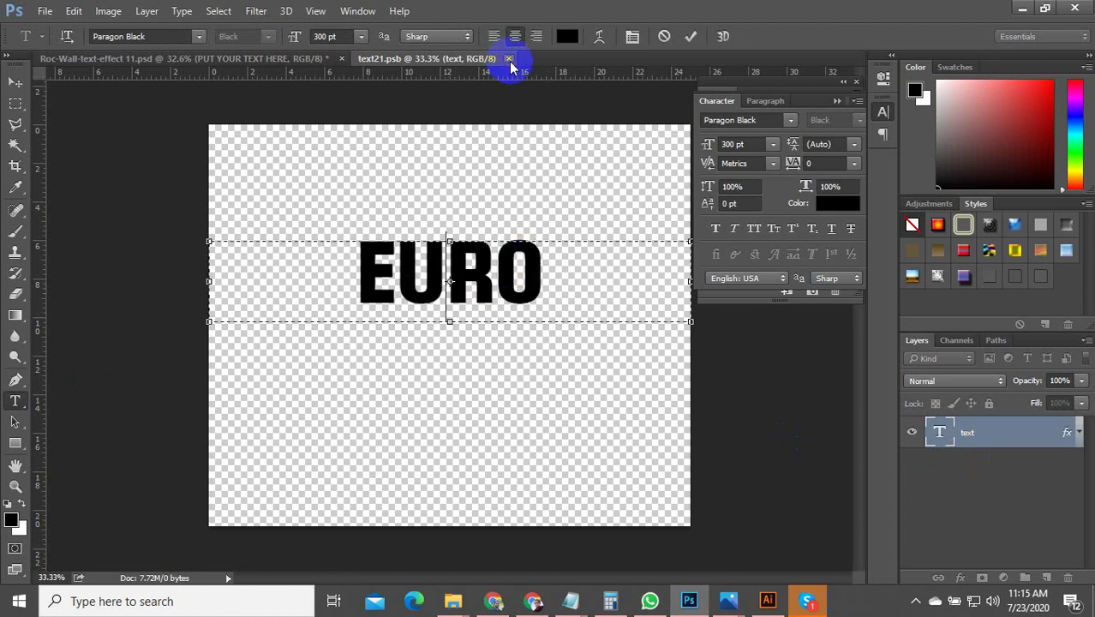
pyautogui.click(244, 118)
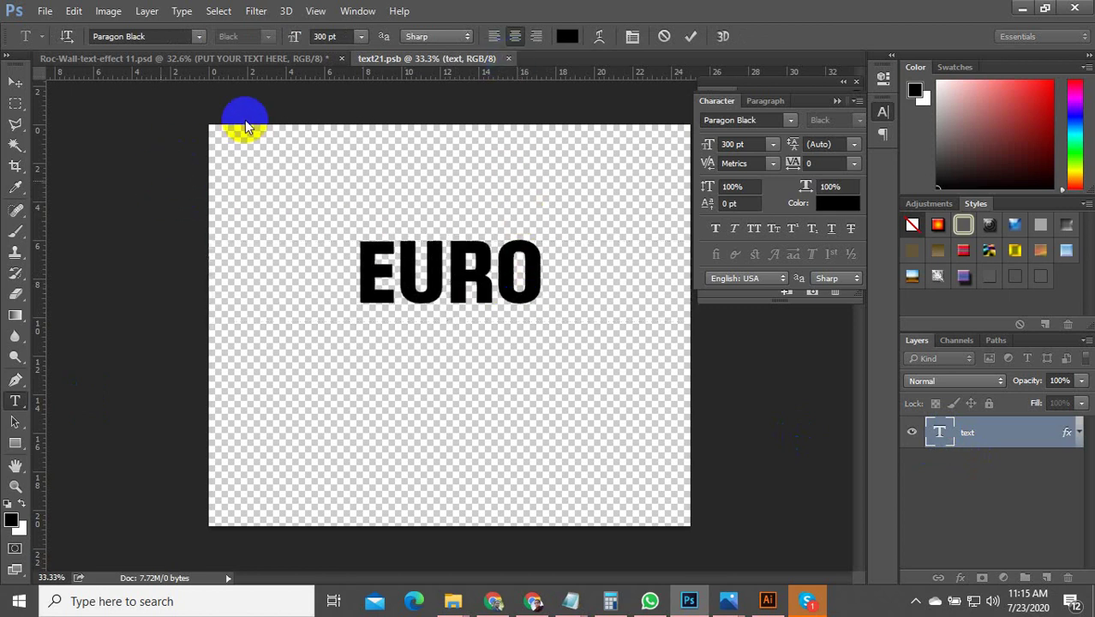
pyautogui.click(508, 58)
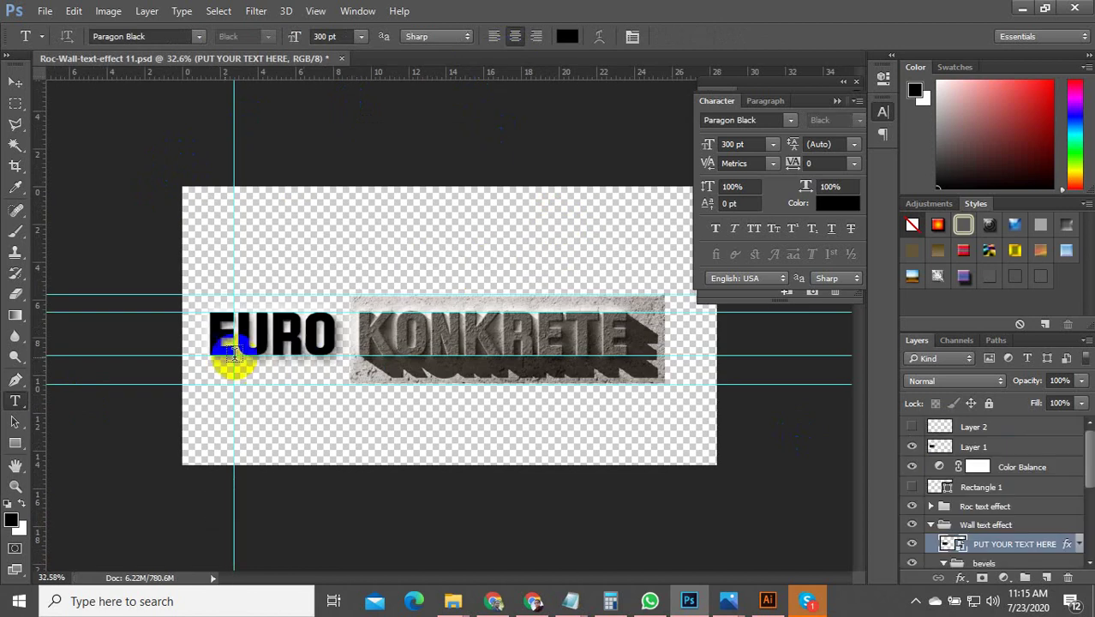
# Toggle the bevel light, bevel shadow and light layers and the shadows group to compare their effects on the EURO lettering.
pyautogui.scroll(-3, 1033, 492)
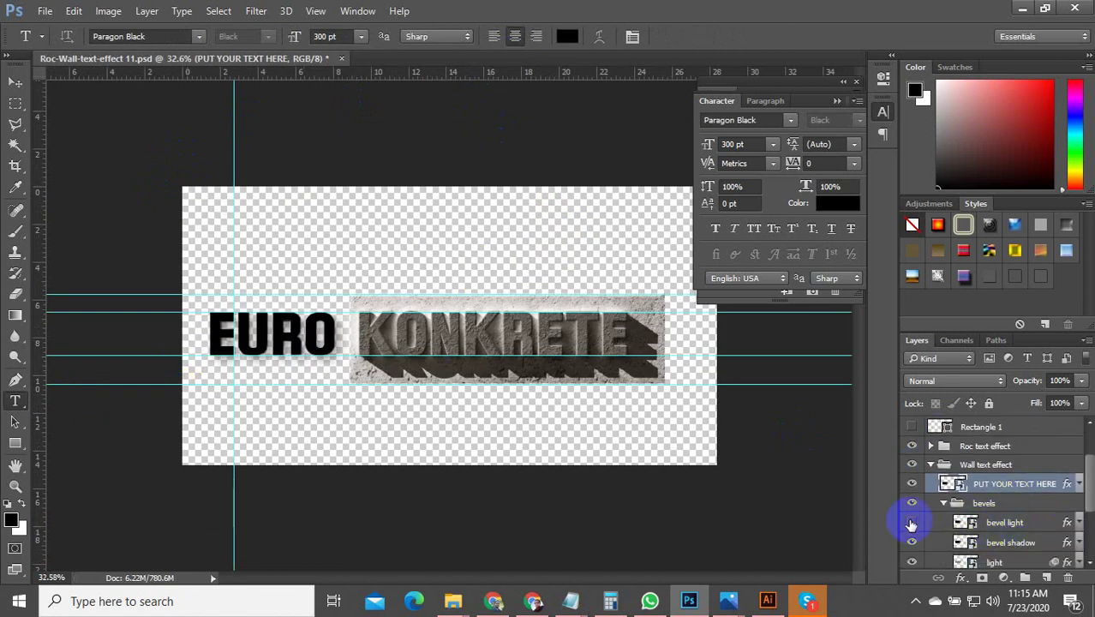
pyautogui.click(912, 522)
pyautogui.click(912, 542)
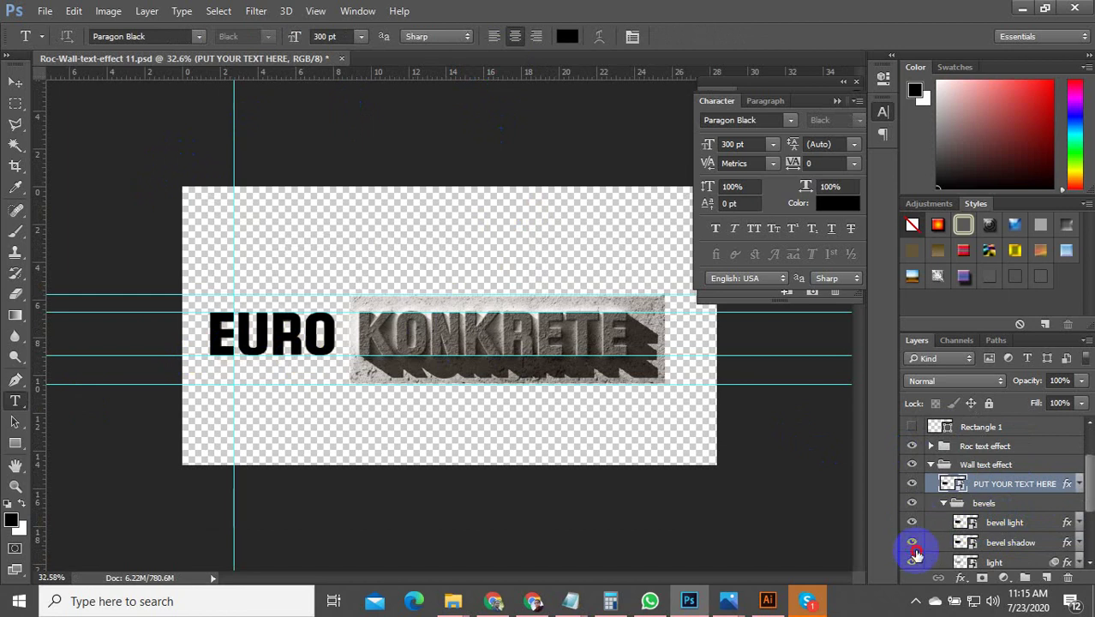
pyautogui.click(913, 559)
pyautogui.scroll(-1, 937, 505)
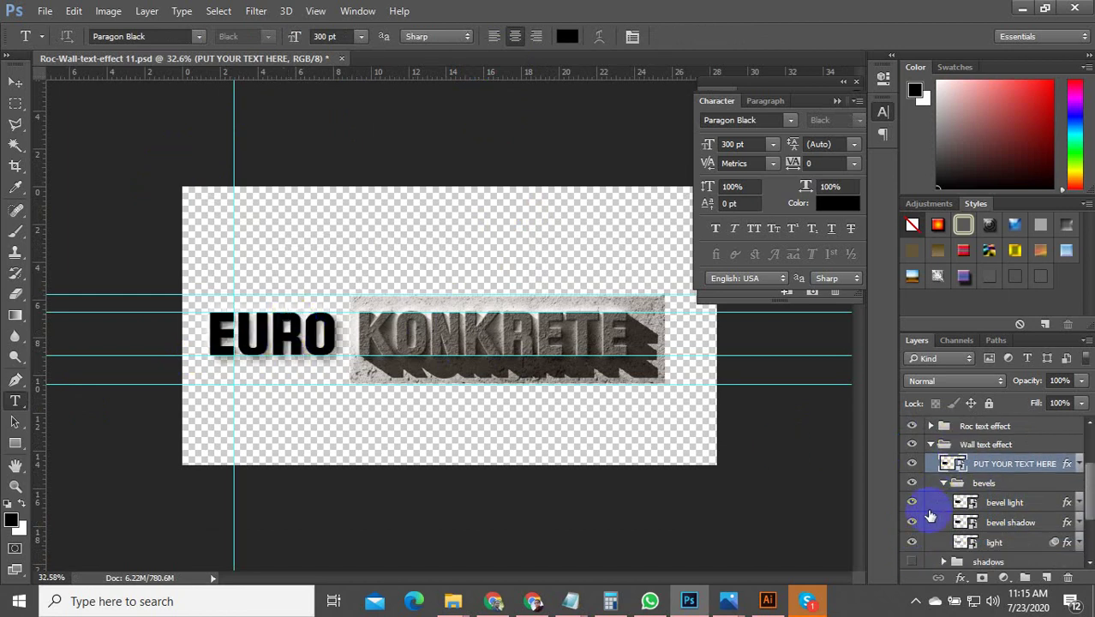
pyautogui.click(910, 518)
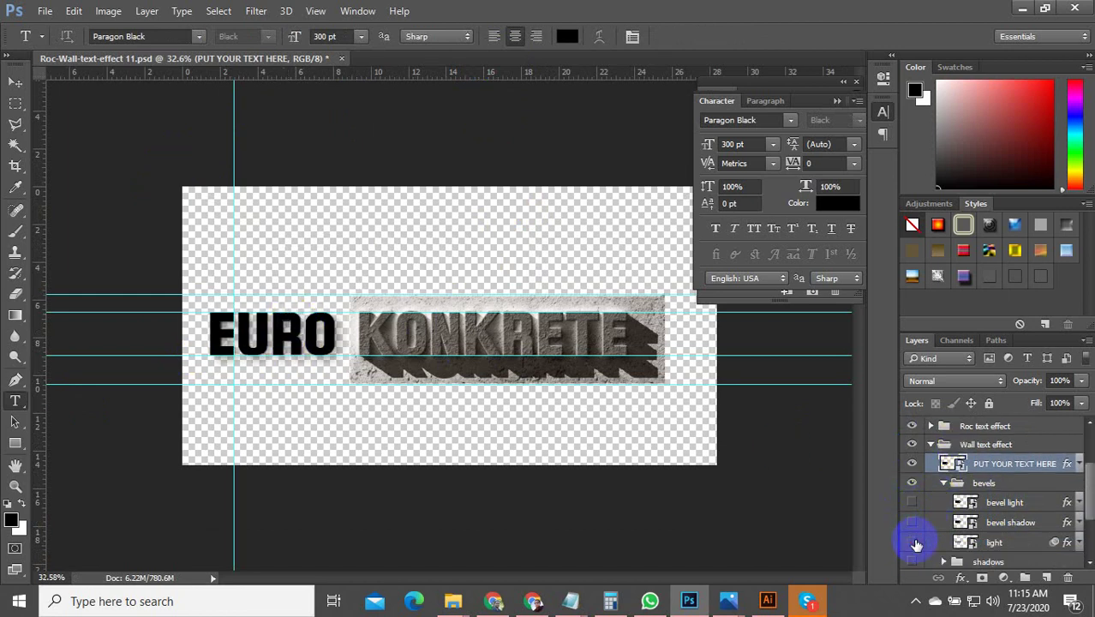
pyautogui.click(913, 543)
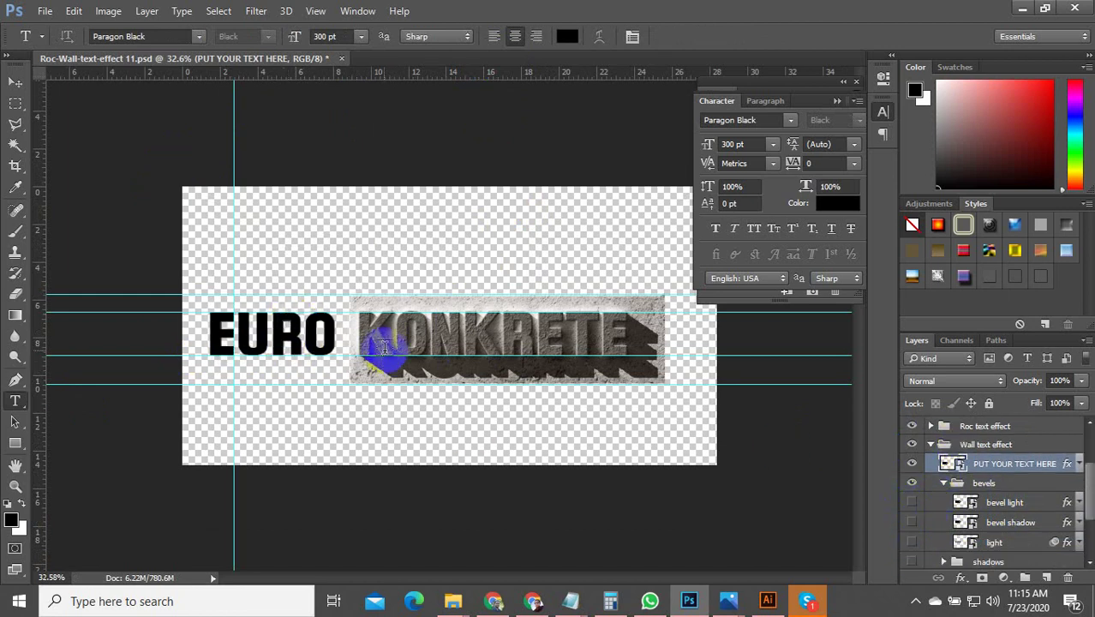
pyautogui.click(912, 503)
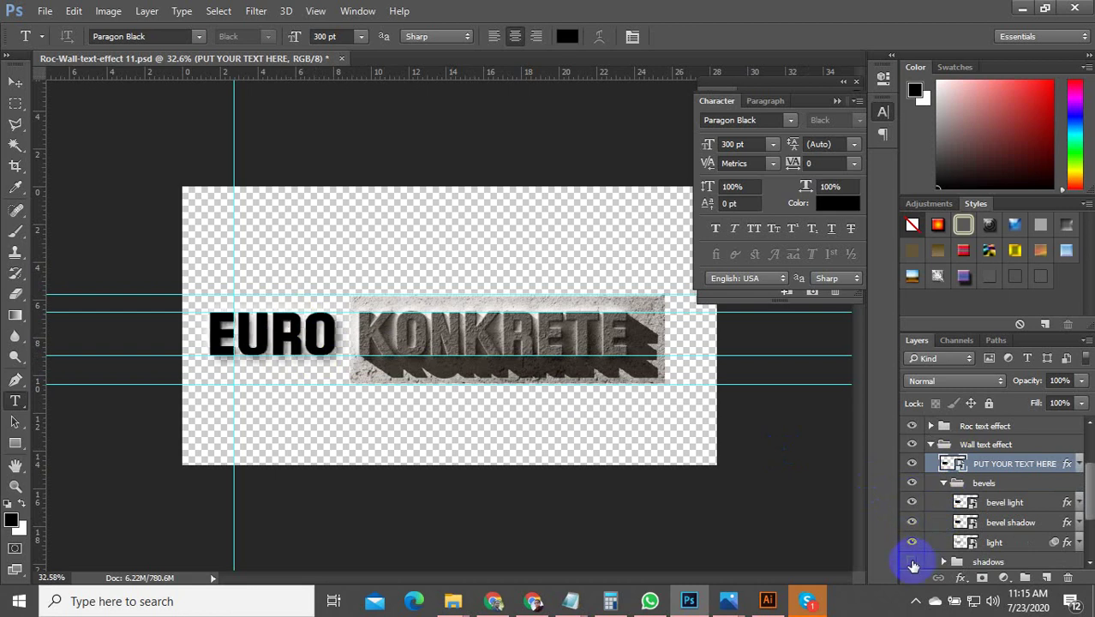
pyautogui.click(912, 562)
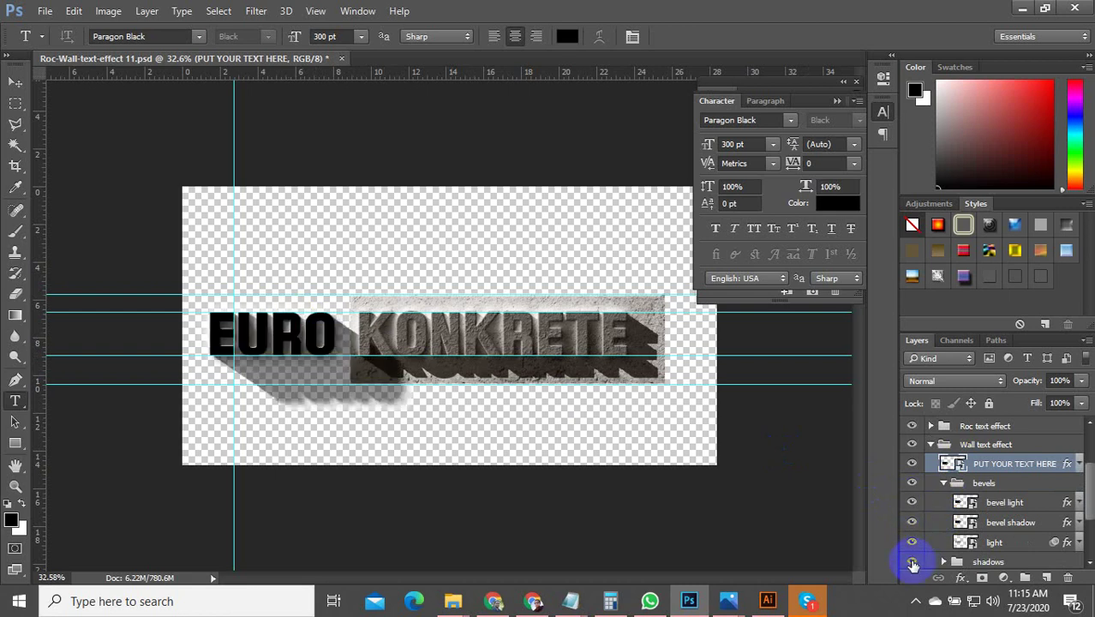
pyautogui.click(912, 562)
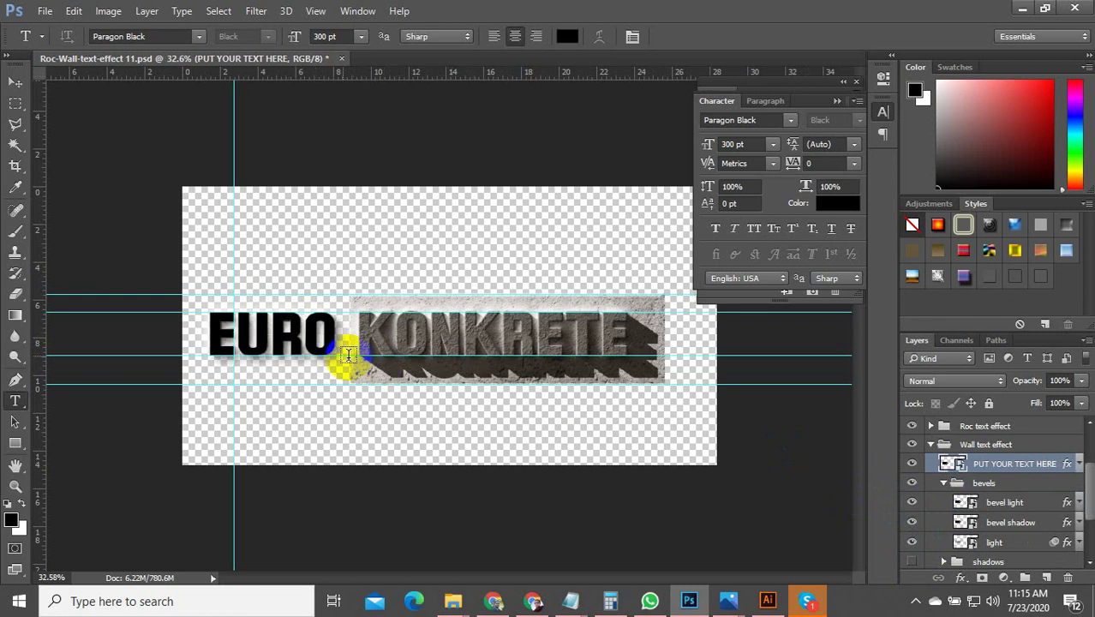
pyautogui.scroll(-1, 941, 489)
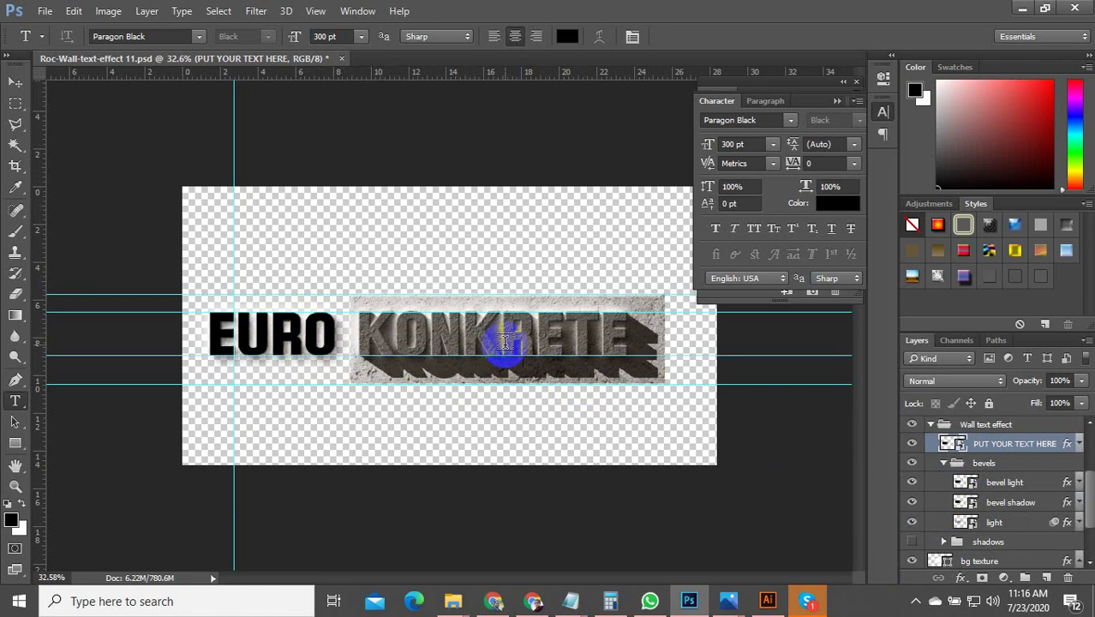
pyautogui.click(15, 82)
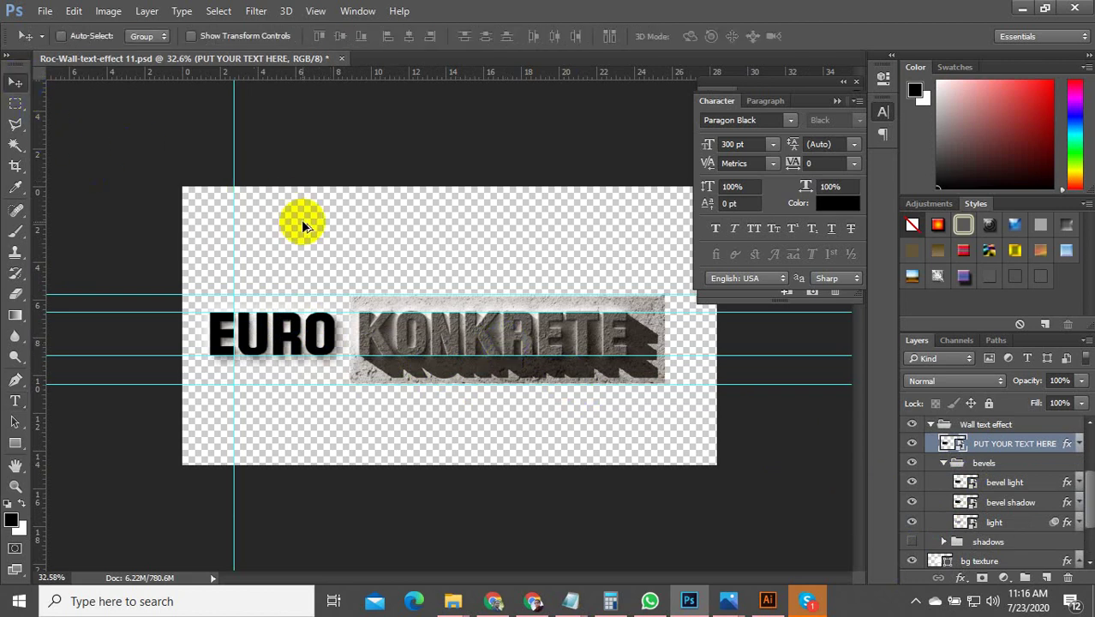
pyautogui.hotkey('ctrl', 'alt', 'shift', 's')
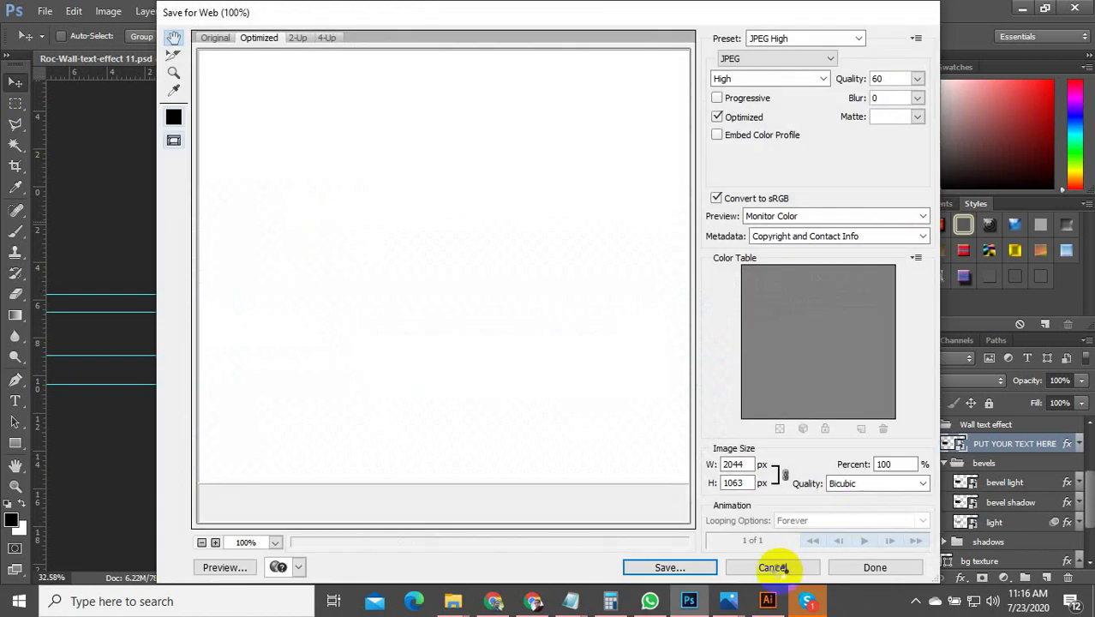
pyautogui.click(774, 568)
pyautogui.click(45, 10)
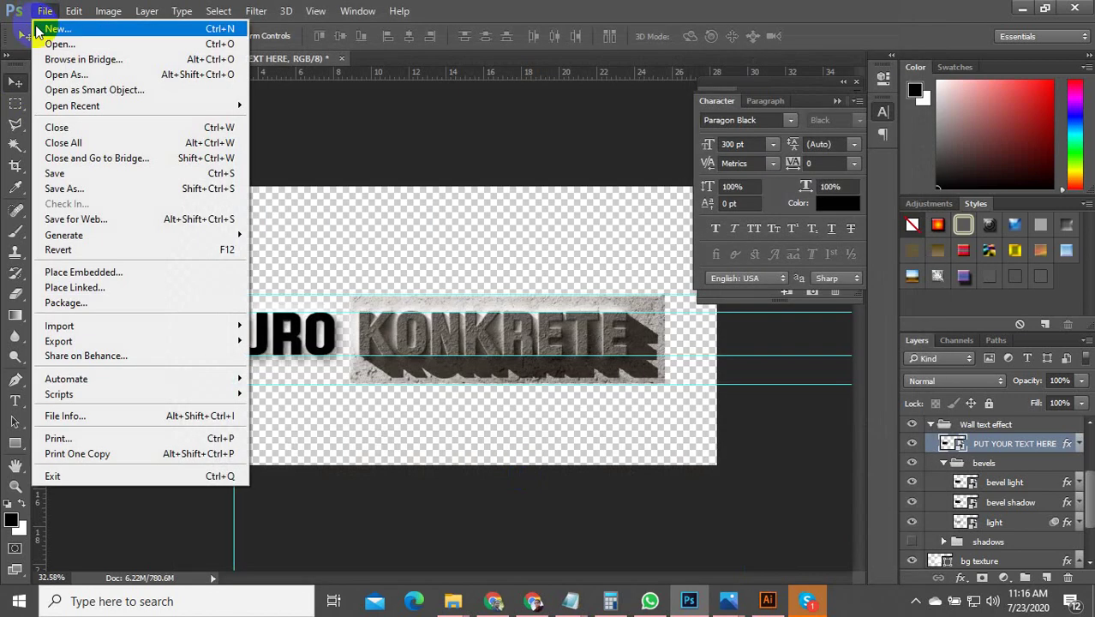
pyautogui.click(103, 220)
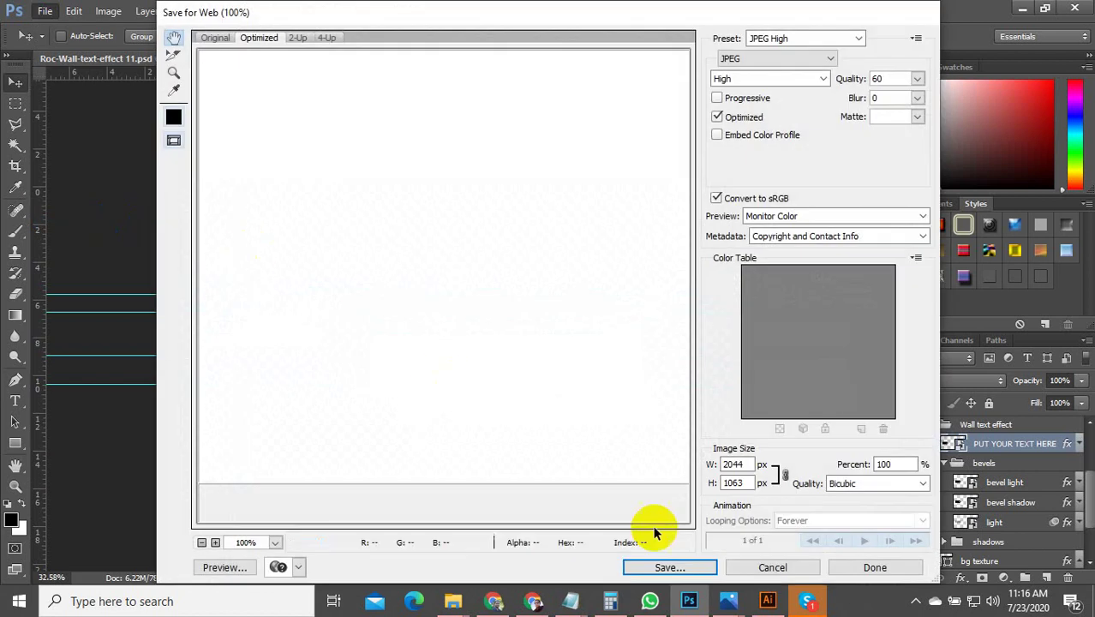
pyautogui.click(774, 569)
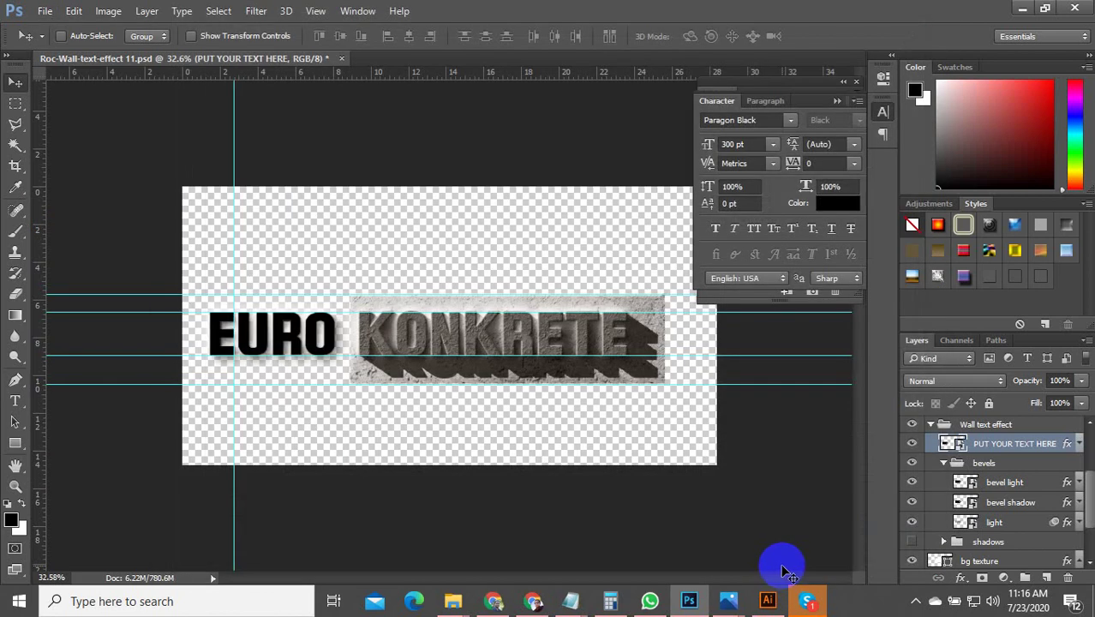
# Export the logo for web with the JPEG High preset as EURO-14 in the WHATSAPP folder.
pyautogui.hotkey('ctrl', 'alt', 'shift', 's')
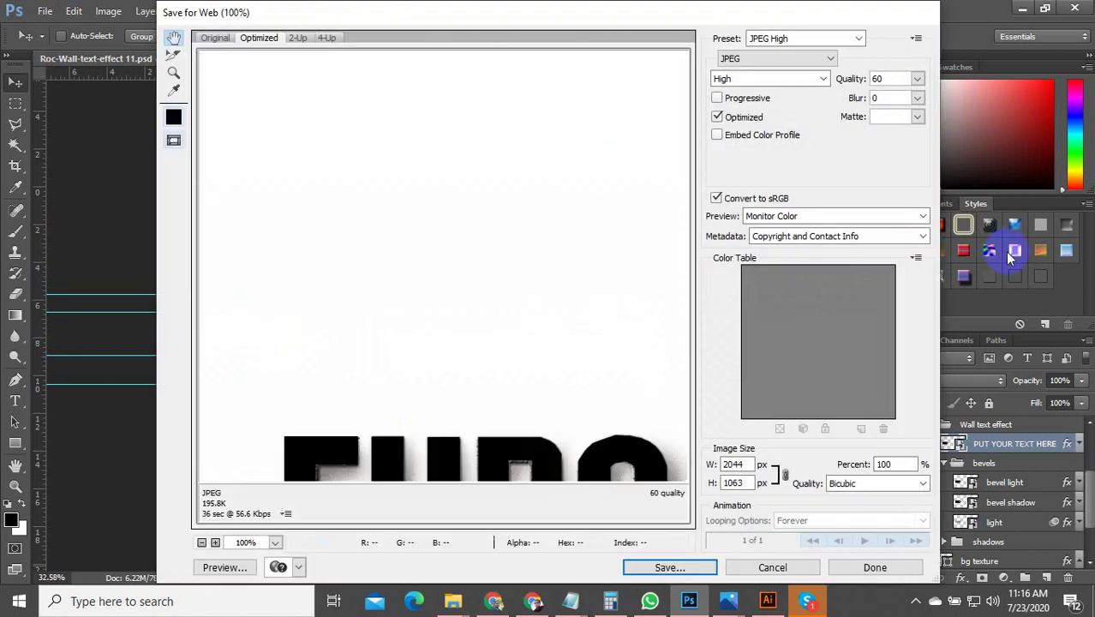
pyautogui.click(673, 562)
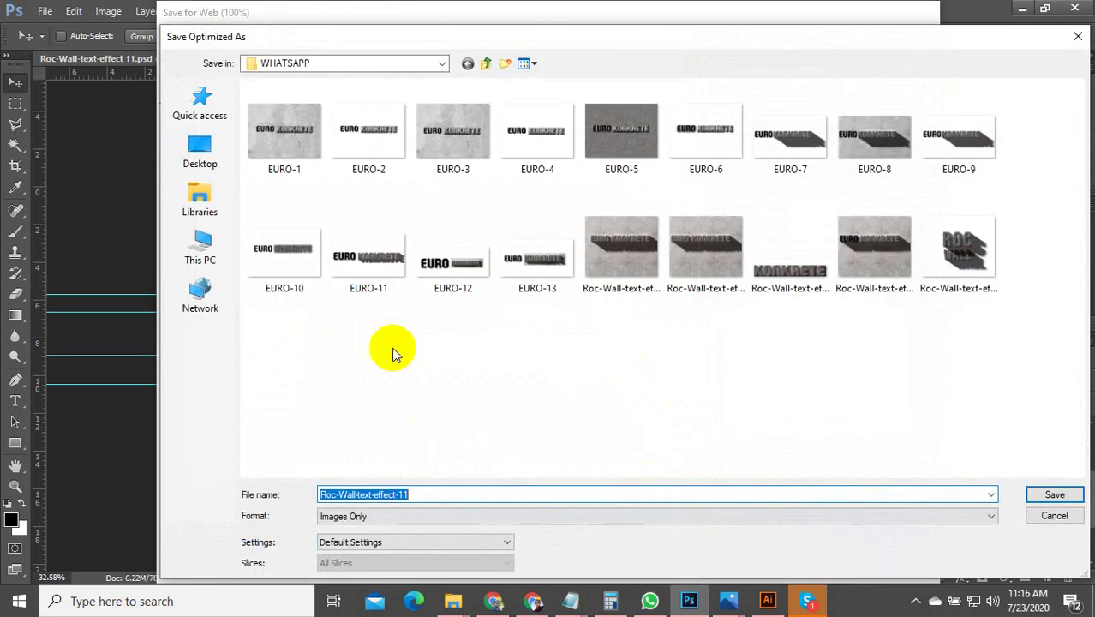
pyautogui.click(535, 274)
pyautogui.rightClick(531, 283)
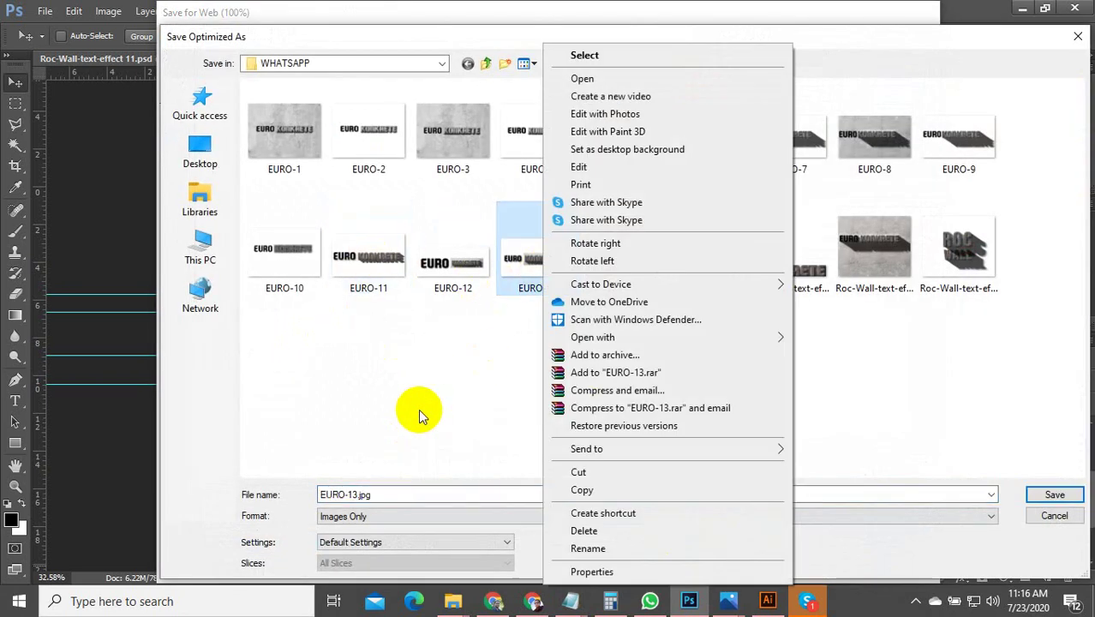
pyautogui.click(410, 433)
pyautogui.write('14')
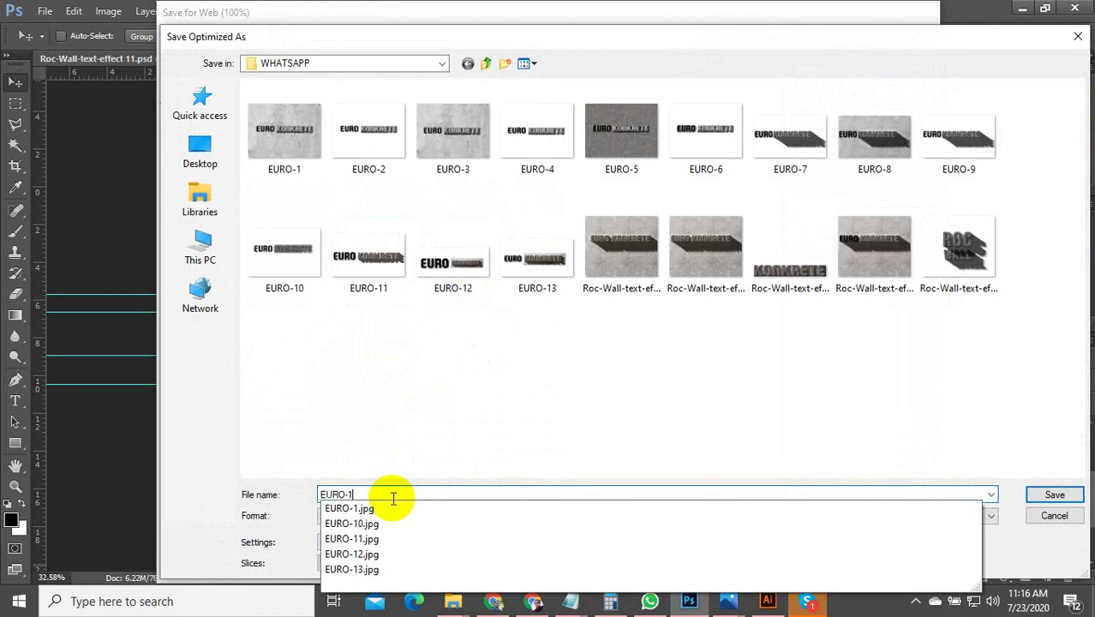
pyautogui.click(1060, 495)
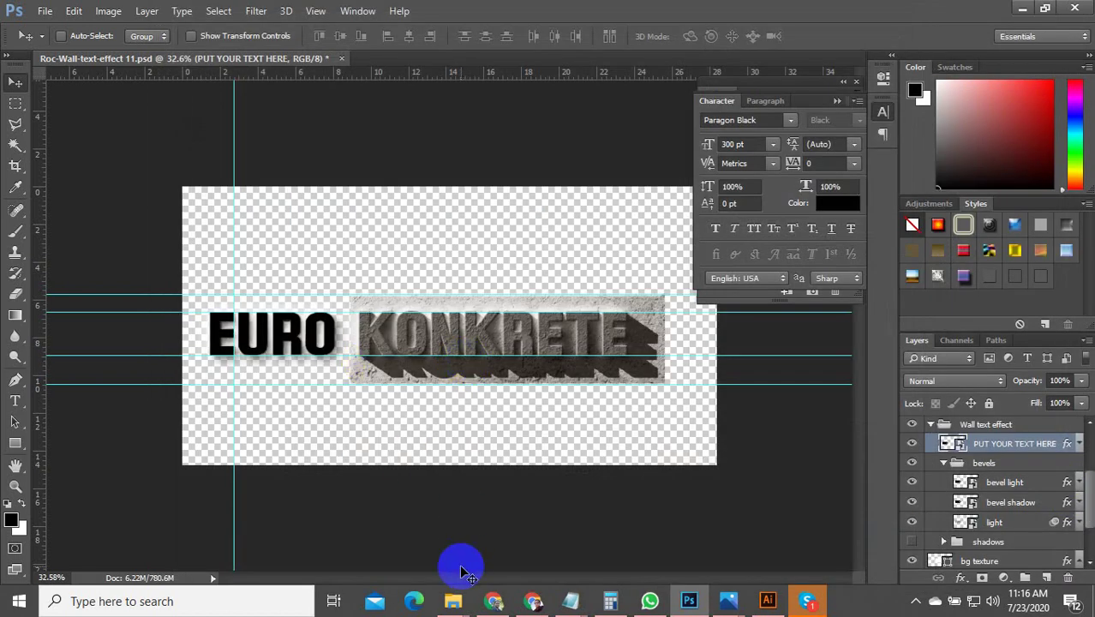
# Switch to the WHATSAPP folder in File Explorer and open EURO-14 in Photos to inspect the exported logo.
pyautogui.moveTo(457, 568)
pyautogui.click(480, 538)
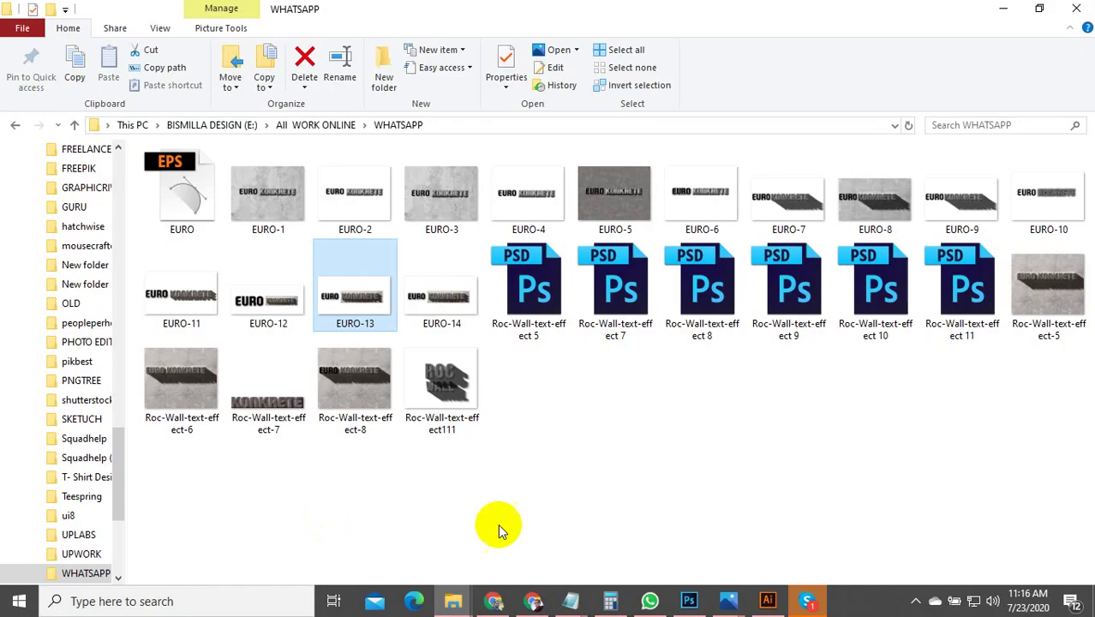
pyautogui.click(443, 294)
pyautogui.doubleClick(443, 294)
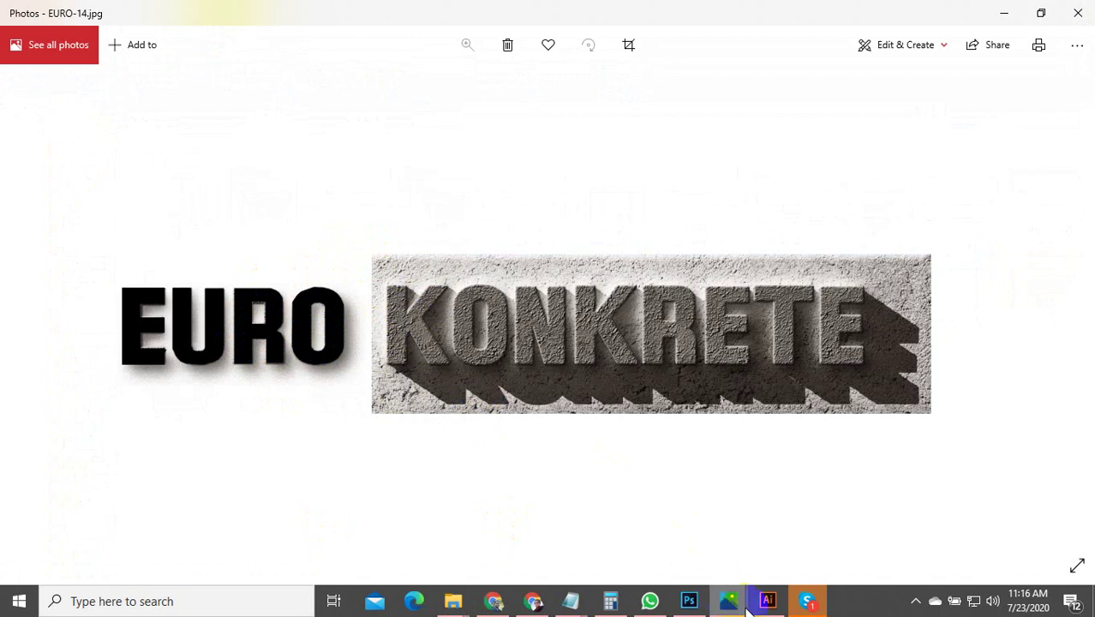
# Switch back to Photoshop, inspect the edges of the R and O in EURO, and delete Layer 2.
pyautogui.click(689, 601)
pyautogui.scroll(5, 306, 321)
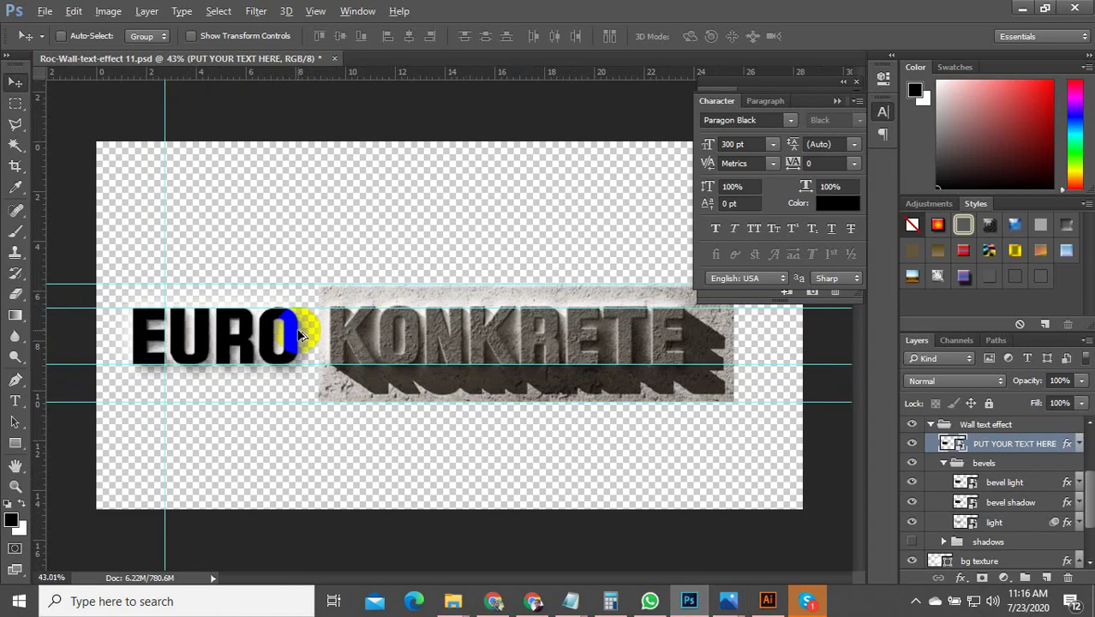
pyautogui.scroll(8, 239, 305)
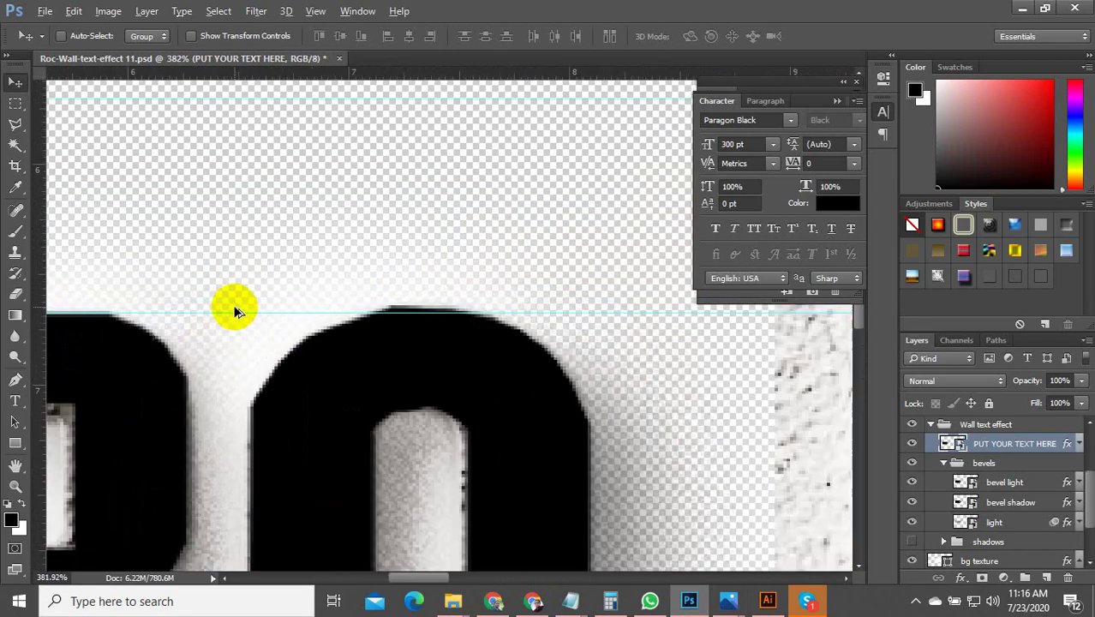
pyautogui.scroll(-2, 410, 304)
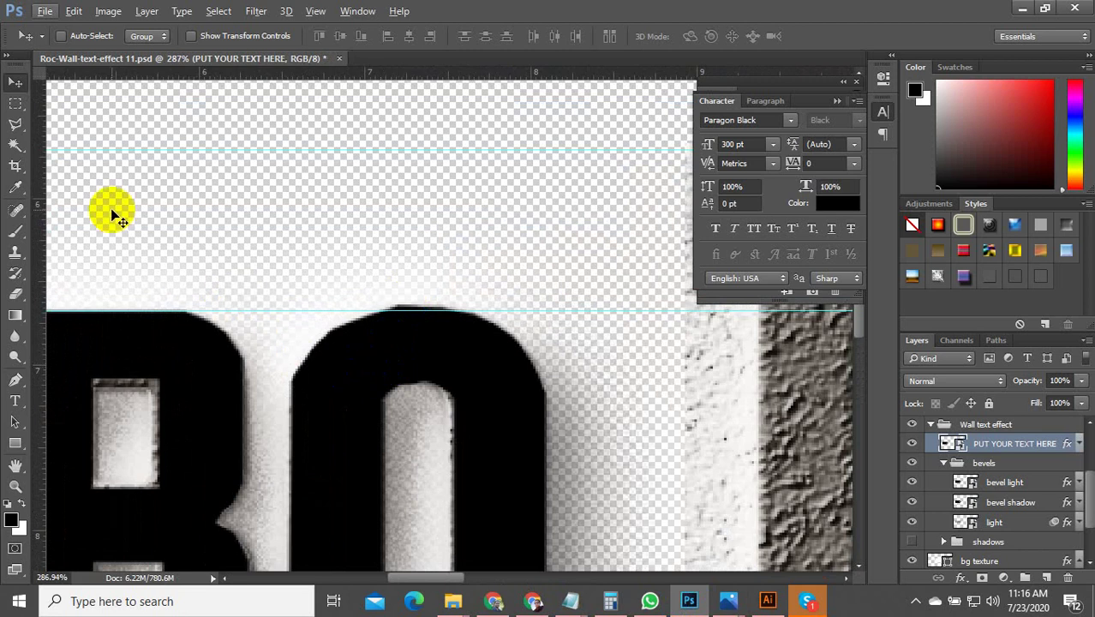
pyautogui.scroll(3, 981, 452)
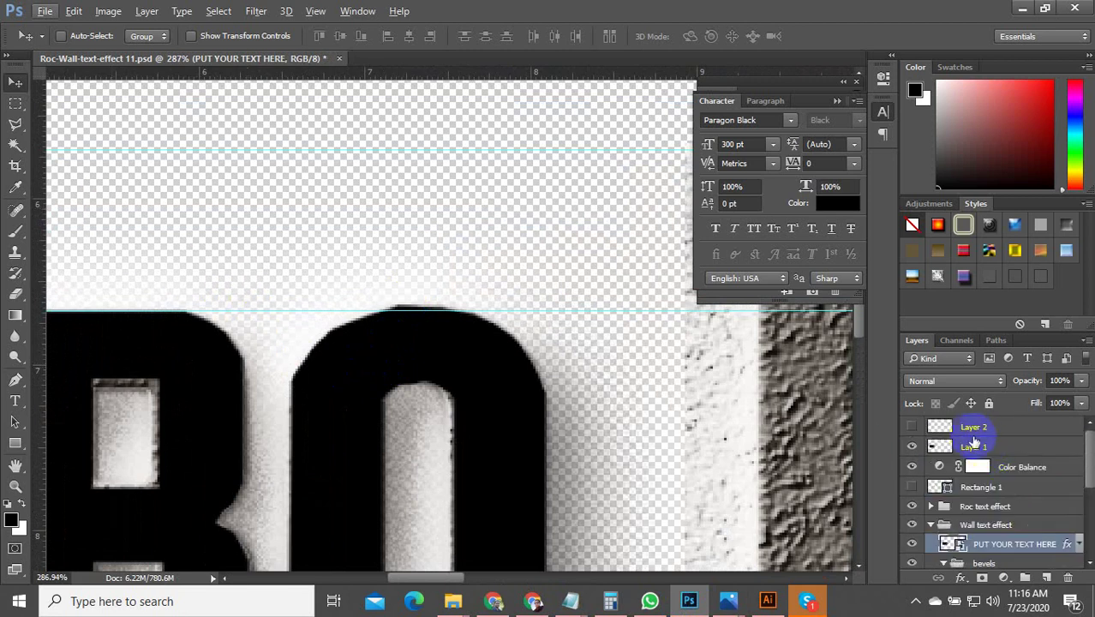
pyautogui.click(968, 423)
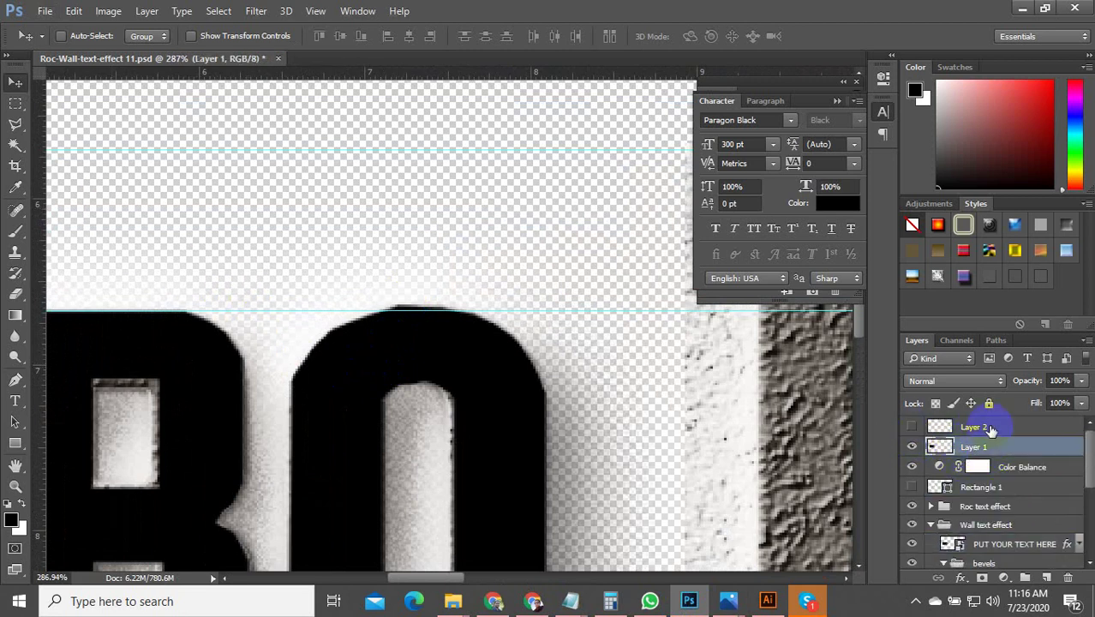
pyautogui.moveTo(965, 420); pyautogui.dragTo(1068, 578)
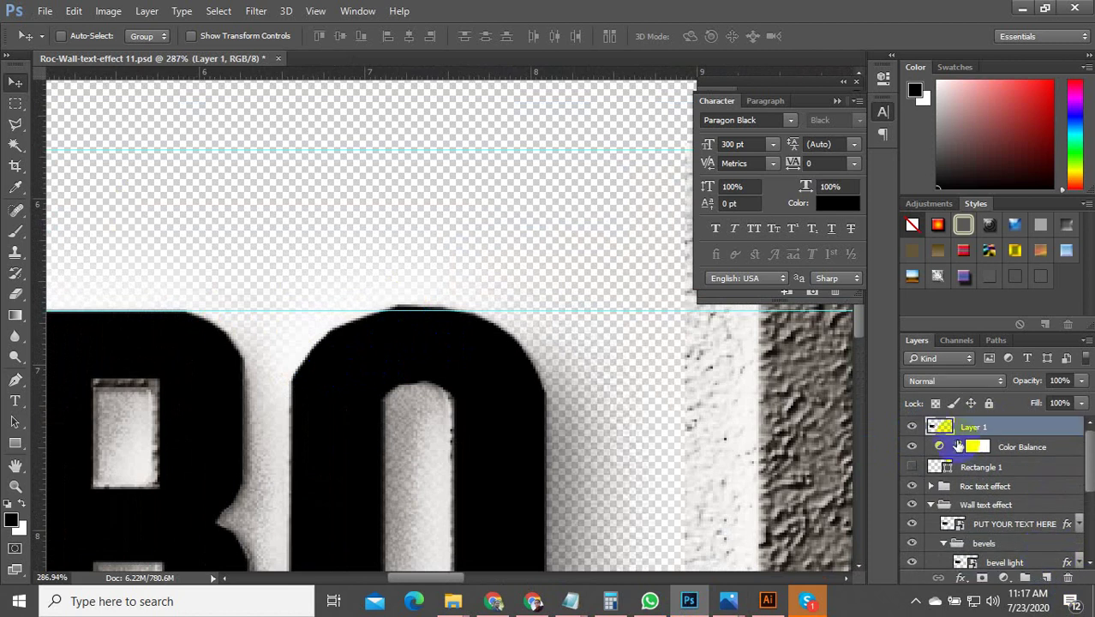
# Outline the uneven upper-left curve of the O in EURO with the Polygonal Lasso on Layer 1 and fill it with black.
pyautogui.moveTo(751, 476); pyautogui.dragTo(762, 456)
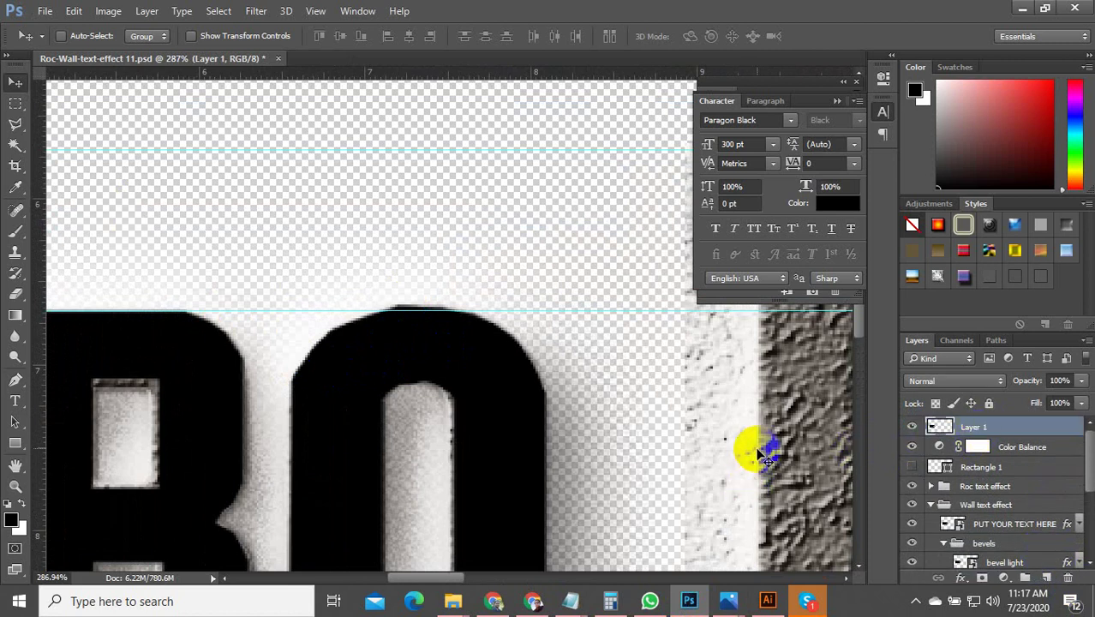
pyautogui.click(21, 124)
pyautogui.click(287, 382)
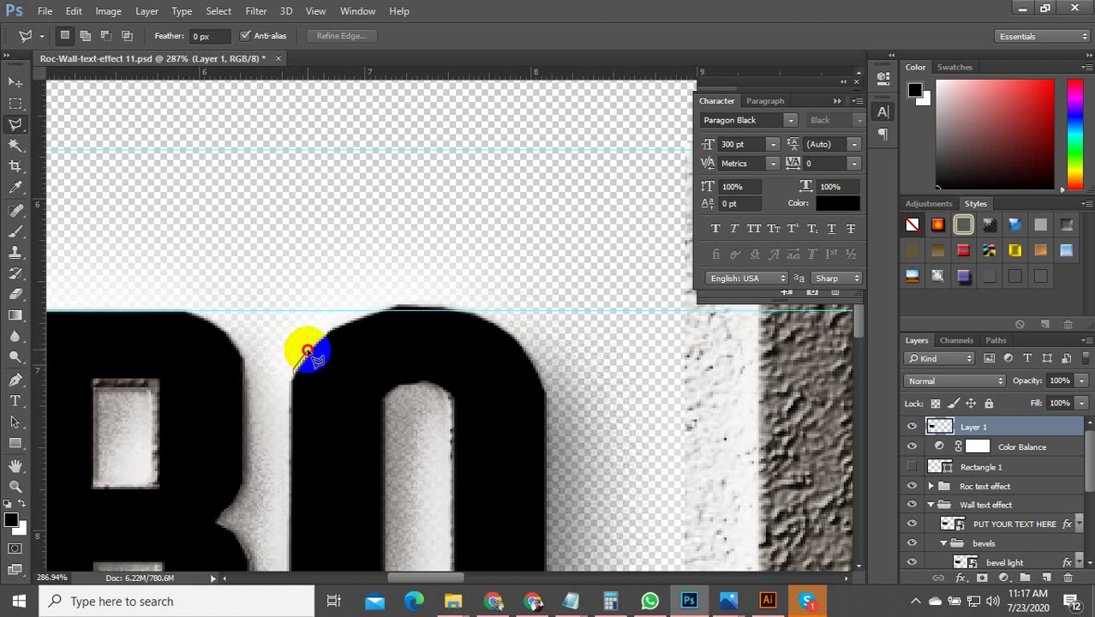
pyautogui.click(306, 351)
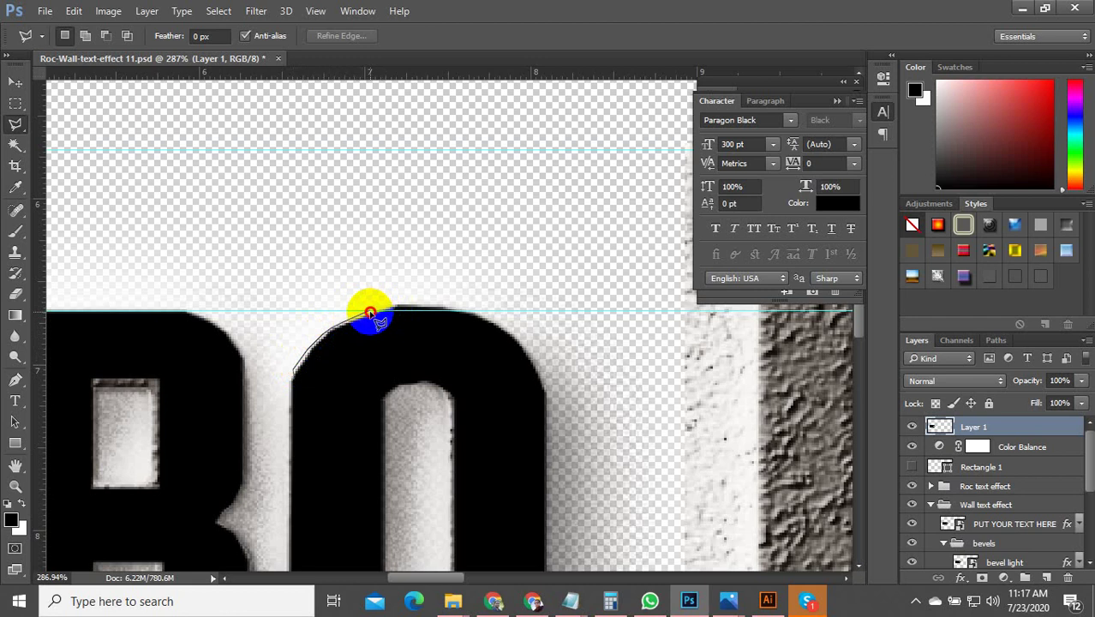
pyautogui.click(369, 313)
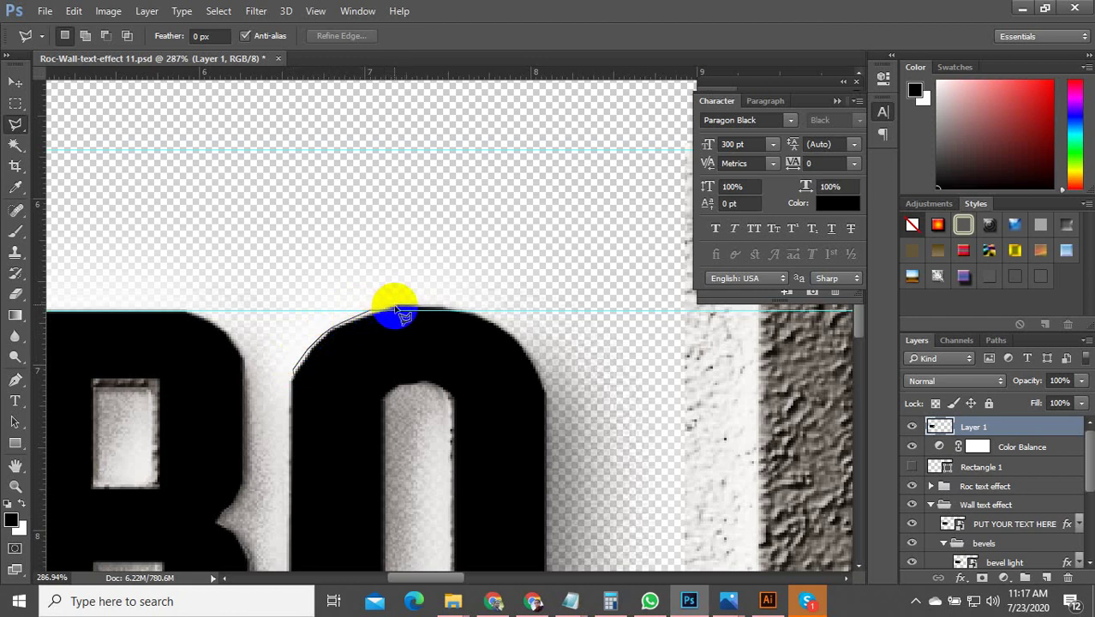
pyautogui.click(395, 309)
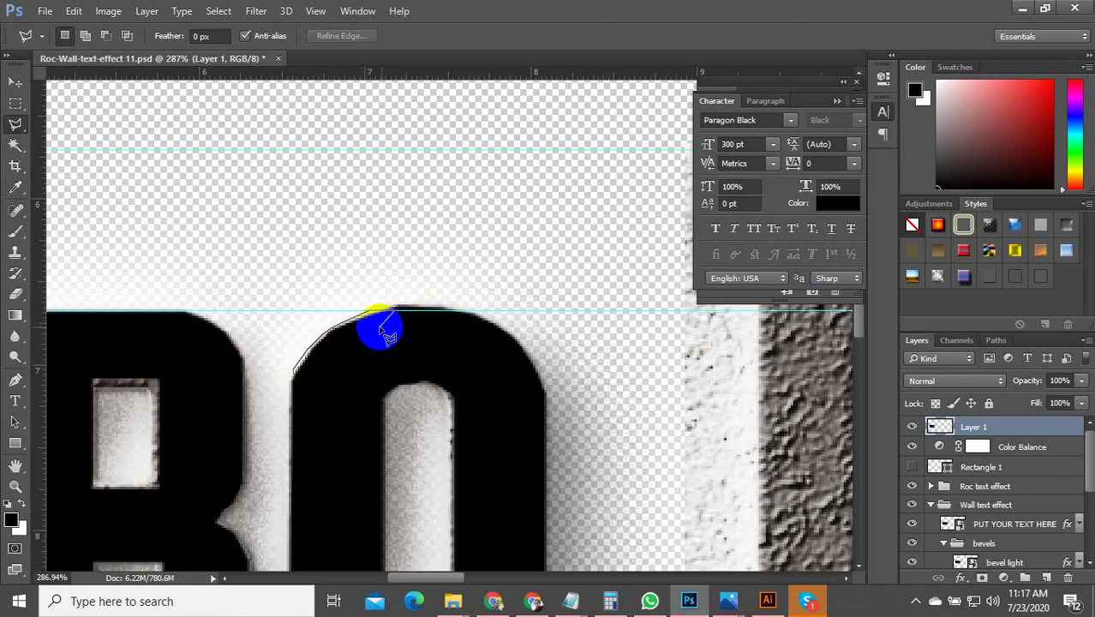
pyautogui.click(302, 375)
pyautogui.click(425, 344)
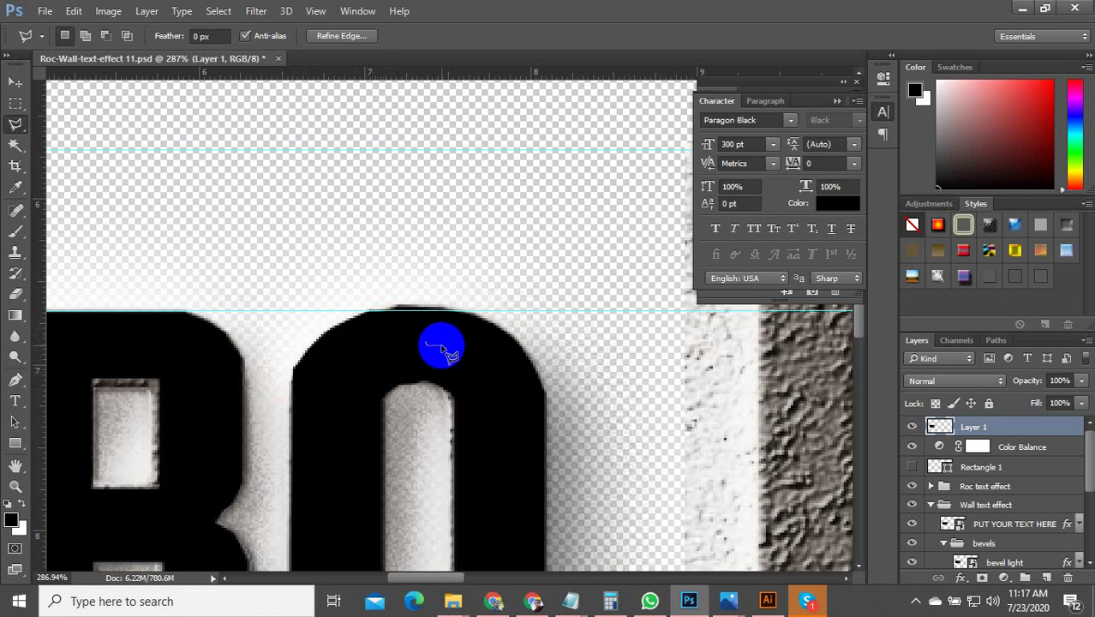
pyautogui.click(425, 344)
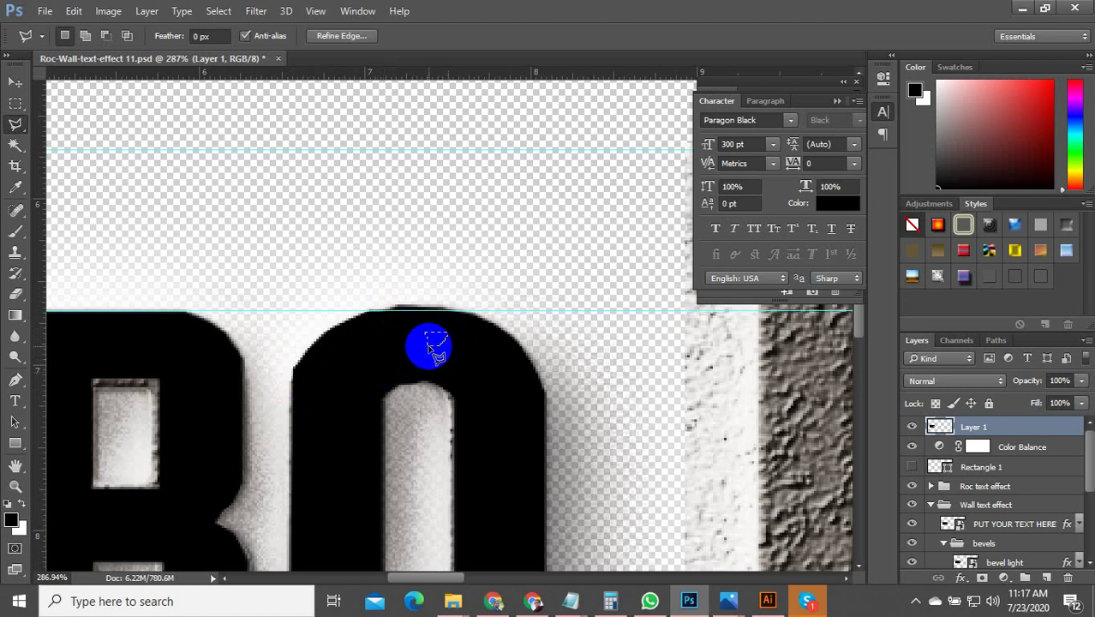
# Select the rough strip along the upper edge of the R's counter with a rectangular marquee, fill it with black and deselect.
pyautogui.scroll(-3, 411, 370)
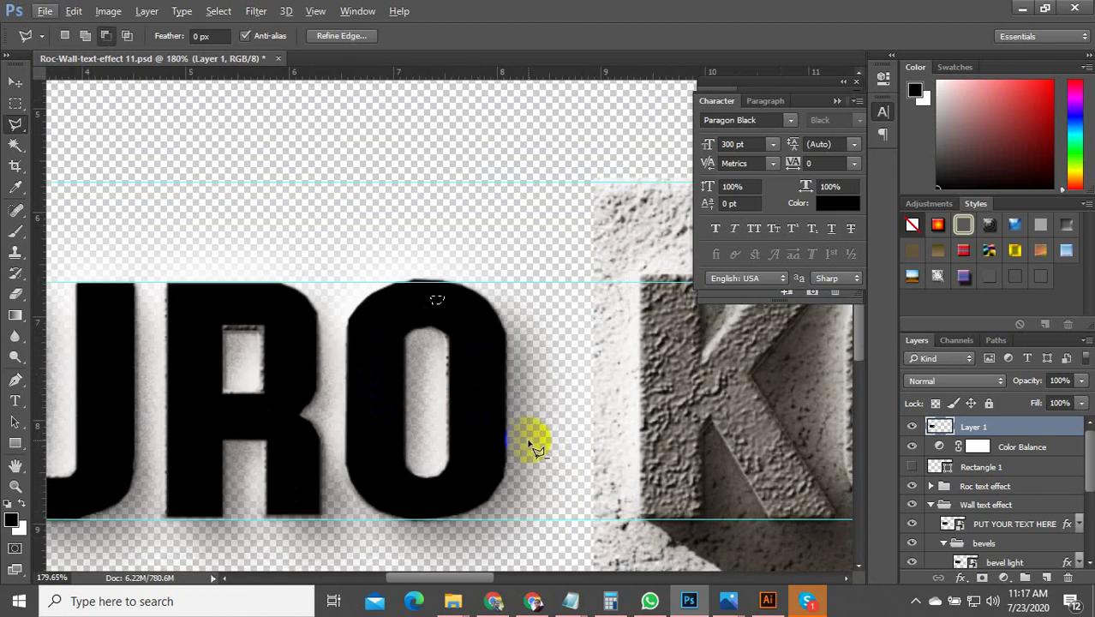
pyautogui.scroll(3, 377, 304)
pyautogui.scroll(2, 163, 334)
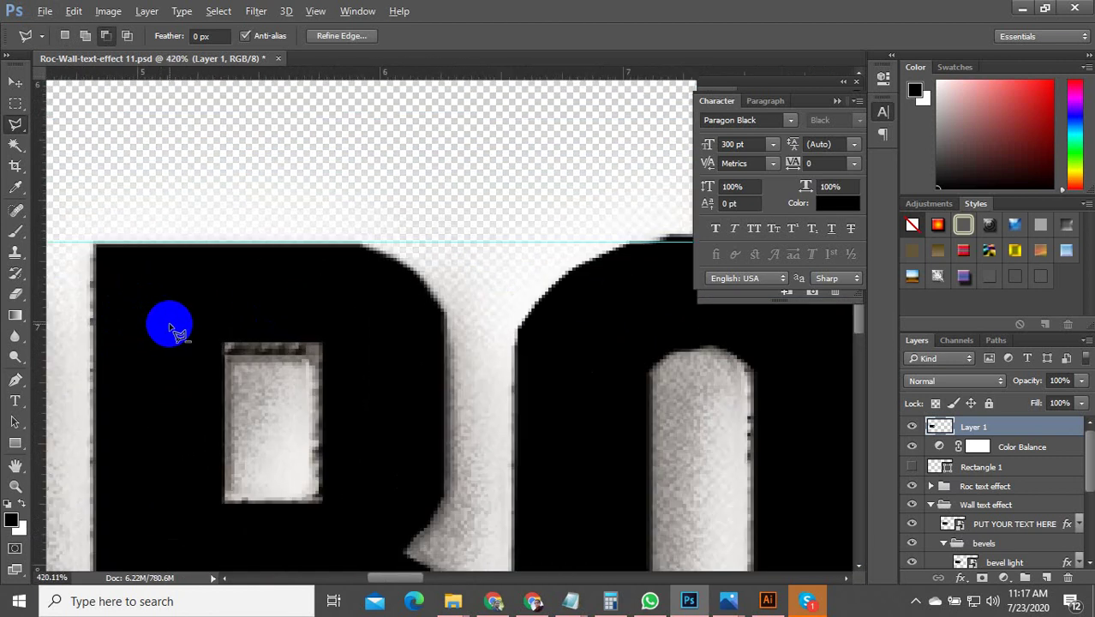
pyautogui.click(16, 103)
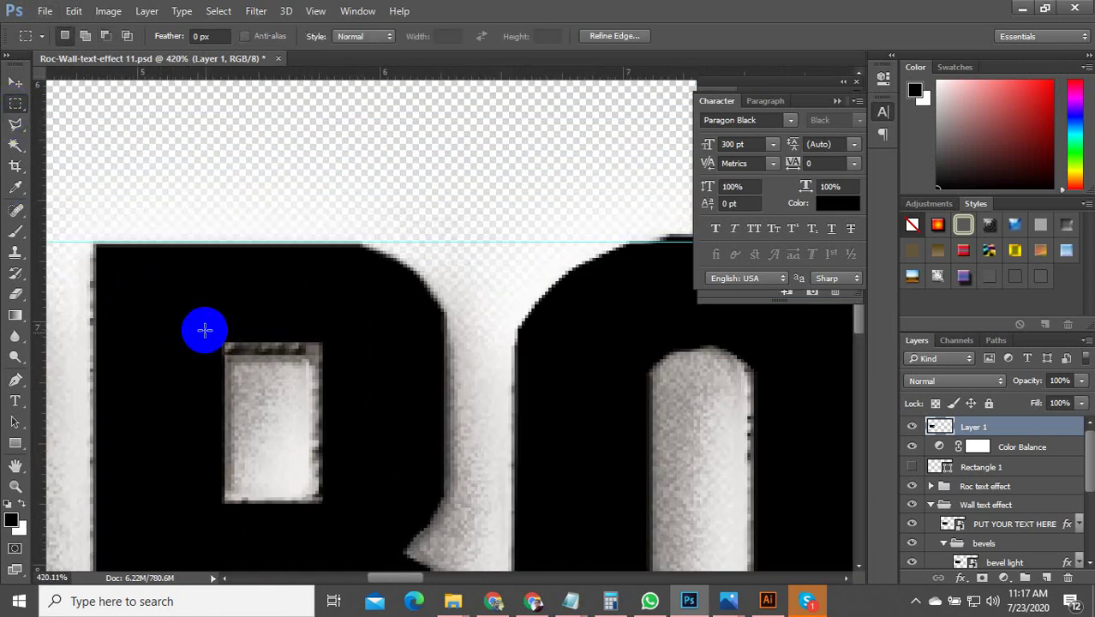
pyautogui.moveTo(204, 325); pyautogui.dragTo(342, 356)
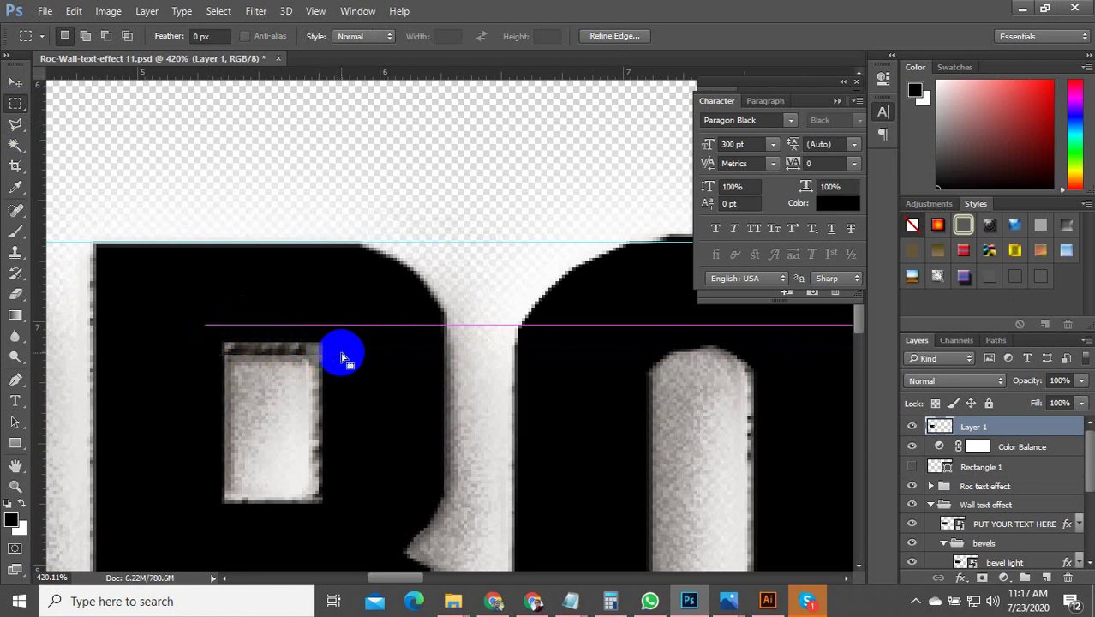
pyautogui.hotkey('ctrl', 'd')
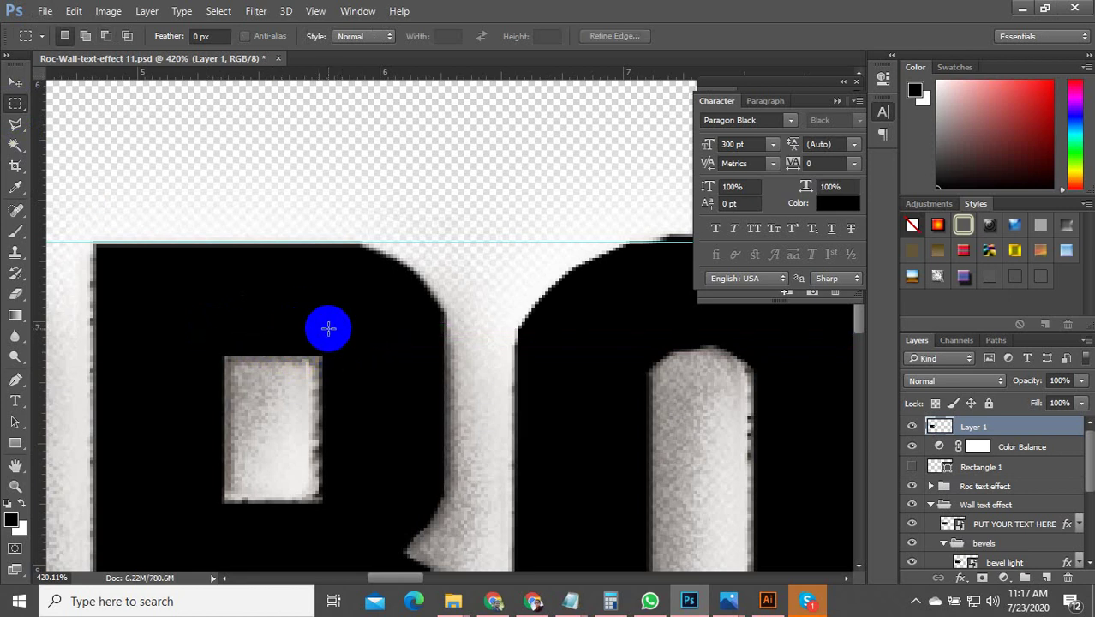
# Cover the rough right edge of the R's counter with a narrow black-filled rectangular selection and deselect it.
pyautogui.moveTo(320, 336); pyautogui.dragTo(346, 518)
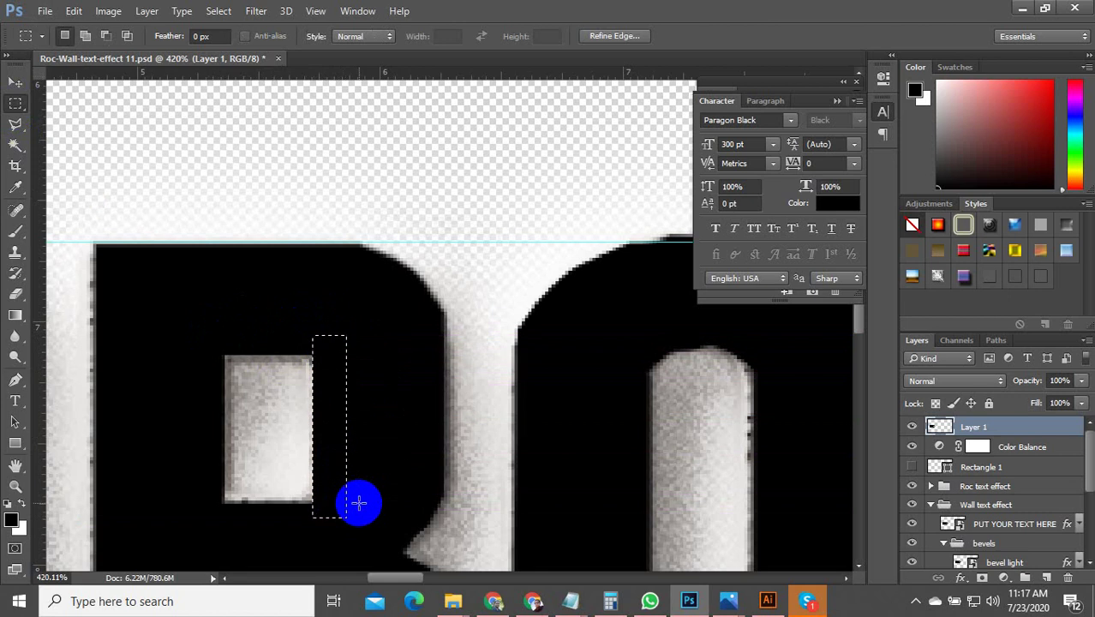
pyautogui.hotkey('ctrl', 'd')
pyautogui.scroll(-5, 284, 447)
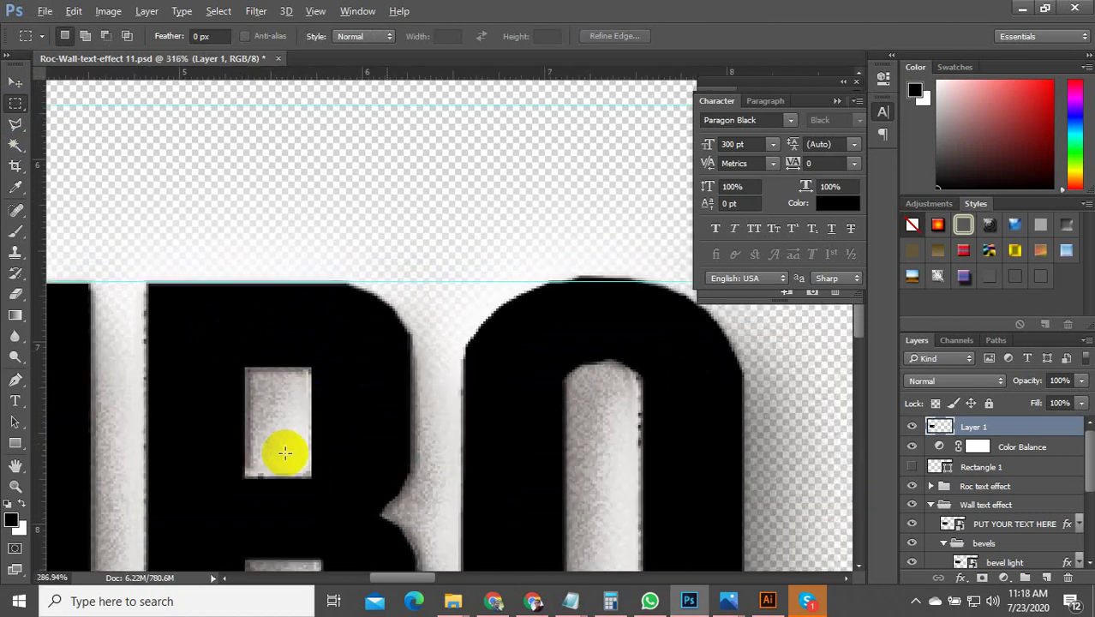
pyautogui.scroll(-5, 439, 468)
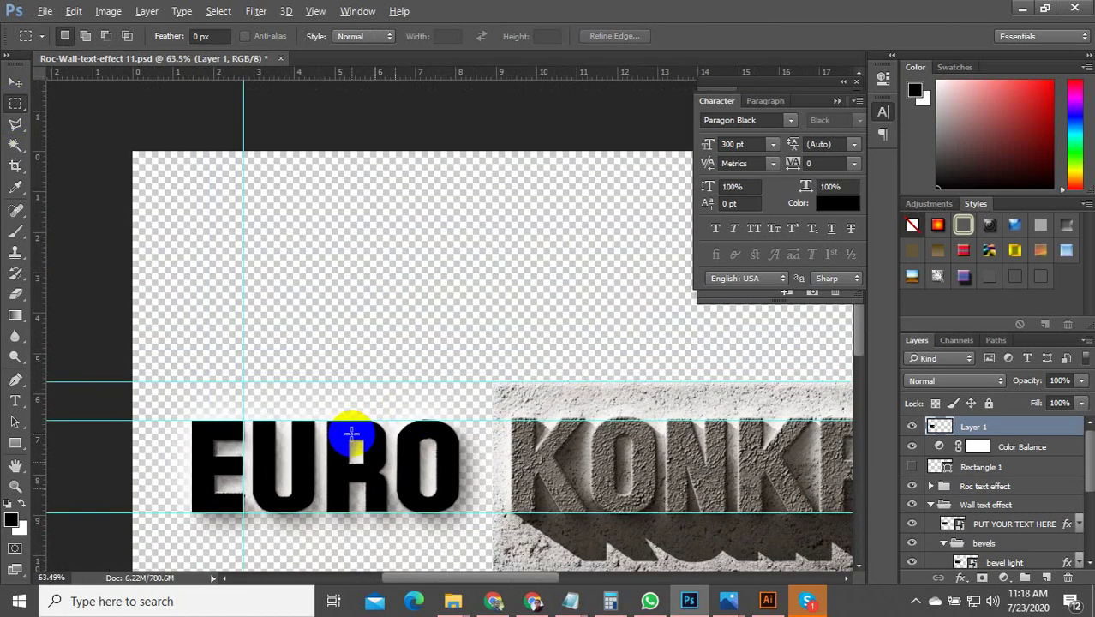
pyautogui.scroll(6, 419, 510)
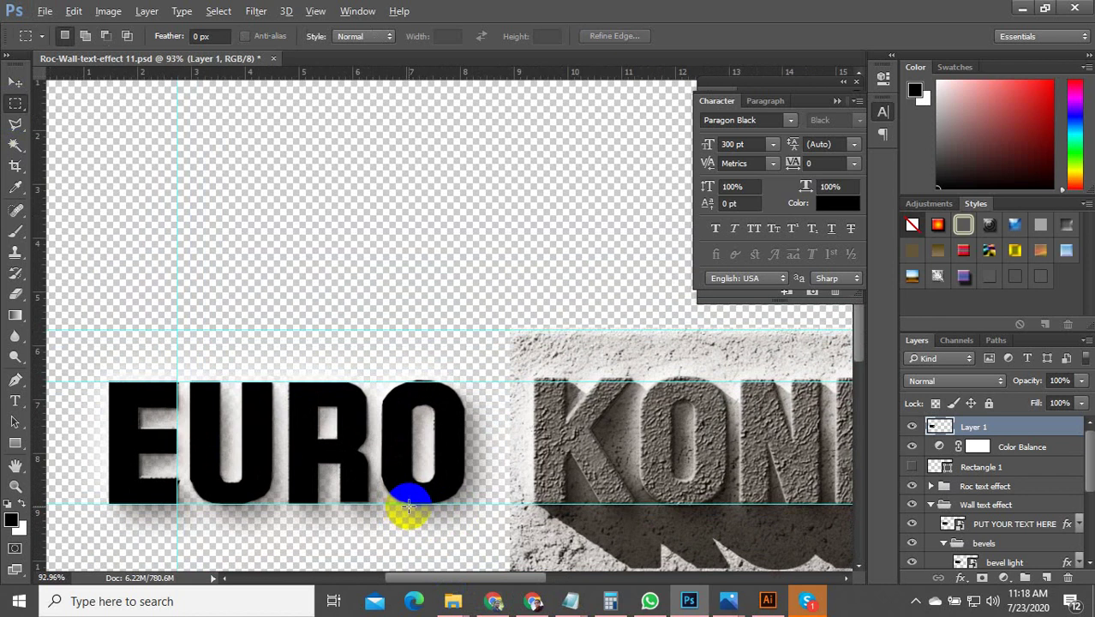
# Check the retouched EURO lettering and export the logo for web, overwriting EURO-14.jpg in the WHATSAPP folder.
pyautogui.scroll(-4, 404, 500)
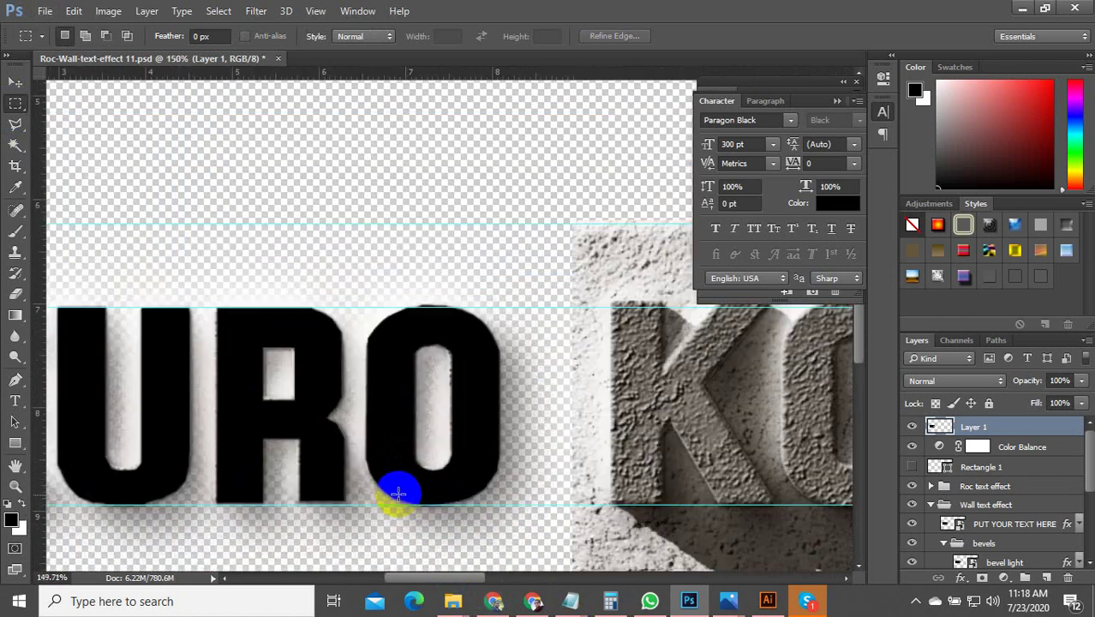
pyautogui.click(15, 83)
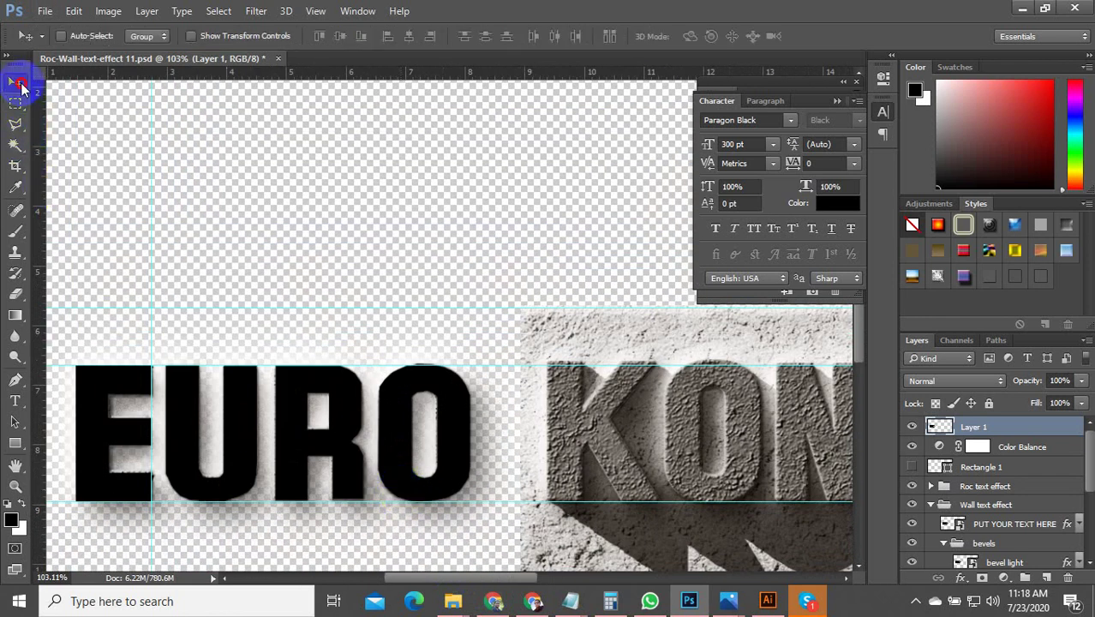
pyautogui.scroll(-3, 403, 432)
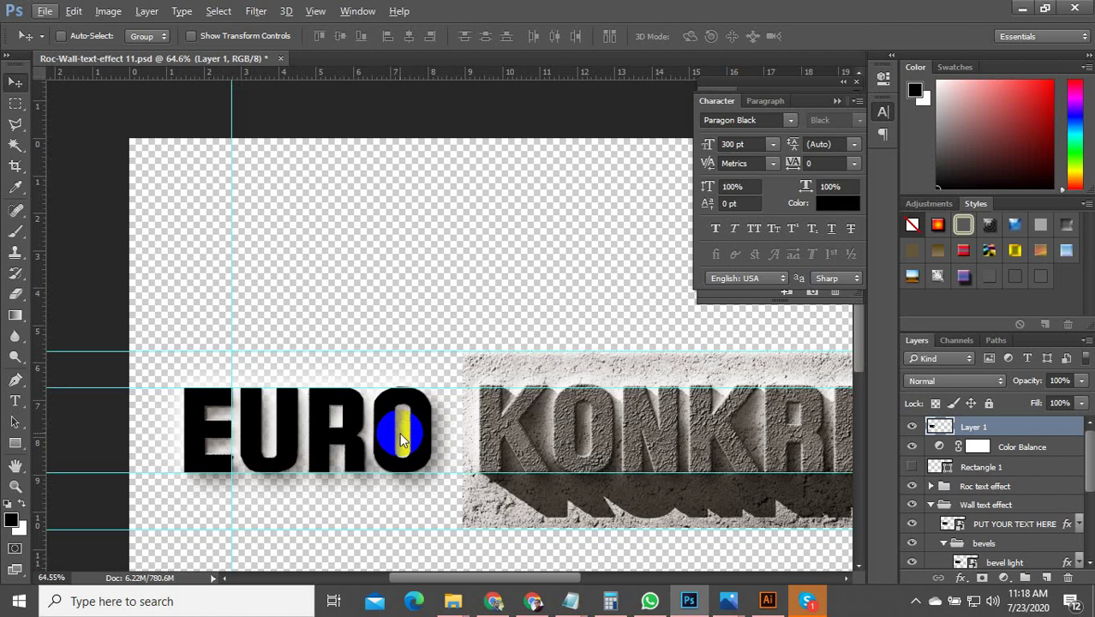
pyautogui.hotkey('ctrl', 'alt', 'shift', 's')
pyautogui.click(695, 571)
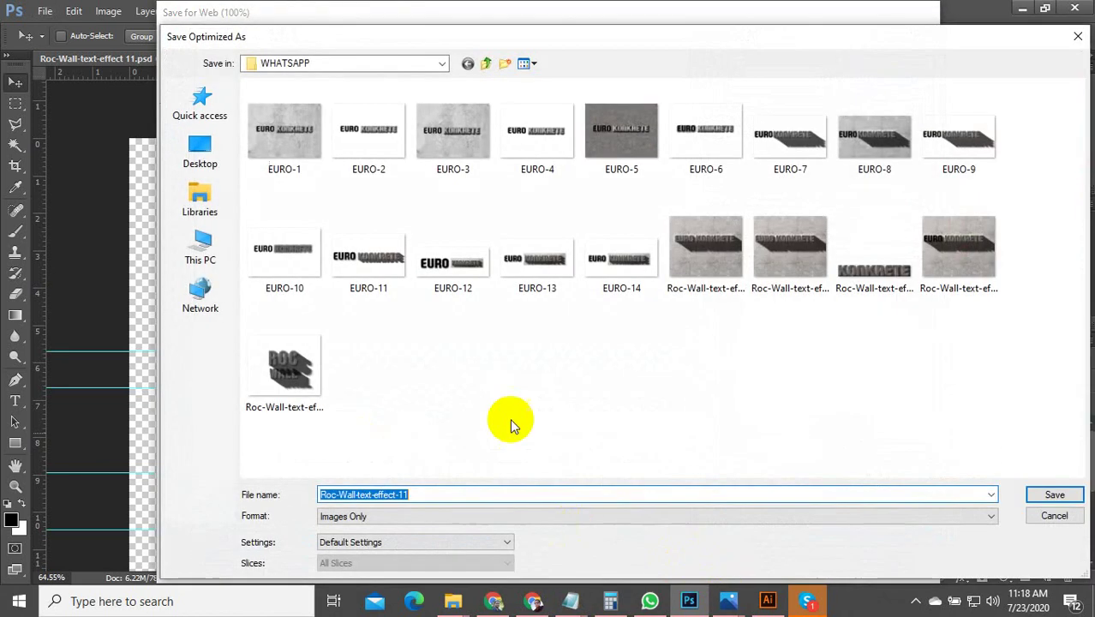
pyautogui.click(623, 254)
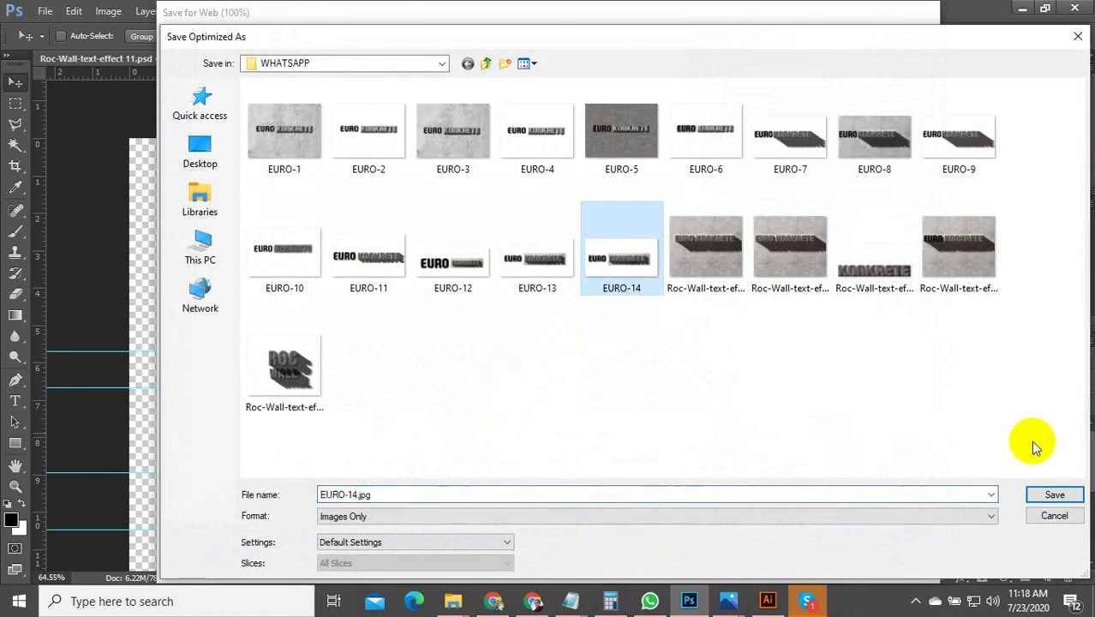
pyautogui.click(1054, 495)
pyautogui.click(653, 329)
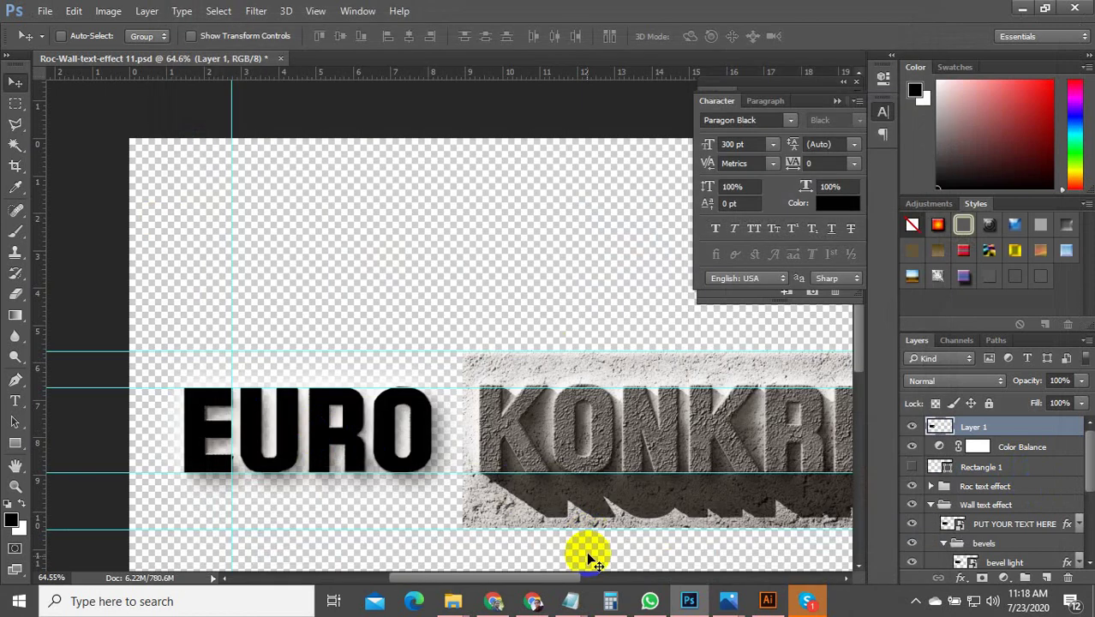
# Switch to WhatsApp and send the EURO-14 image to the client in the open chat.
pyautogui.click(649, 601)
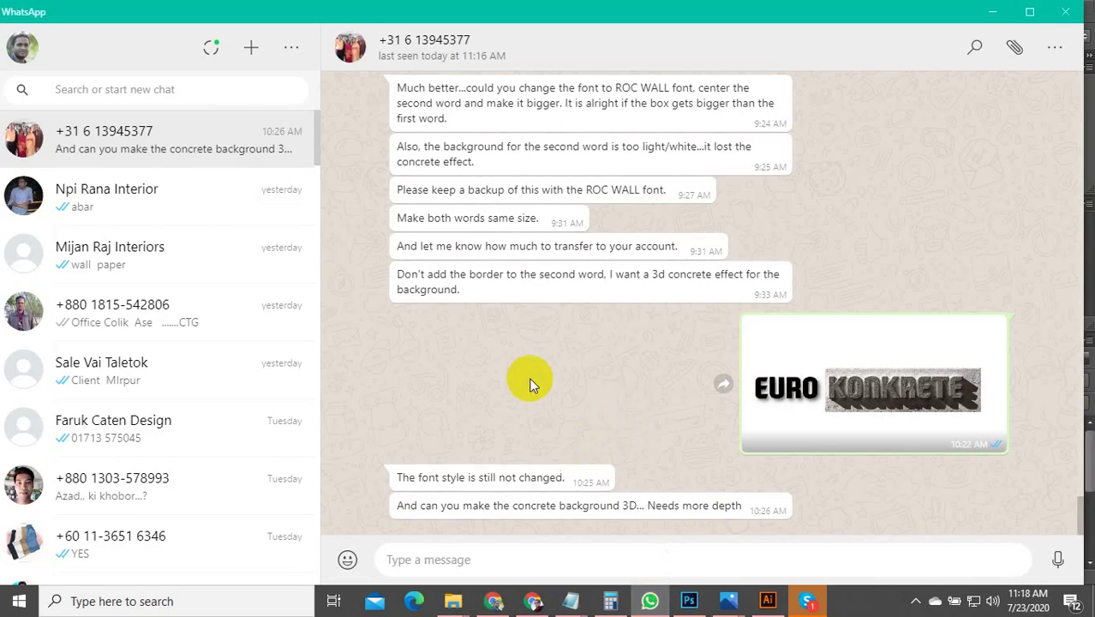
pyautogui.click(1015, 52)
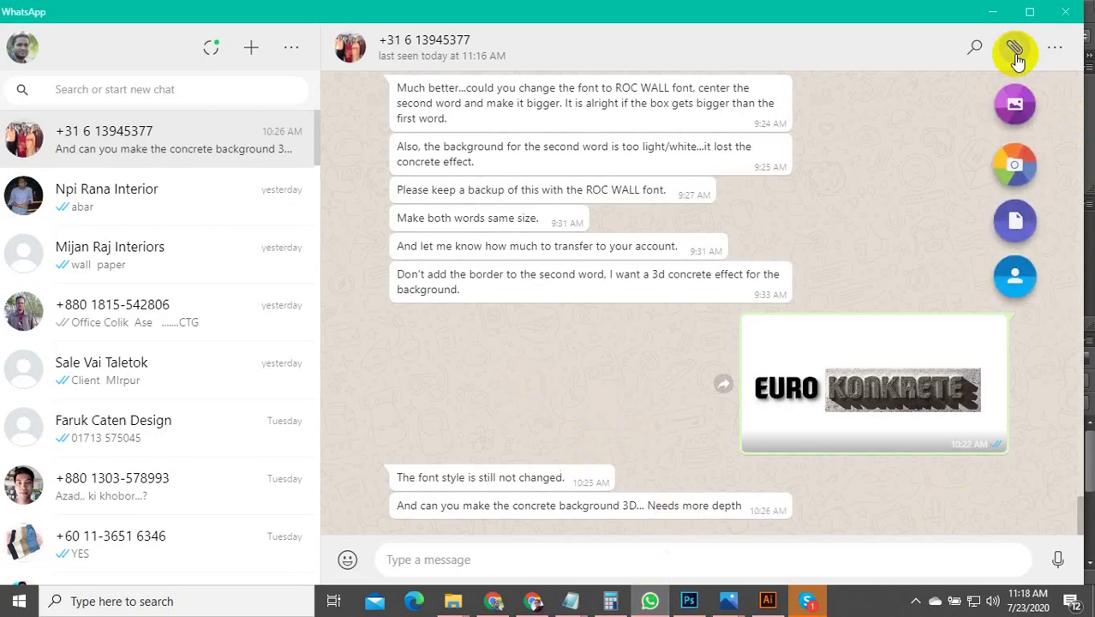
pyautogui.click(1014, 102)
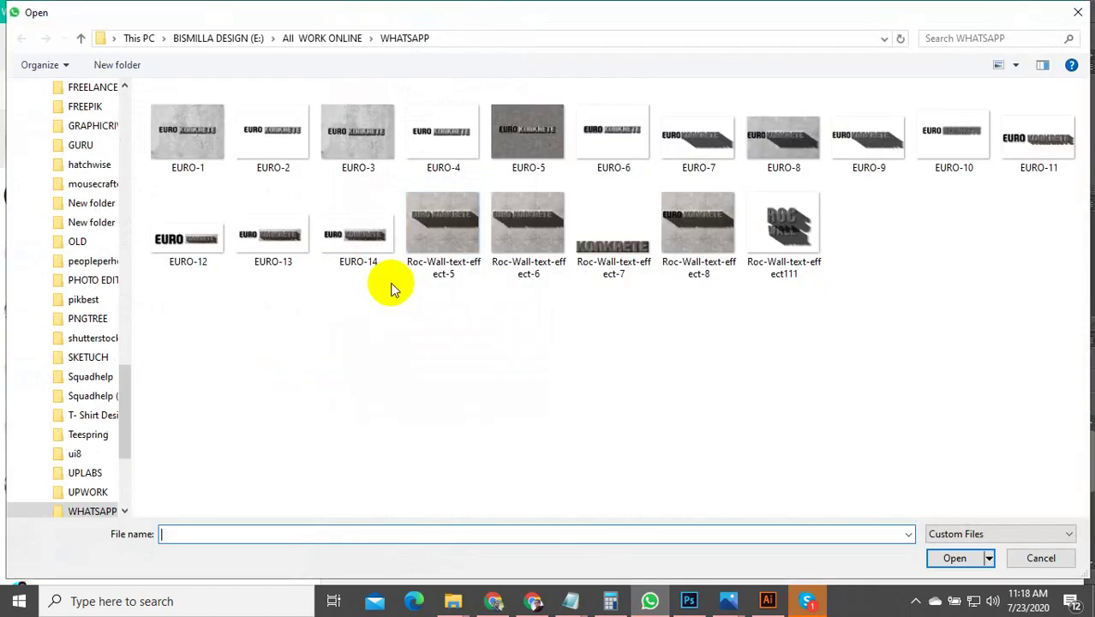
pyautogui.doubleClick(369, 262)
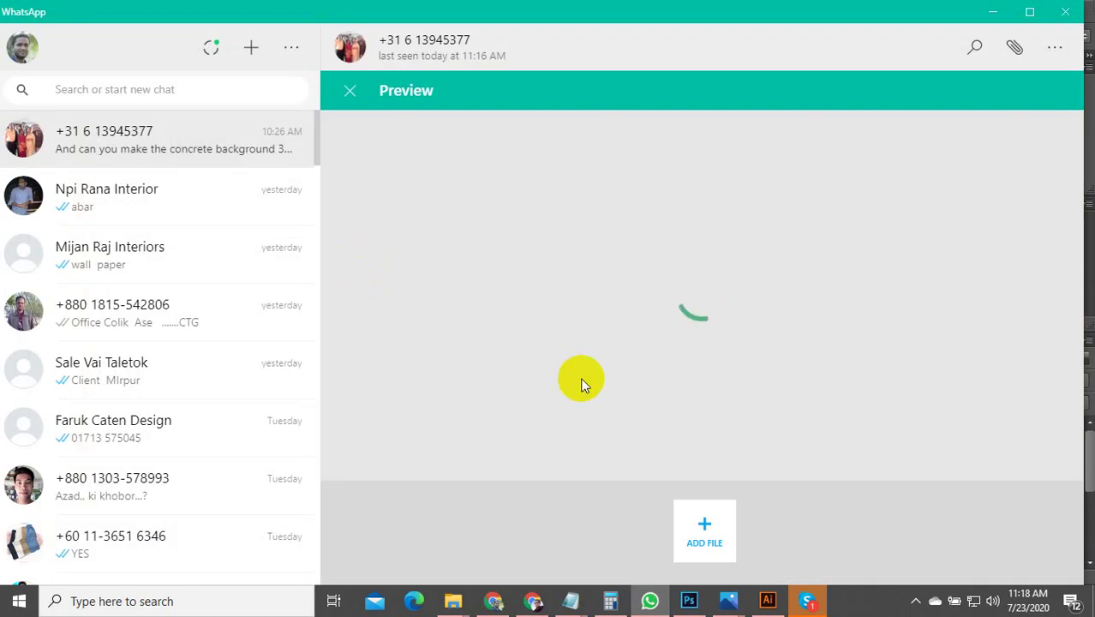
pyautogui.press('Return')
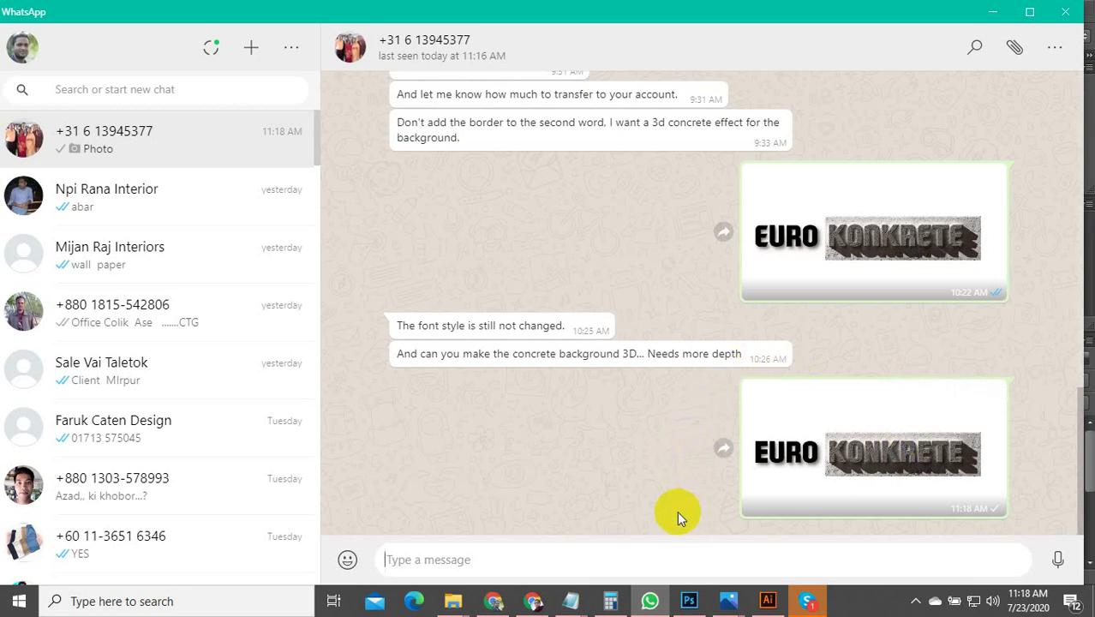
# Switch back to Photoshop and examine the Wall text effect group, comparing the logo with its shadows group shown and hidden.
pyautogui.click(916, 601)
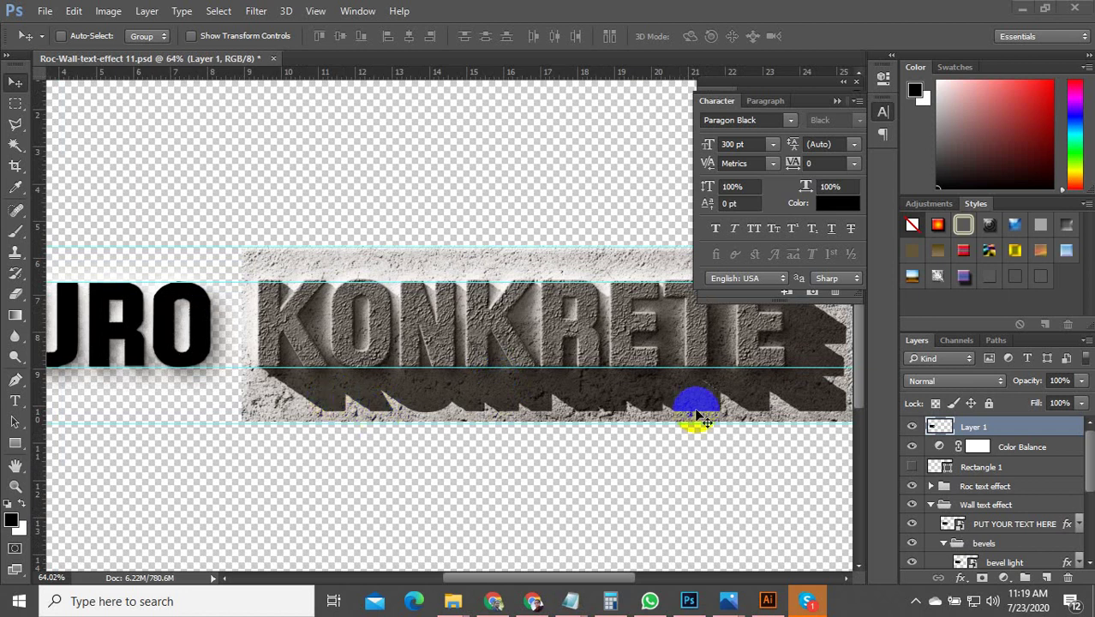
pyautogui.scroll(-2, 767, 420)
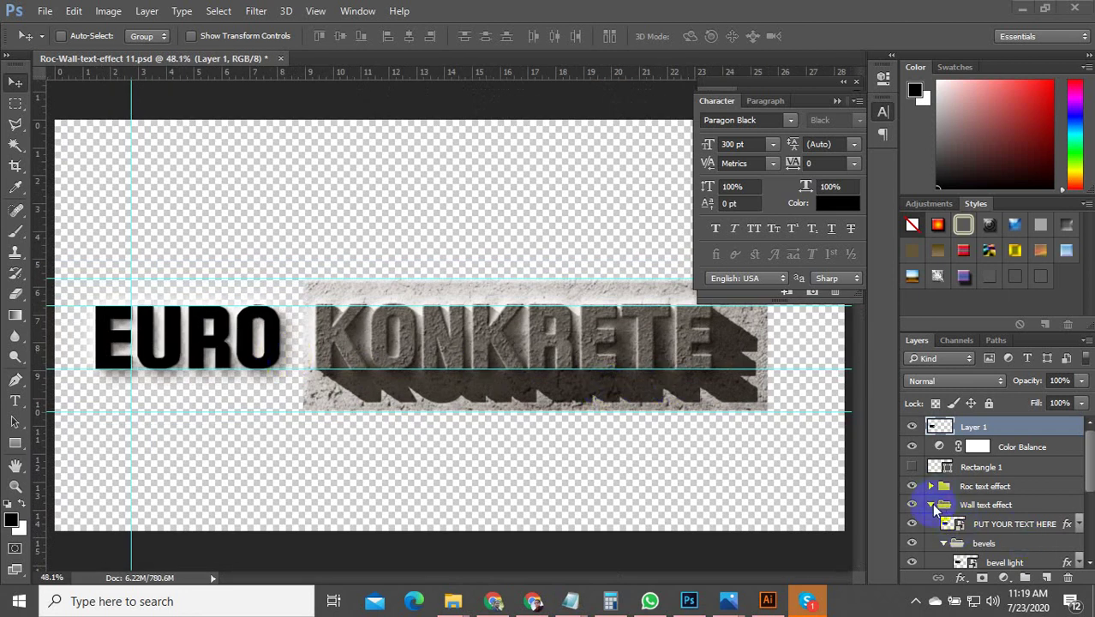
pyautogui.click(936, 508)
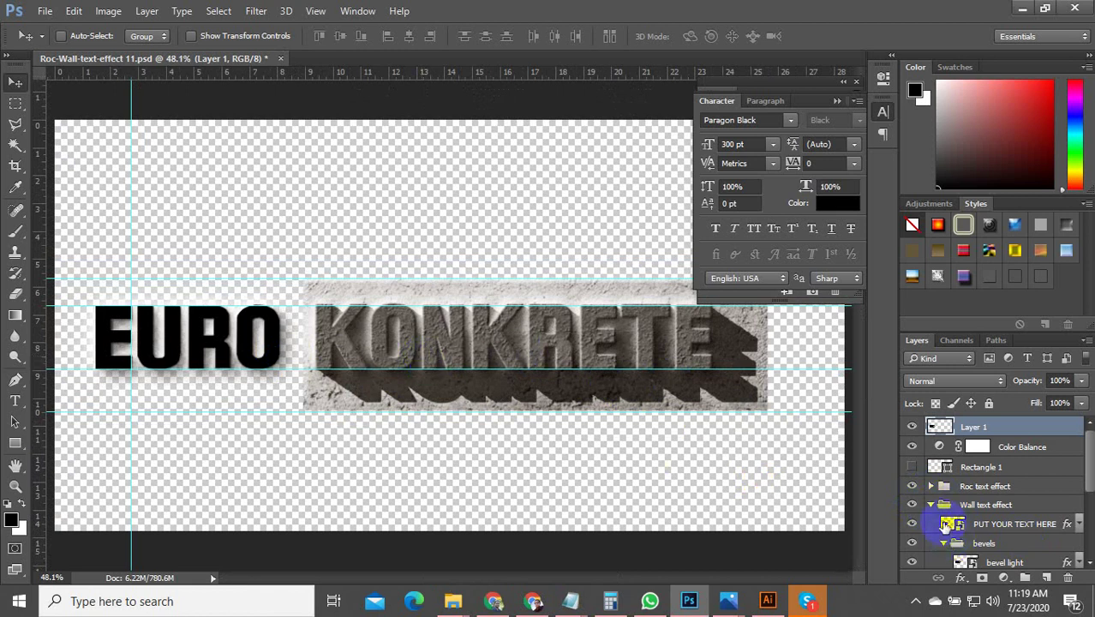
pyautogui.click(931, 504)
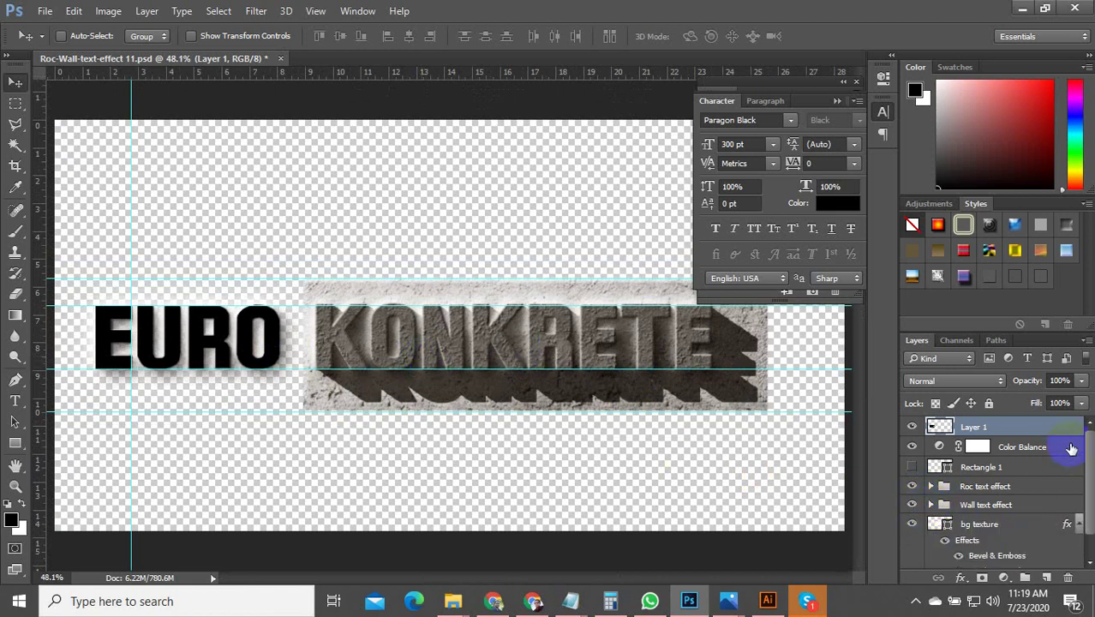
pyautogui.scroll(-1, 1016, 538)
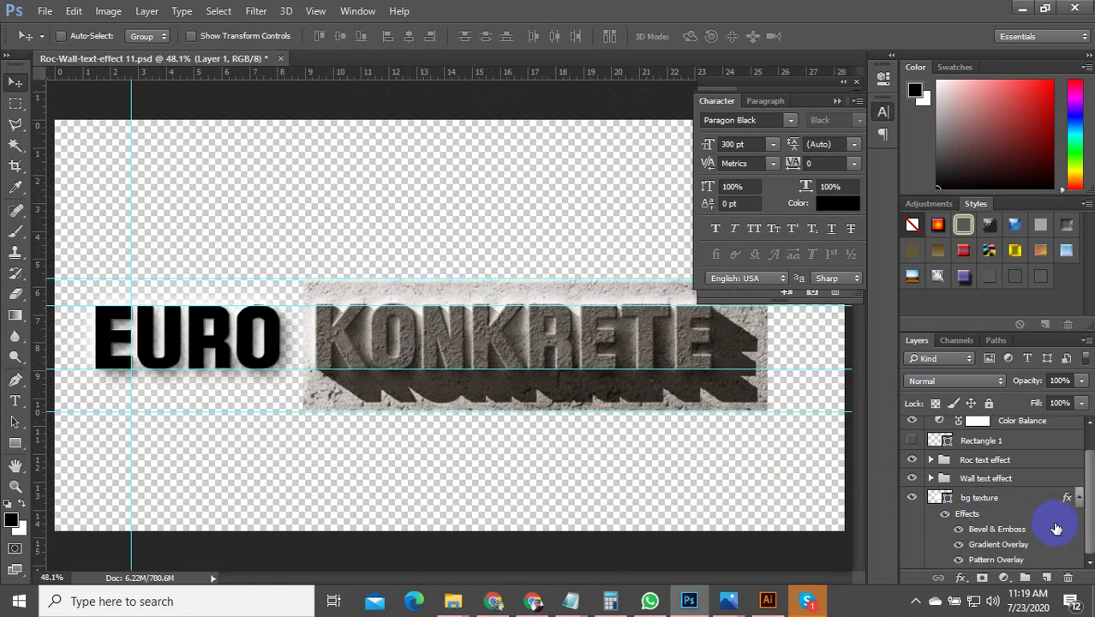
pyautogui.click(931, 478)
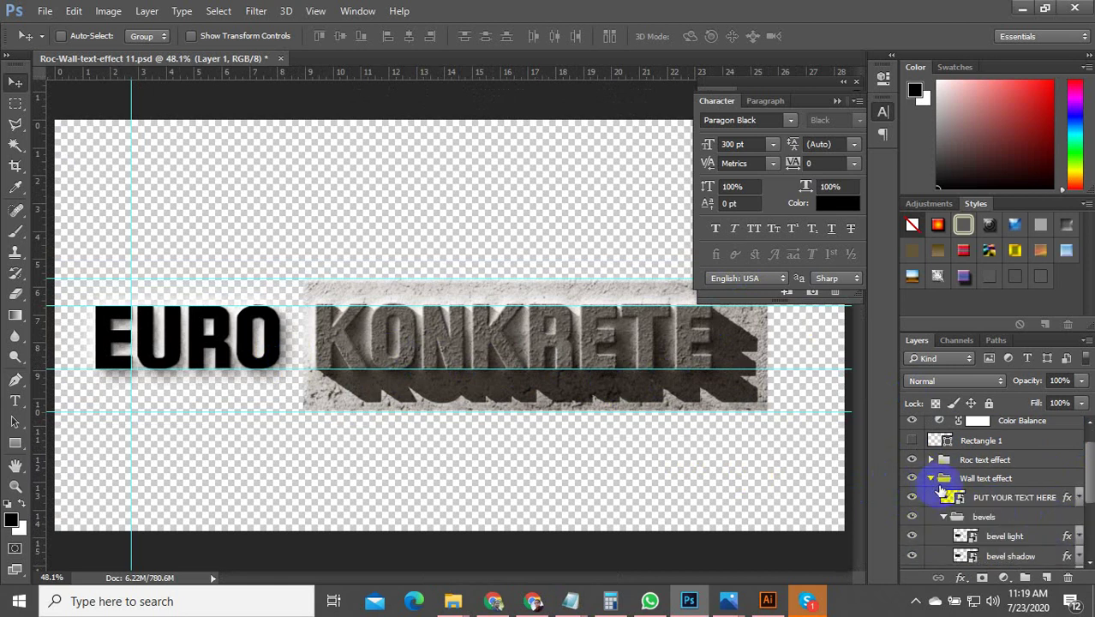
pyautogui.scroll(-3, 944, 544)
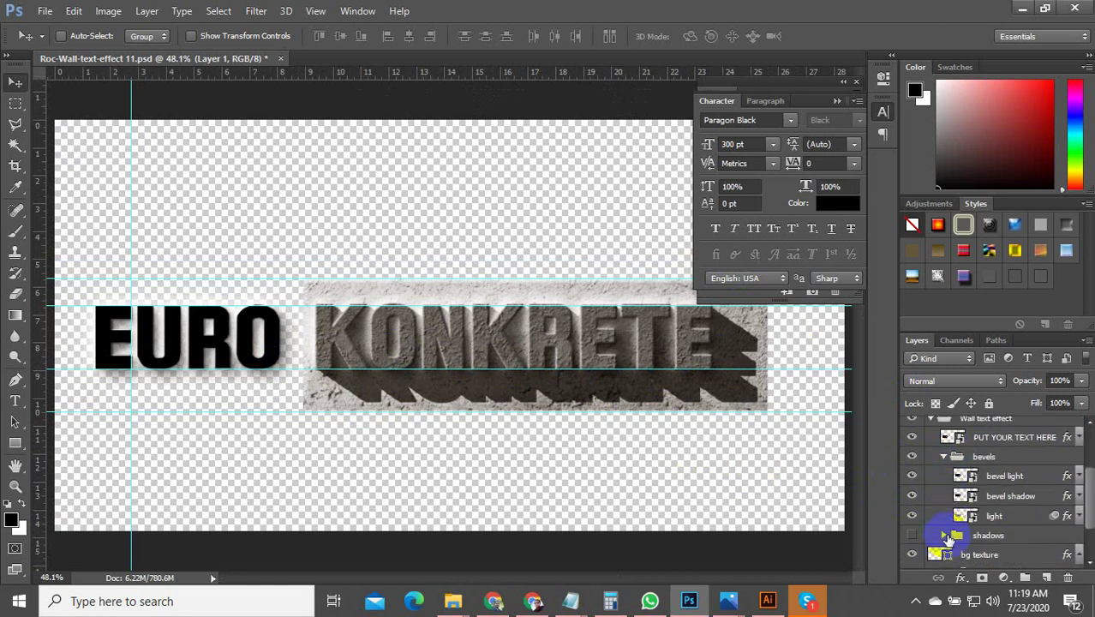
pyautogui.scroll(-1, 947, 538)
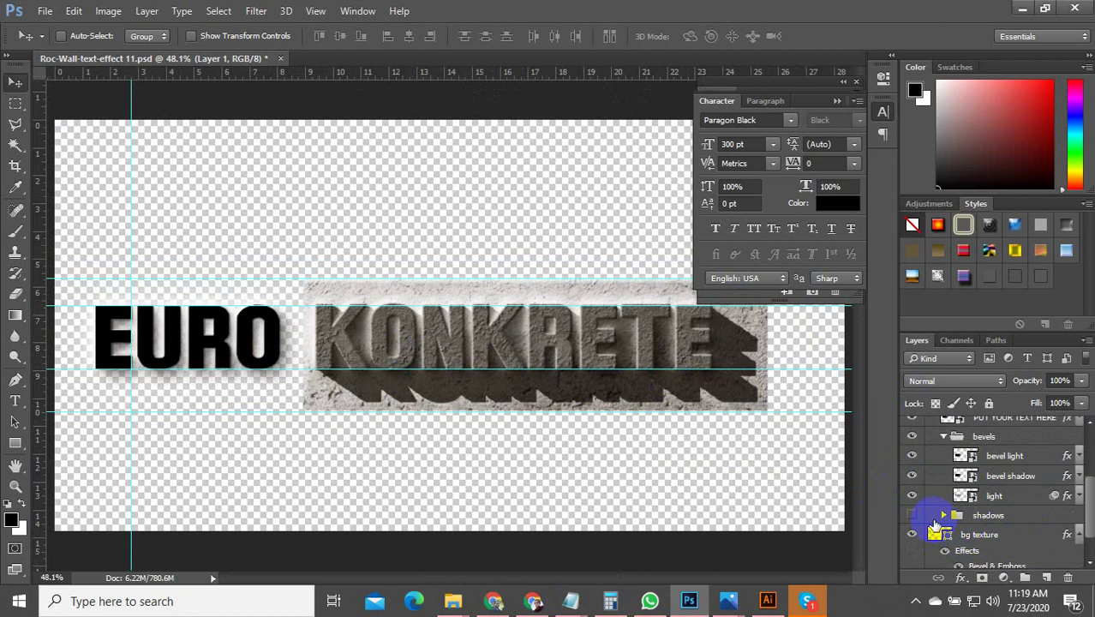
pyautogui.click(906, 517)
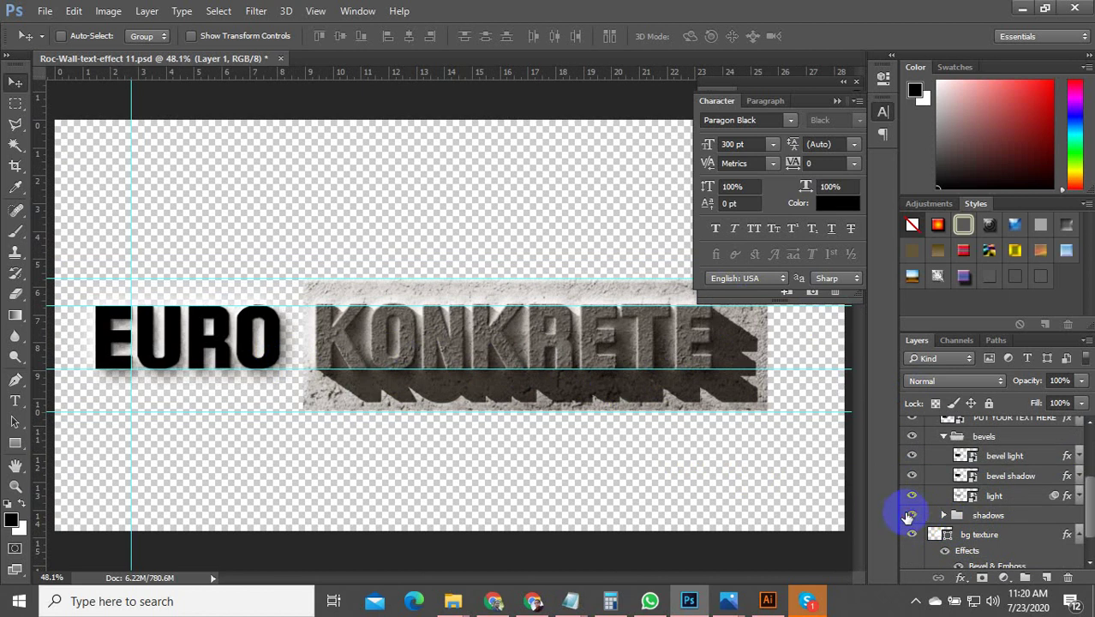
pyautogui.click(908, 517)
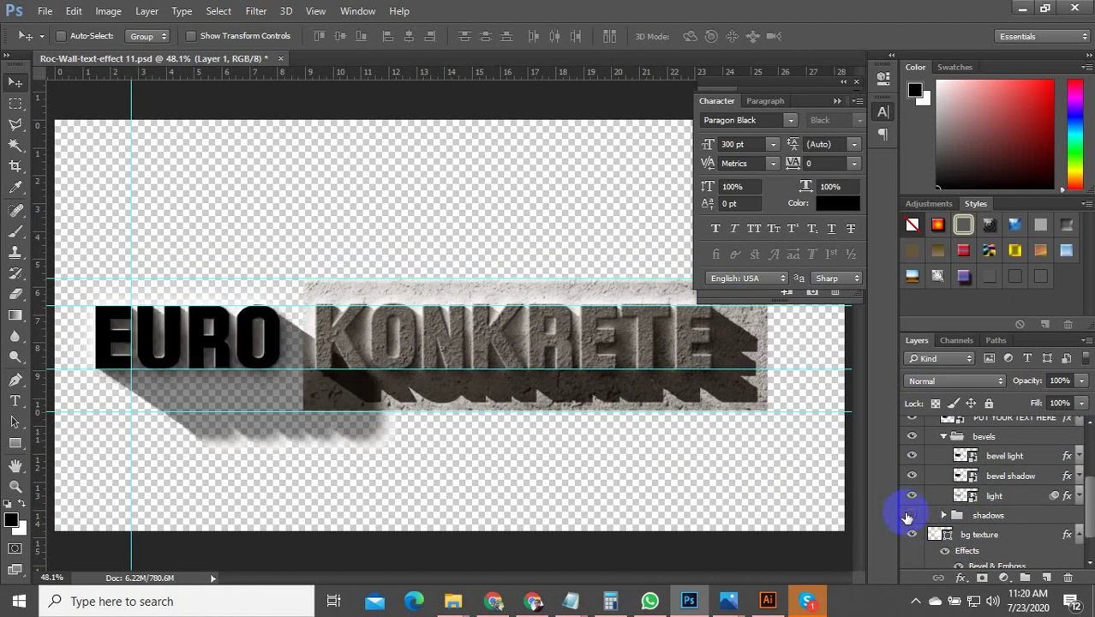
pyautogui.click(907, 516)
# Open the bevels group inside Roc text effect and compare the logo with the bevel light and bevel shadow layers hidden and shown.
pyautogui.scroll(2, 924, 481)
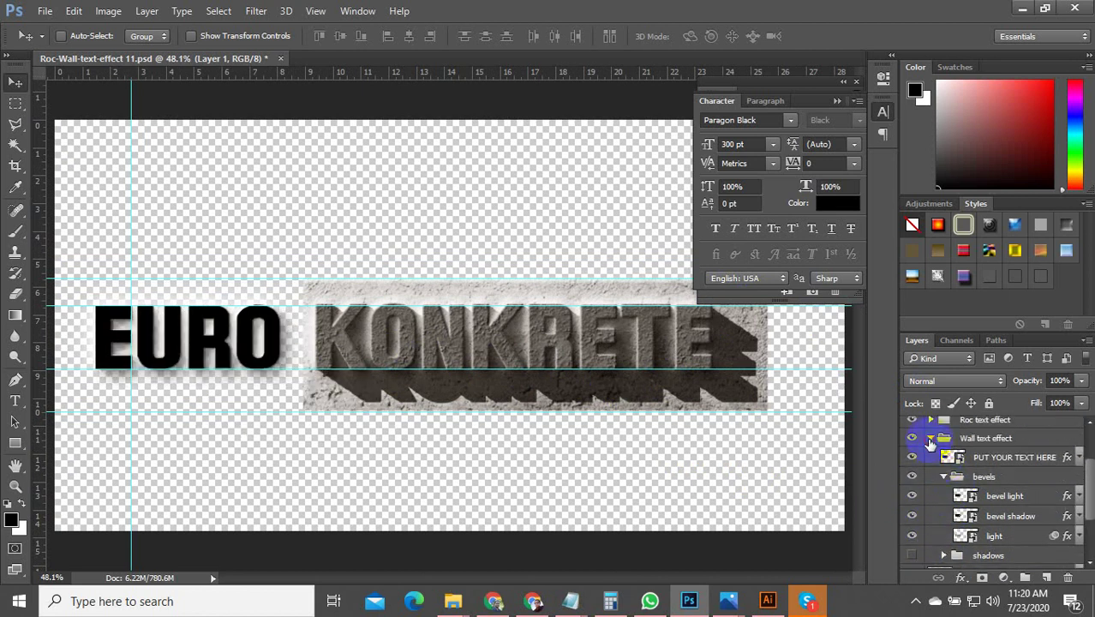
pyautogui.click(930, 440)
pyautogui.click(930, 460)
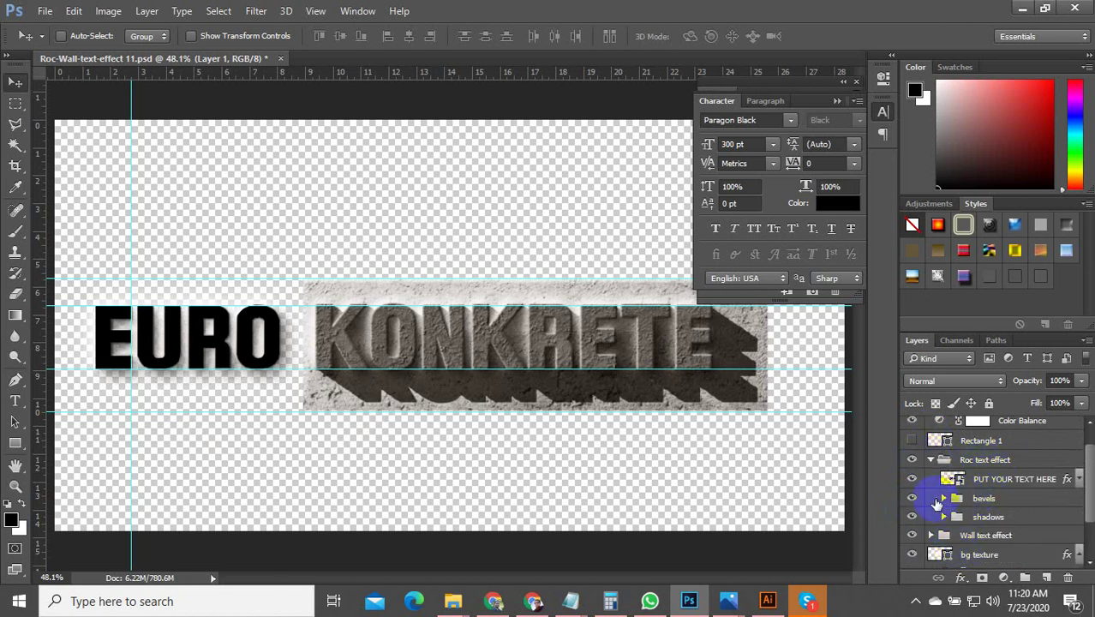
pyautogui.click(940, 499)
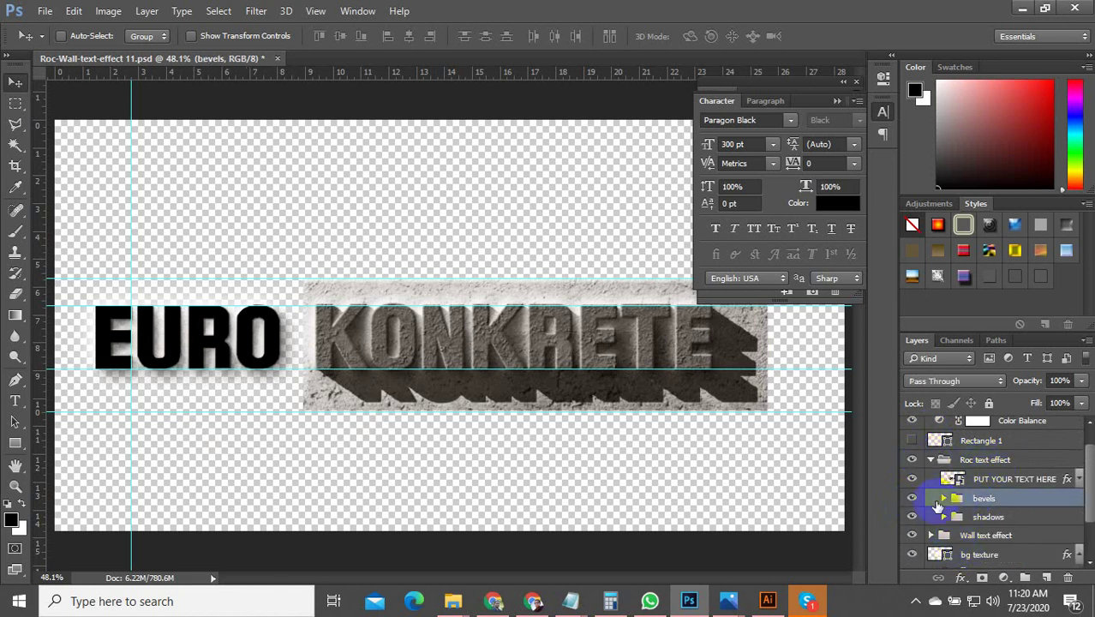
pyautogui.click(942, 498)
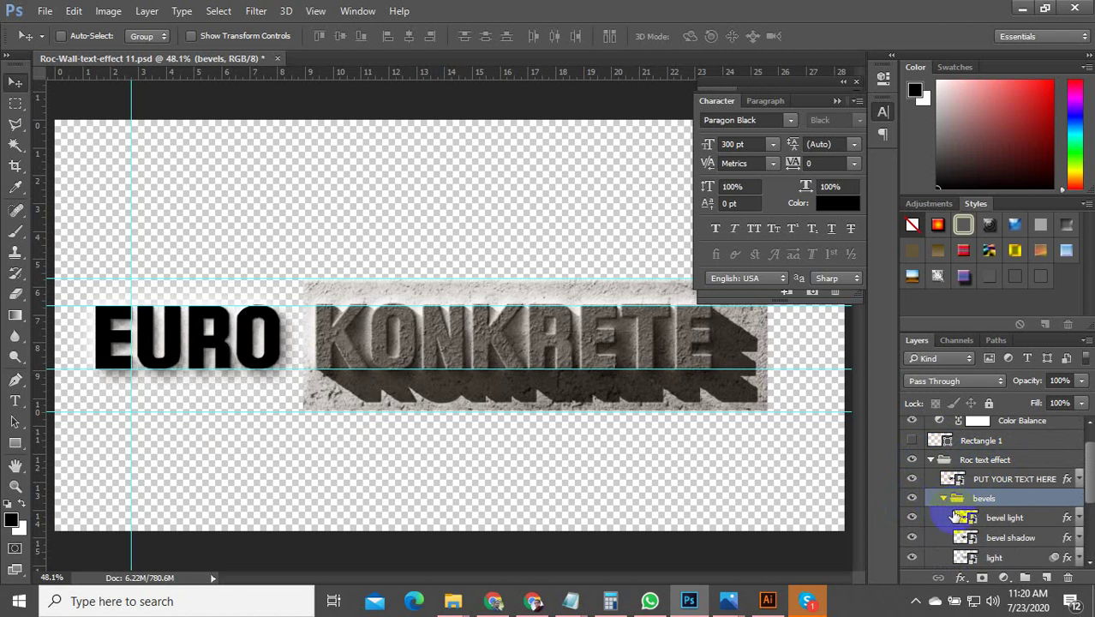
pyautogui.click(914, 519)
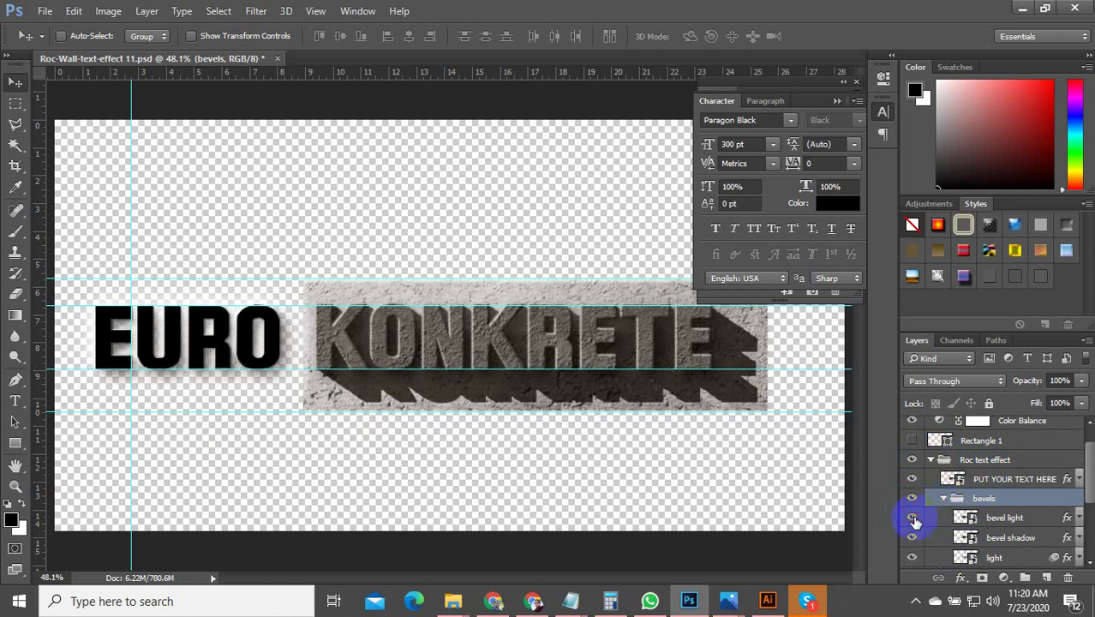
pyautogui.click(913, 519)
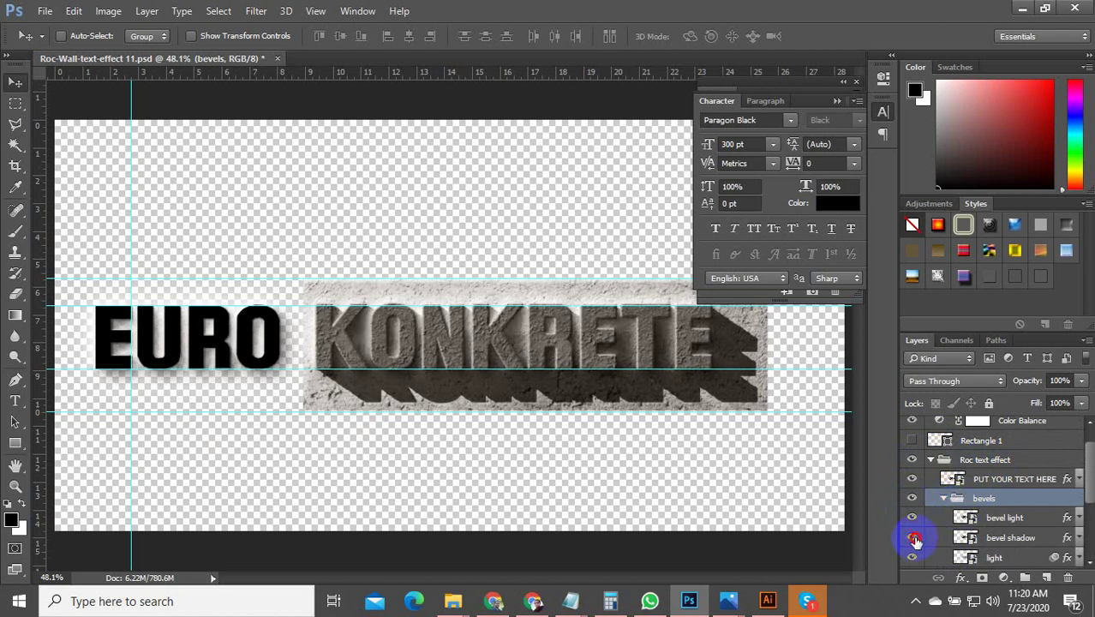
pyautogui.click(914, 540)
pyautogui.click(915, 539)
# Compare the logo with the light layer of the Roc text effect bevels group hidden and shown.
pyautogui.click(915, 601)
pyautogui.click(943, 460)
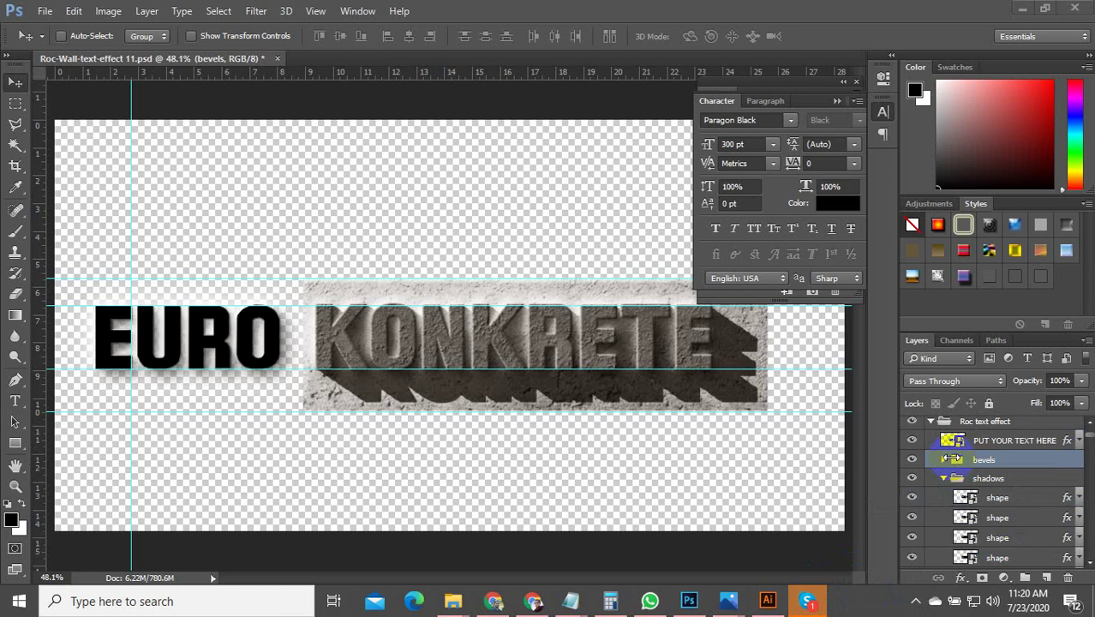
pyautogui.click(943, 460)
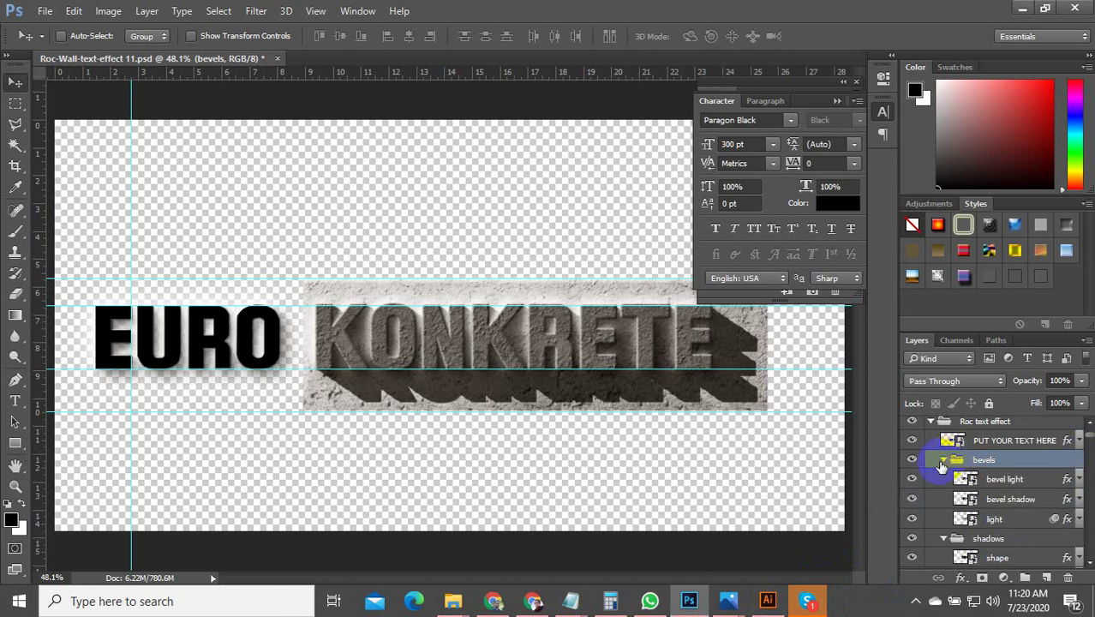
pyautogui.click(912, 521)
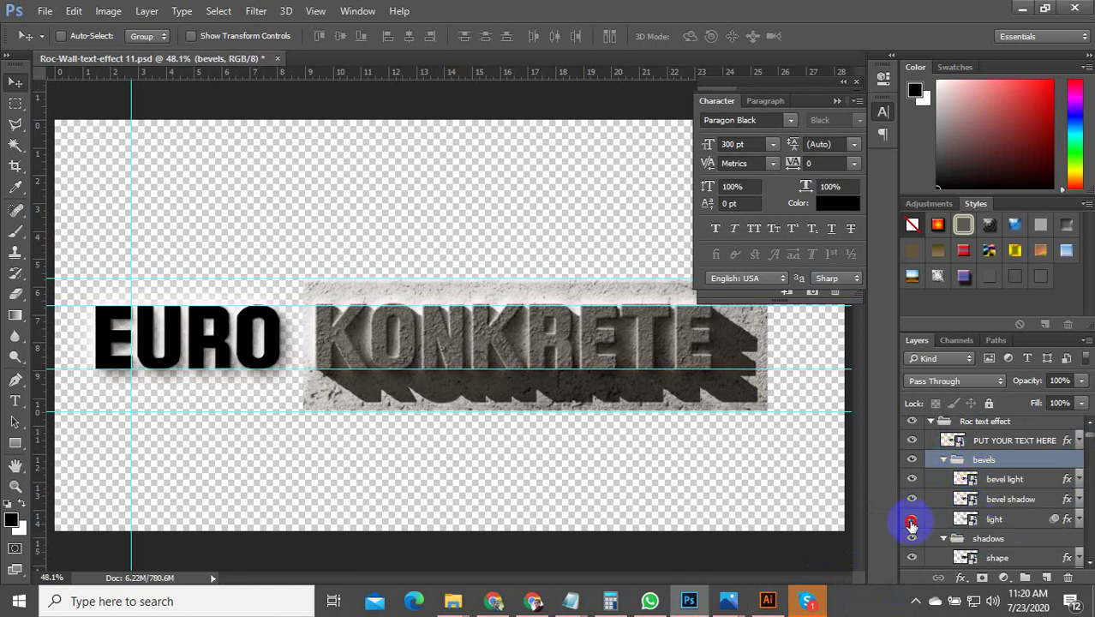
pyautogui.click(912, 520)
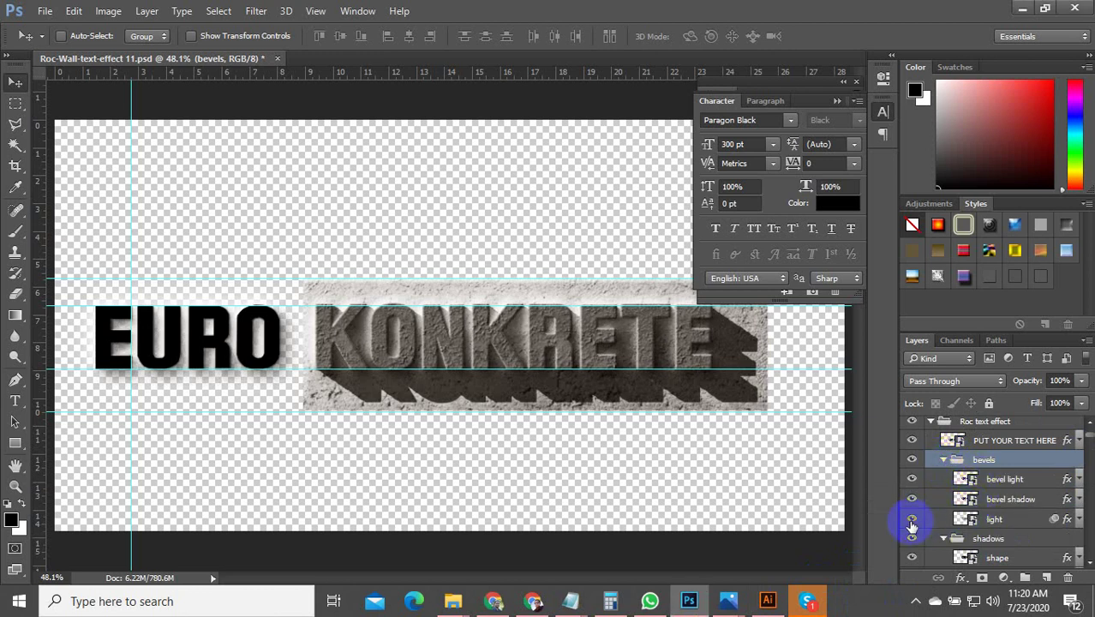
# Collapse the bevels group and compare the logo with one shape layer of the shadows group hidden and shown.
pyautogui.click(943, 460)
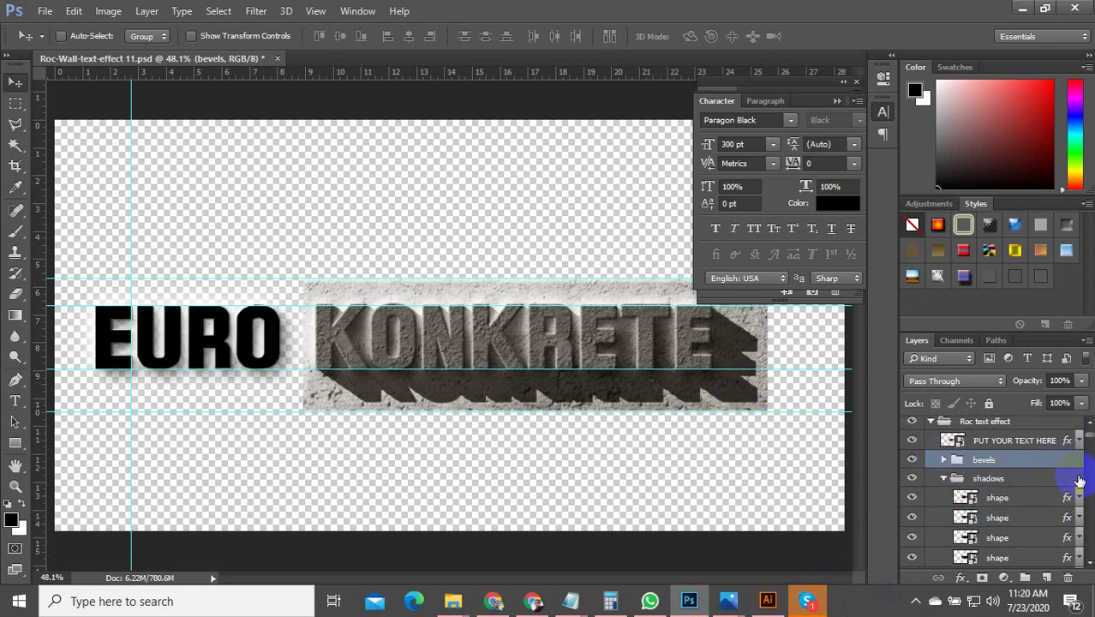
pyautogui.click(1089, 558)
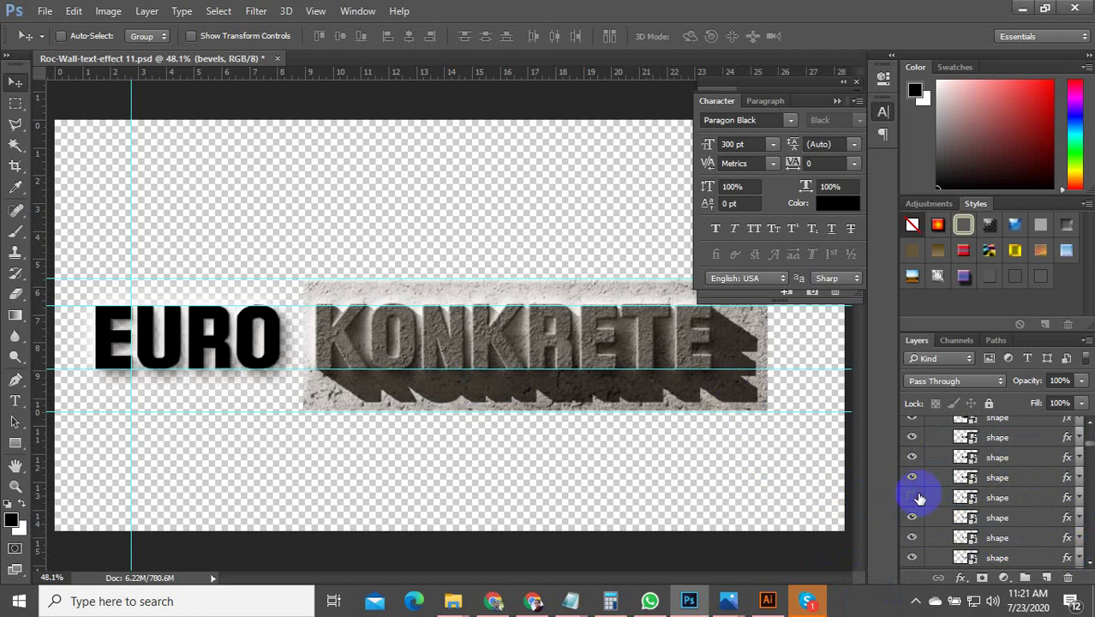
pyautogui.click(912, 497)
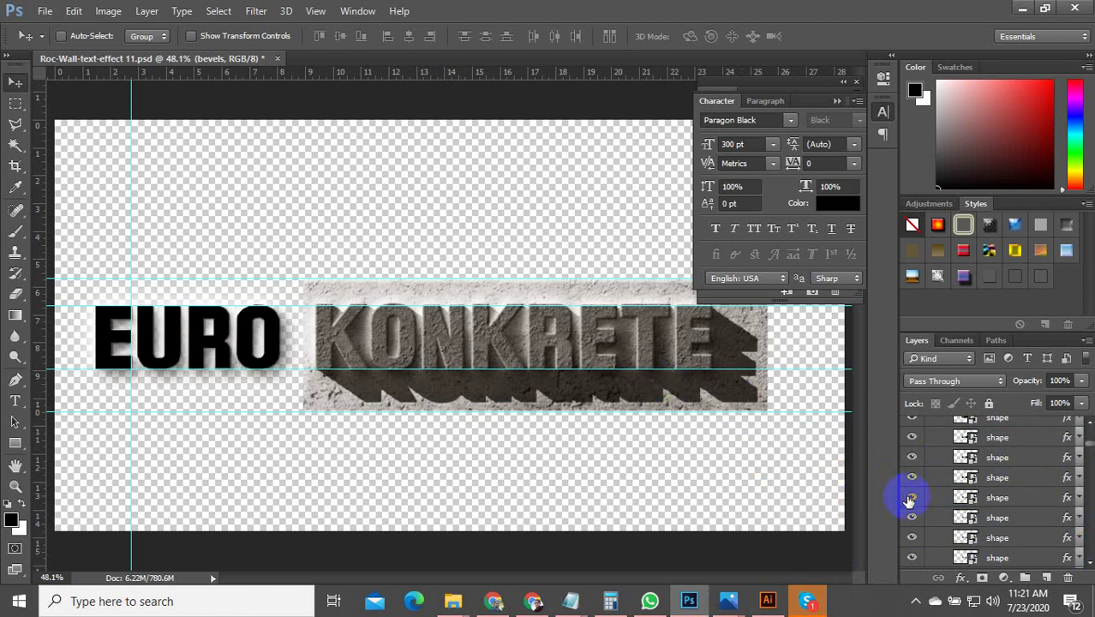
# Show the first run of hidden shape layers in the shadows group to lengthen the KONKRETE shadow.
pyautogui.click(1089, 559)
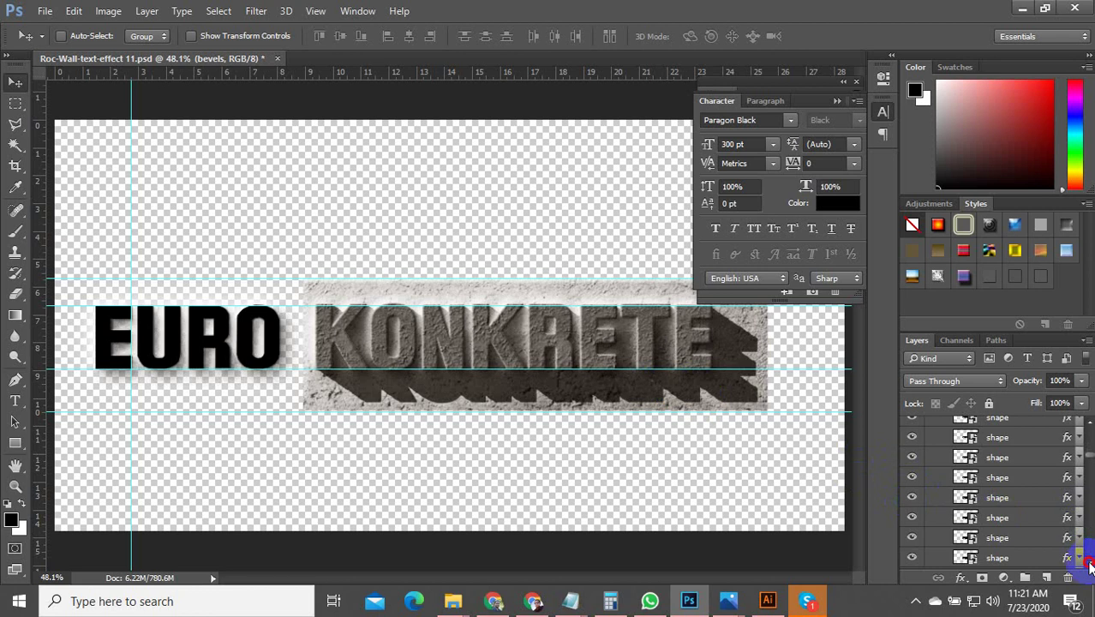
pyautogui.scroll(-4, 1089, 563)
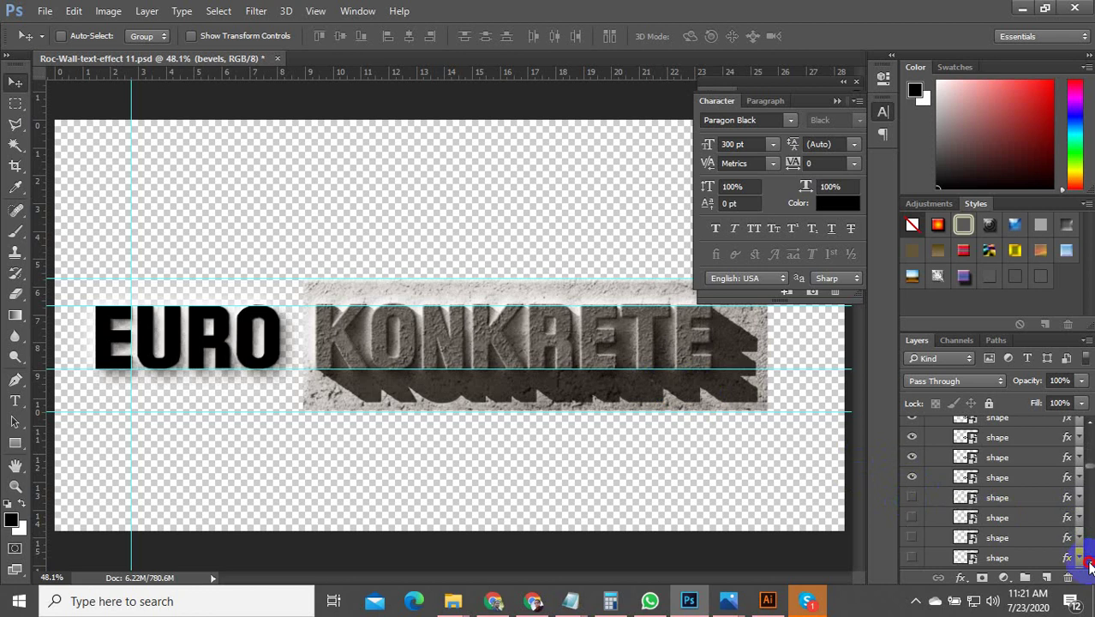
pyautogui.click(913, 479)
pyautogui.click(913, 498)
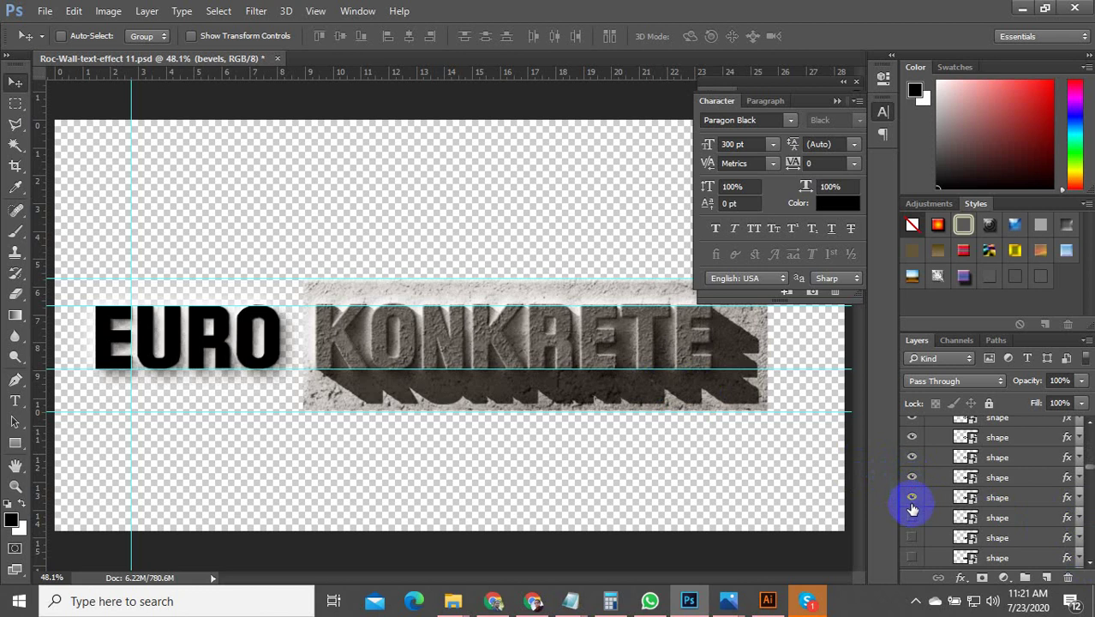
pyautogui.click(912, 517)
pyautogui.click(913, 538)
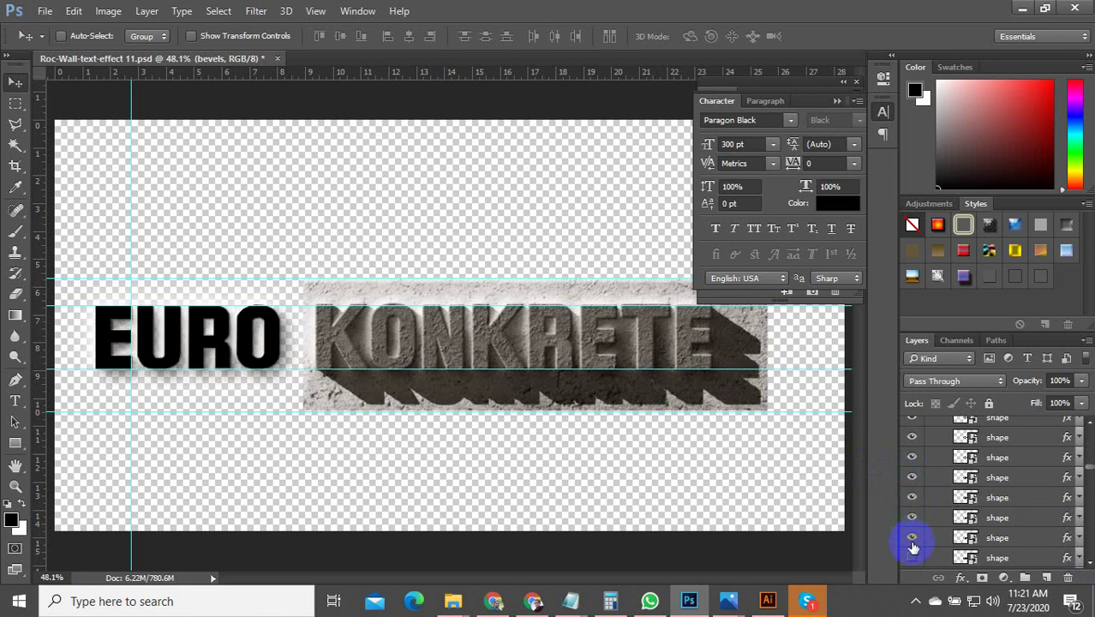
pyautogui.click(912, 558)
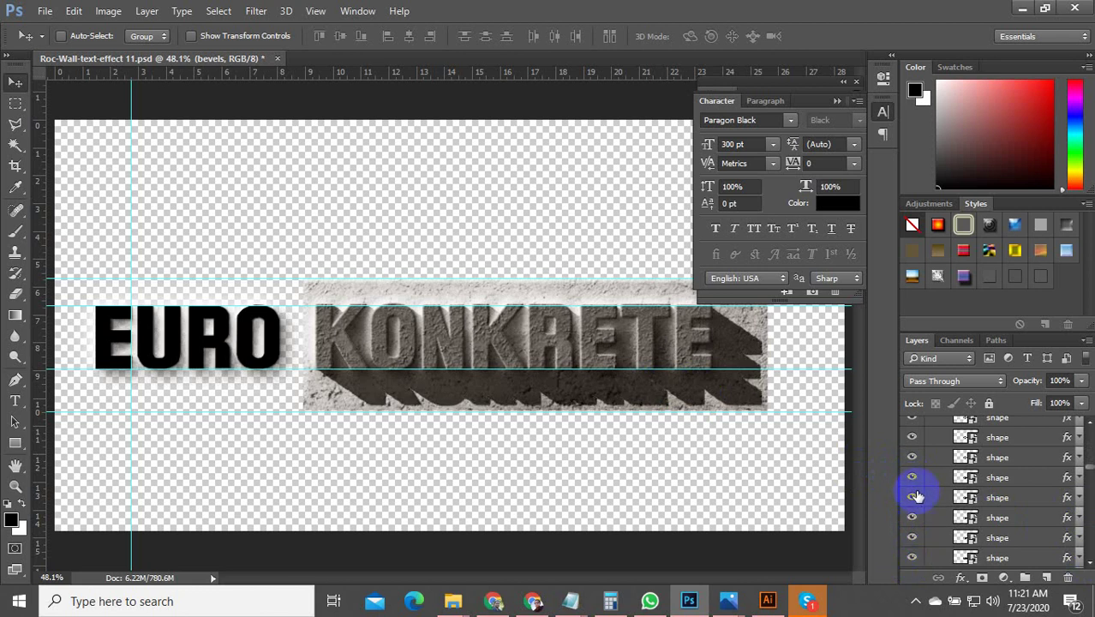
# Show the next hidden shape layers further down the shadows group, extending the KONKRETE shadow to the edge of the concrete slab.
pyautogui.moveTo(918, 492); pyautogui.dragTo(1088, 561)
pyautogui.click(912, 457)
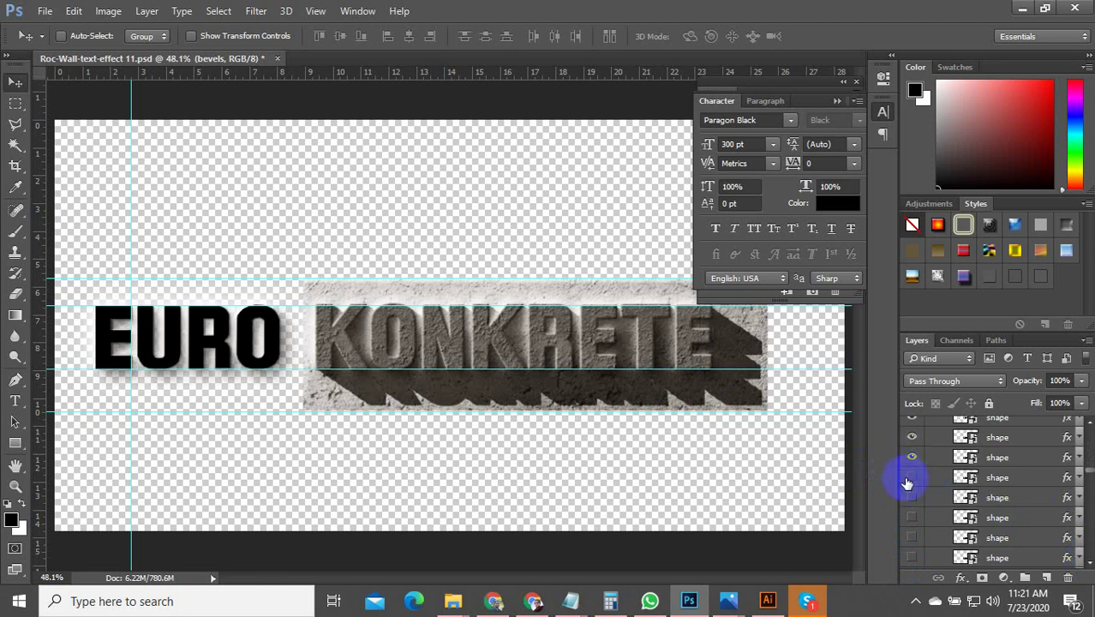
pyautogui.click(912, 477)
pyautogui.click(912, 497)
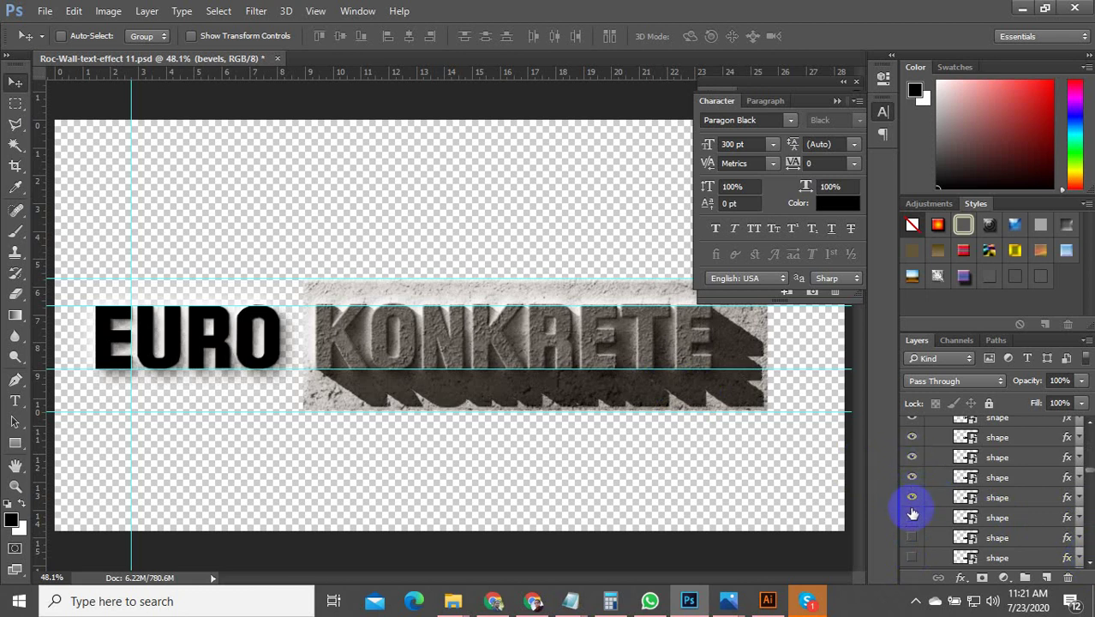
pyautogui.click(911, 518)
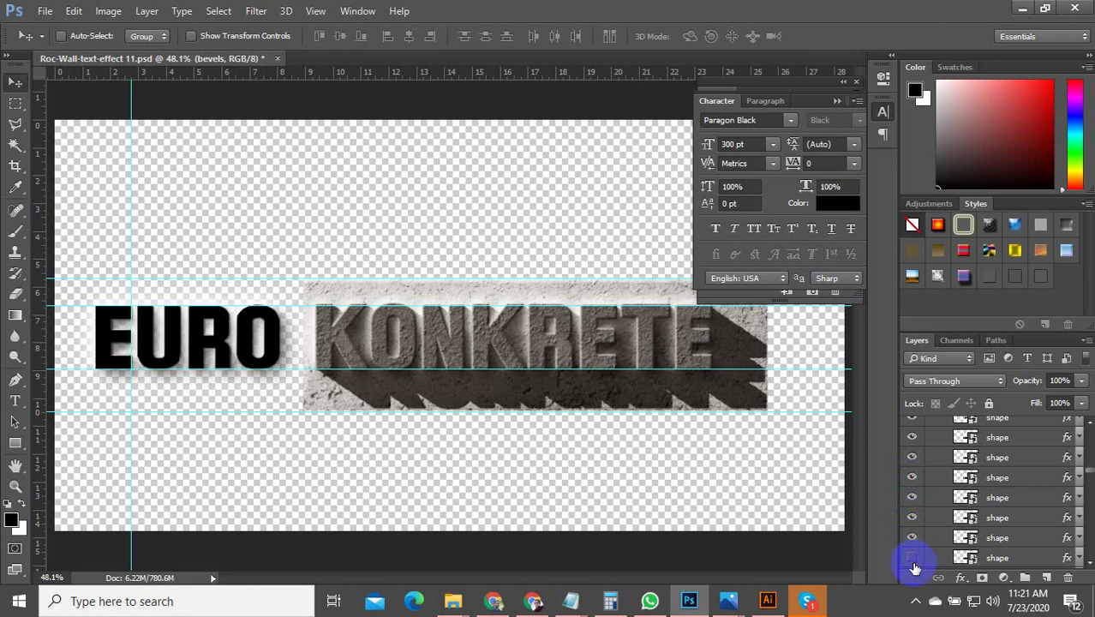
pyautogui.click(912, 559)
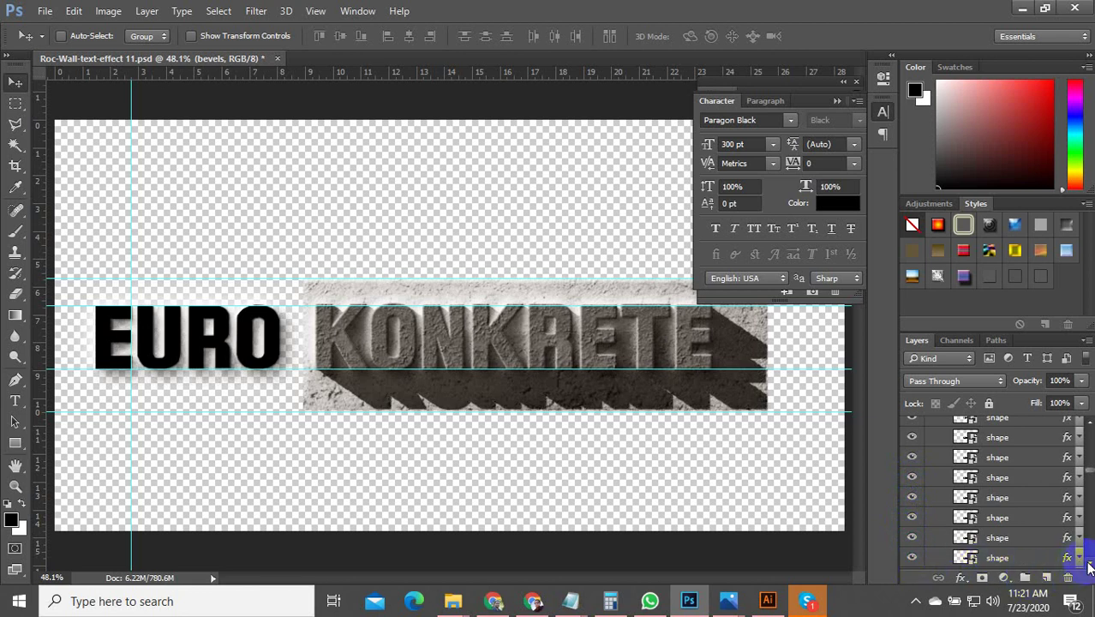
pyautogui.moveTo(912, 538); pyautogui.dragTo(912, 518)
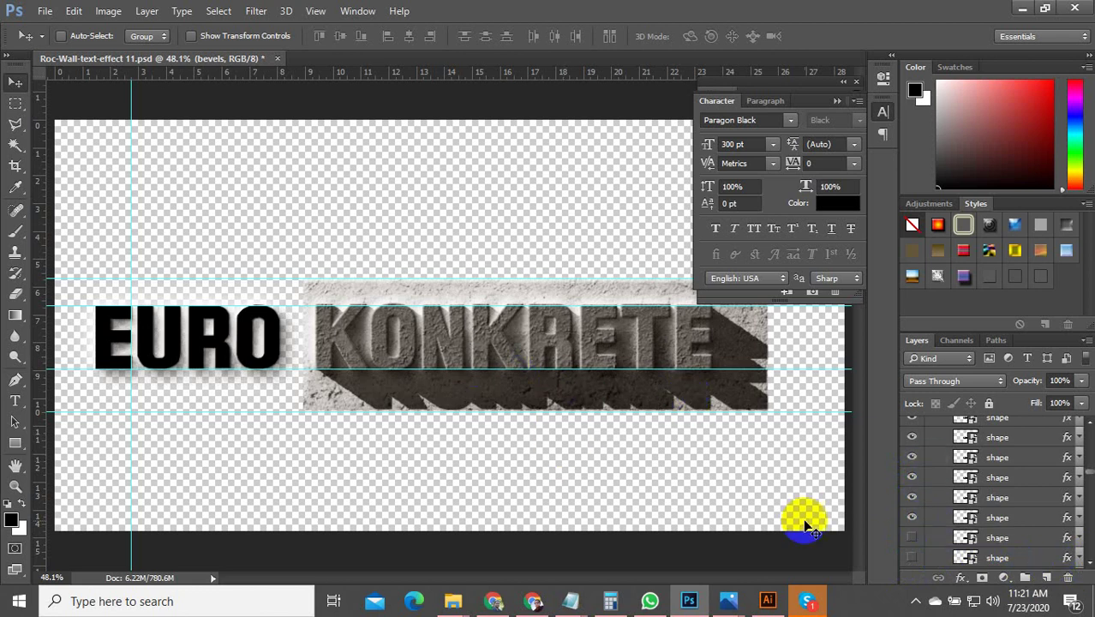
pyautogui.click(570, 419)
pyautogui.moveTo(574, 420)
pyautogui.mouseDown()
pyautogui.moveTo(452, 387)
pyautogui.moveTo(599, 383)
pyautogui.moveTo(810, 429)
pyautogui.mouseUp()
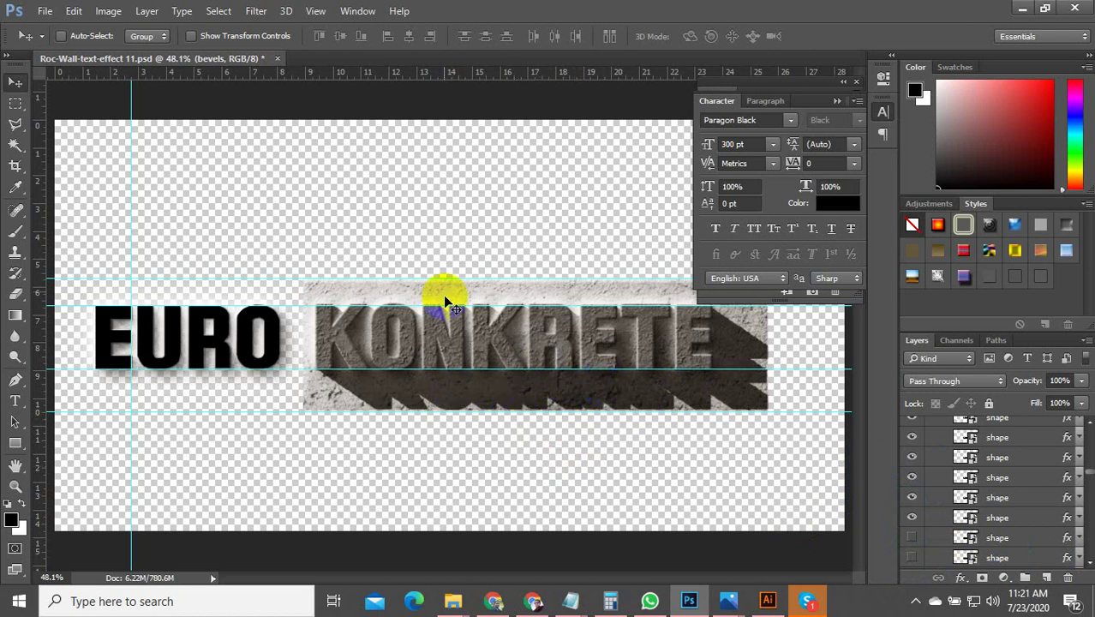
pyautogui.click(503, 342)
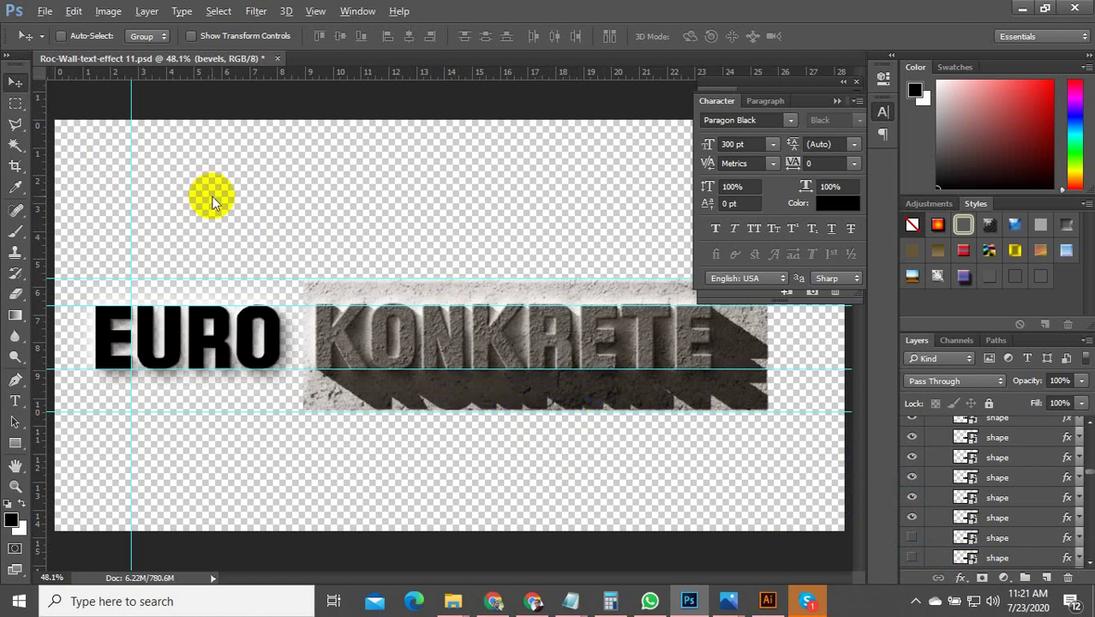
# Export the logo with Save for Web as a JPEG named EURO-15 in the WHATSAPP folder.
pyautogui.hotkey('ctrl', 'alt', 'shift', 's')
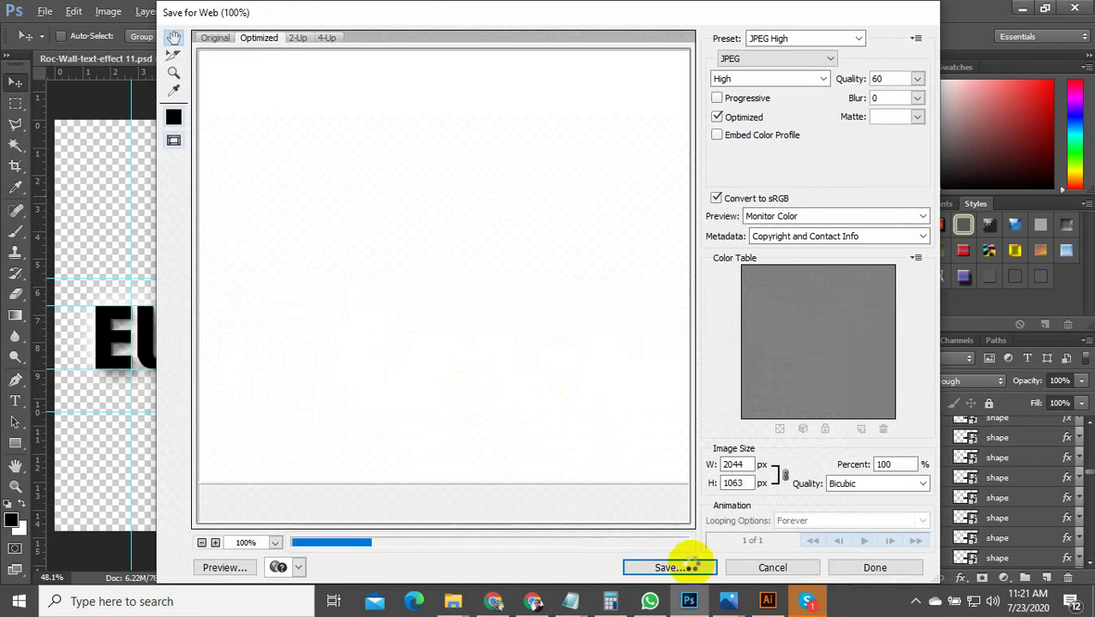
pyautogui.click(672, 568)
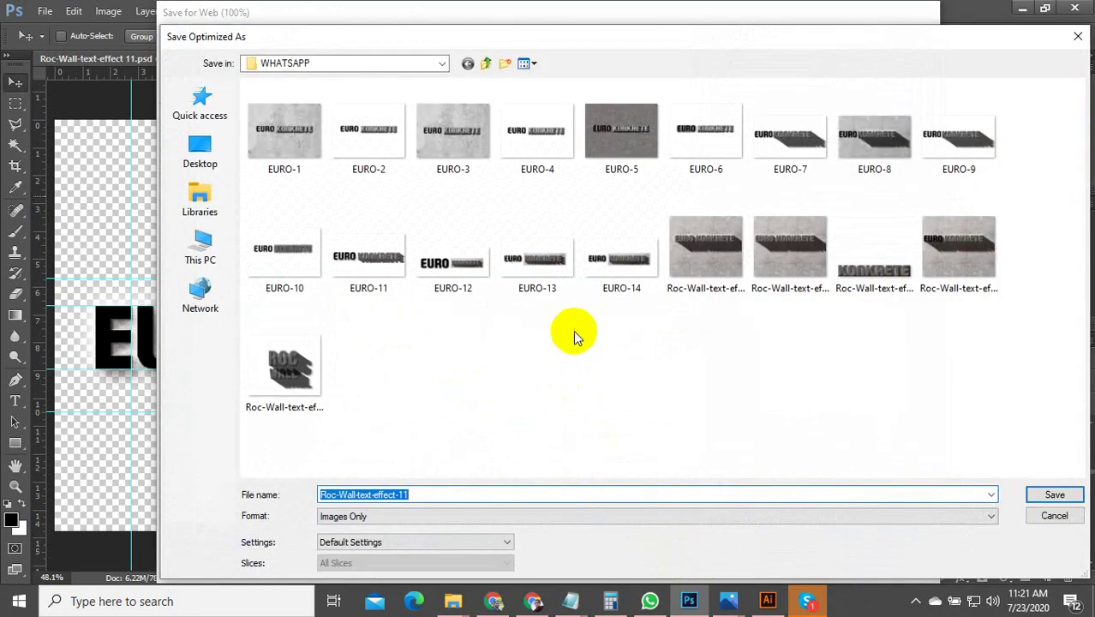
pyautogui.click(594, 276)
pyautogui.rightClick(600, 276)
pyautogui.click(455, 385)
pyautogui.doubleClick(401, 490)
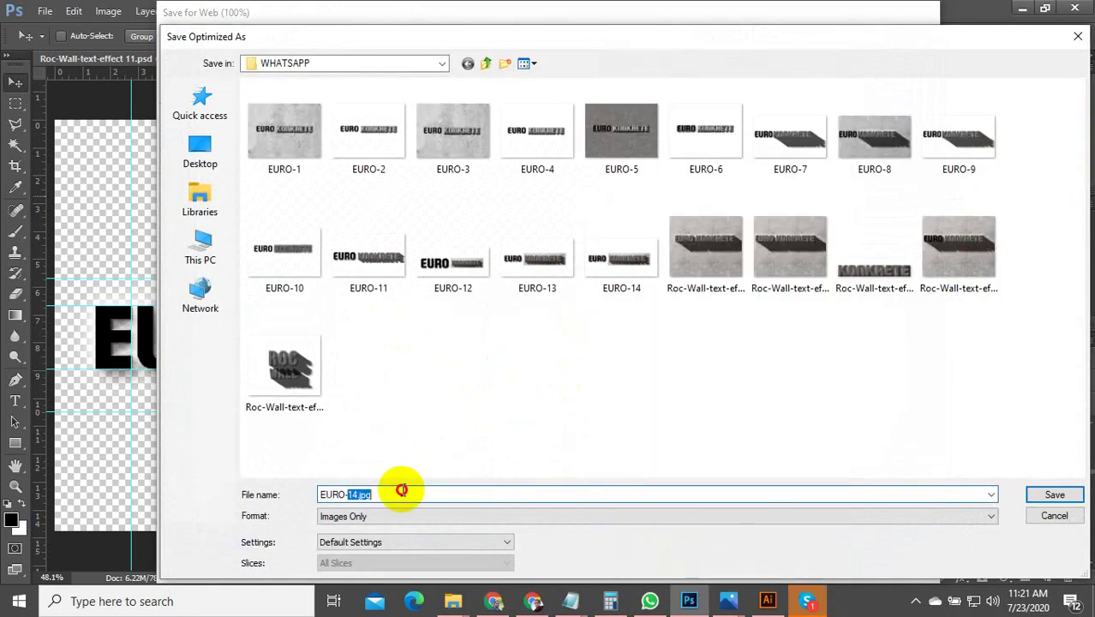
pyautogui.write('15')
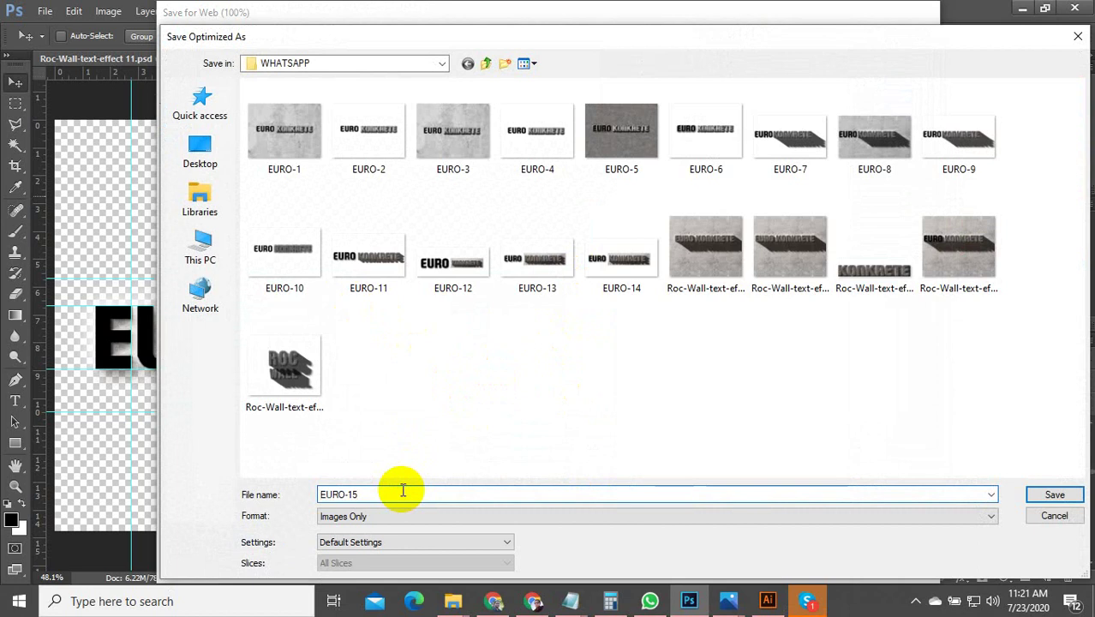
pyautogui.click(1063, 495)
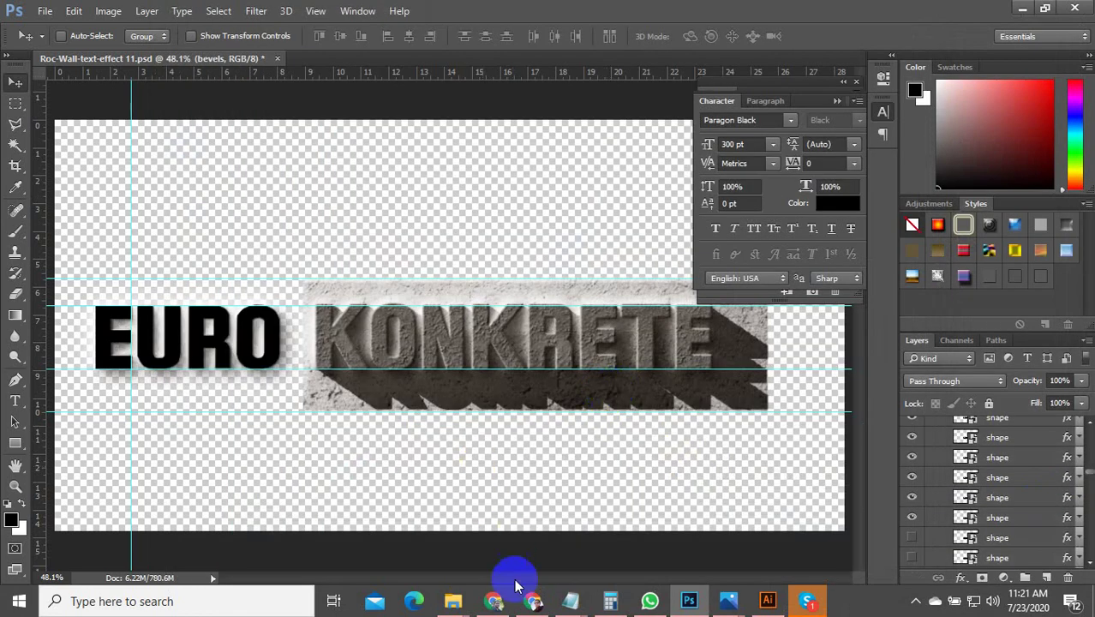
# Switch to WhatsApp and send the EURO-15 image to the client in the open chat, followed by the message "more depth".
pyautogui.click(639, 603)
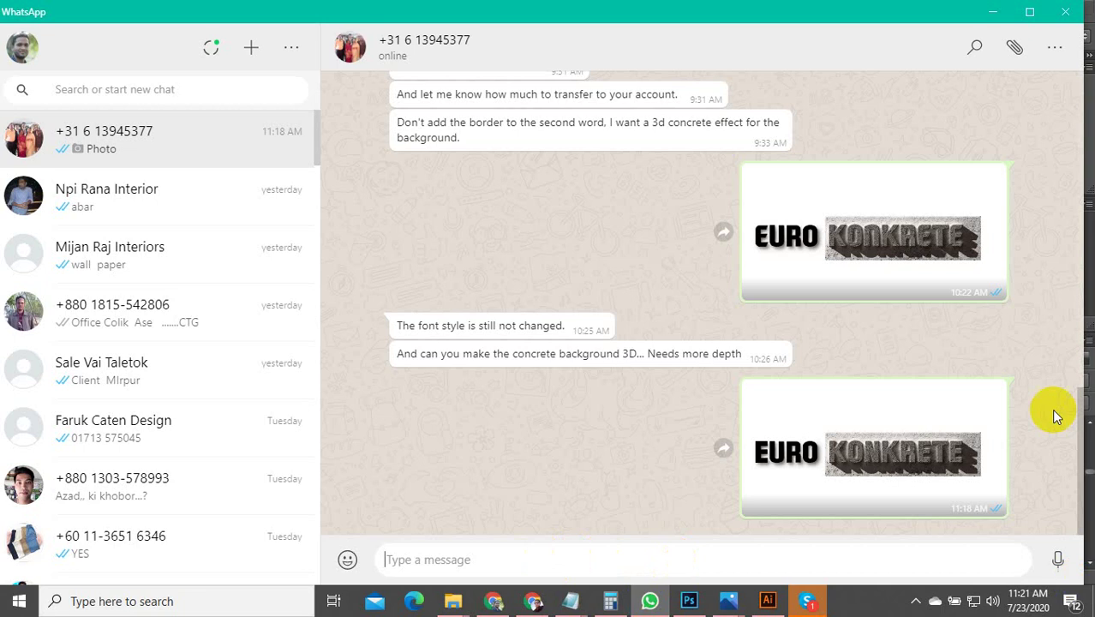
pyautogui.click(1013, 44)
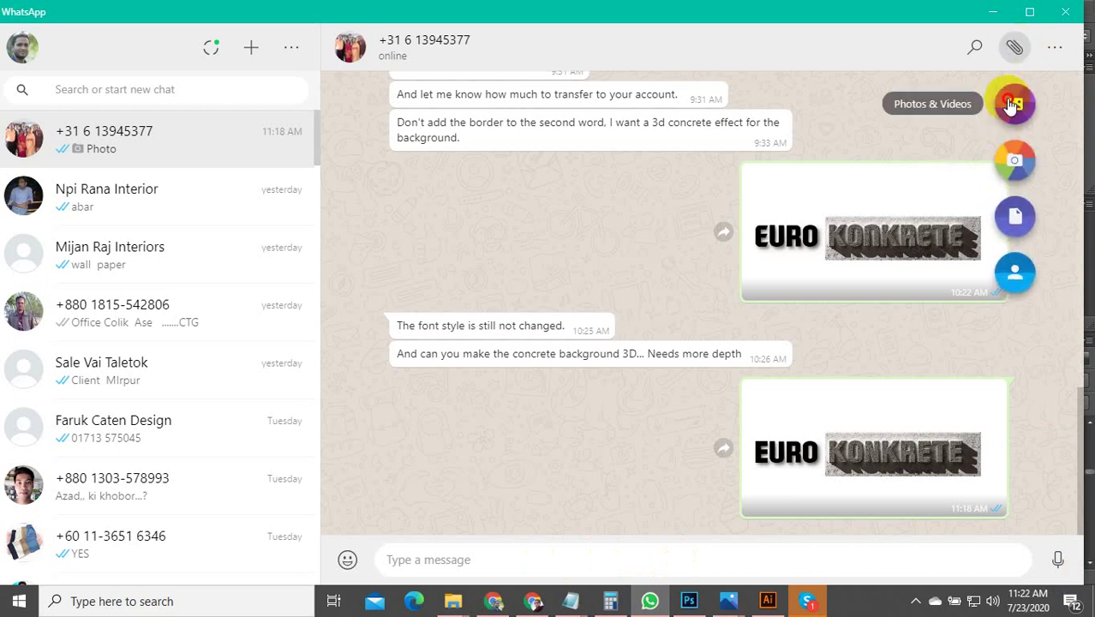
pyautogui.click(996, 112)
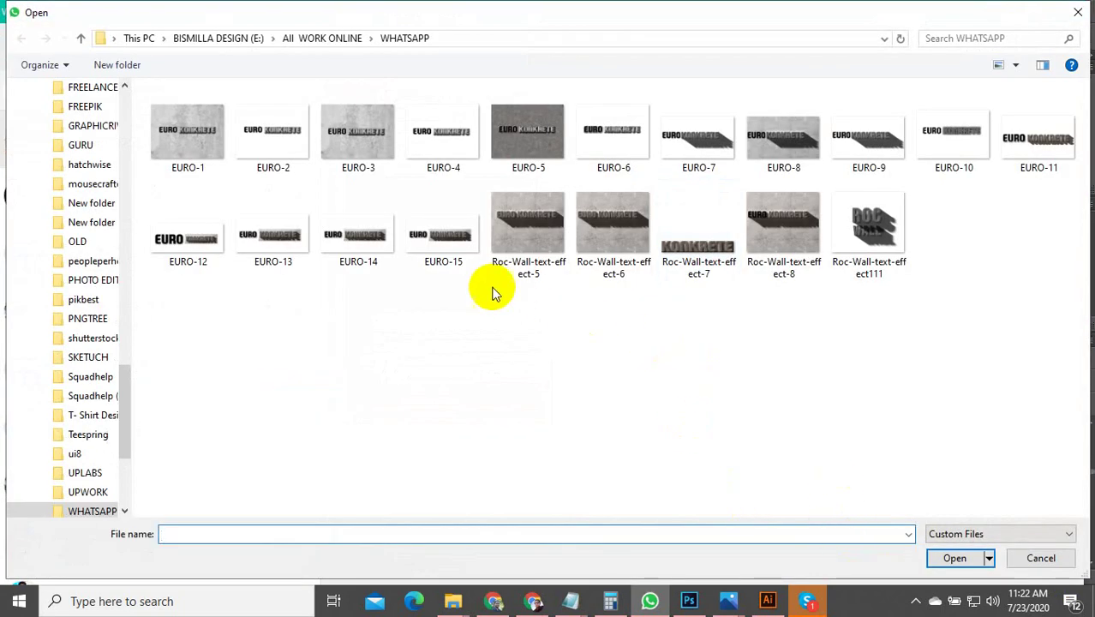
pyautogui.press('Escape')
pyautogui.hotkey('ctrl', 'v')
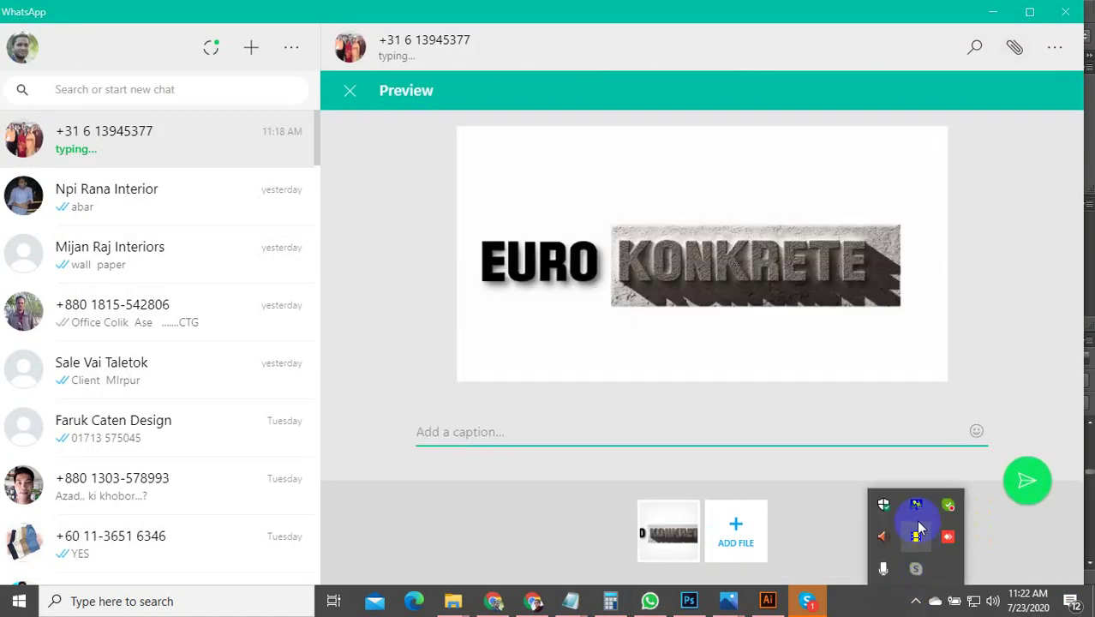
pyautogui.press('Return')
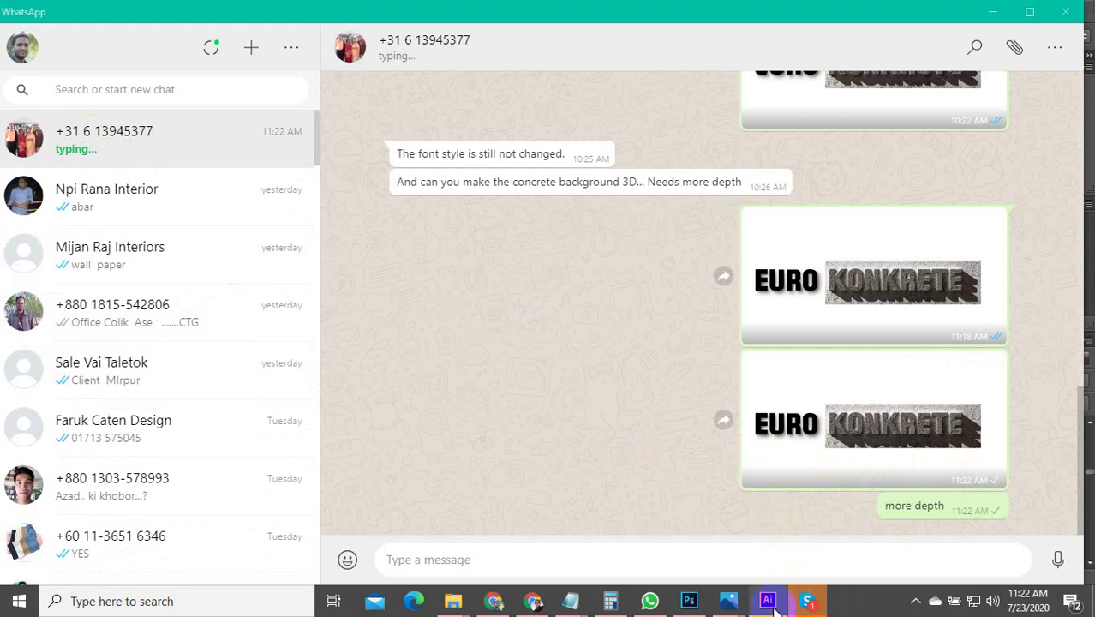
# Switch back to Photoshop and hide the lower run of visible shape layers in the shadows group to shorten the KONKRETE shadow.
pyautogui.click(703, 607)
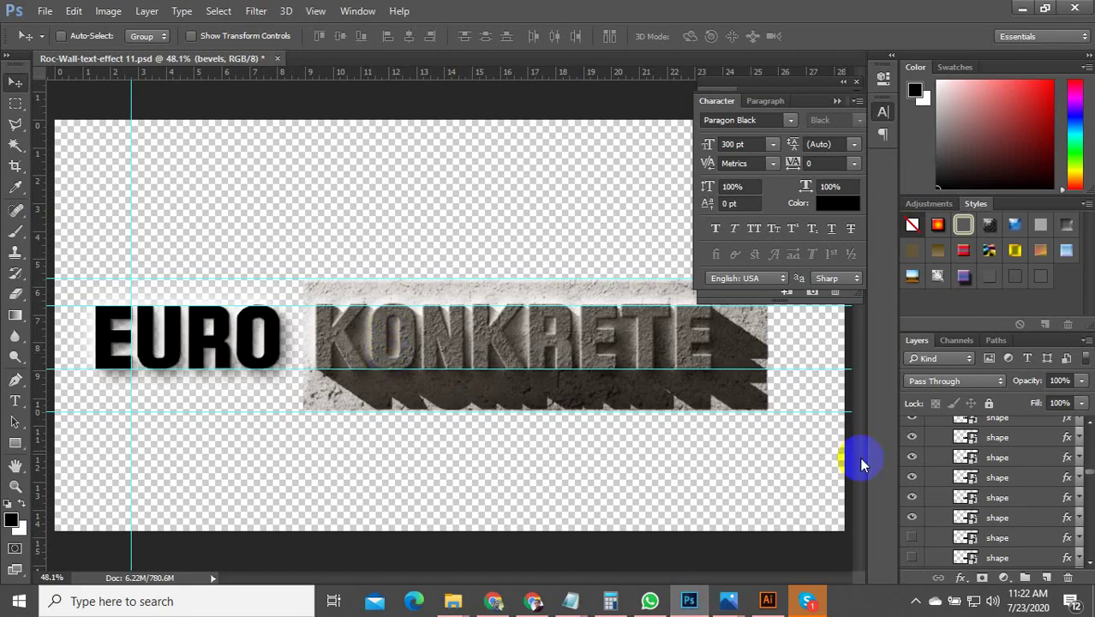
pyautogui.click(788, 460)
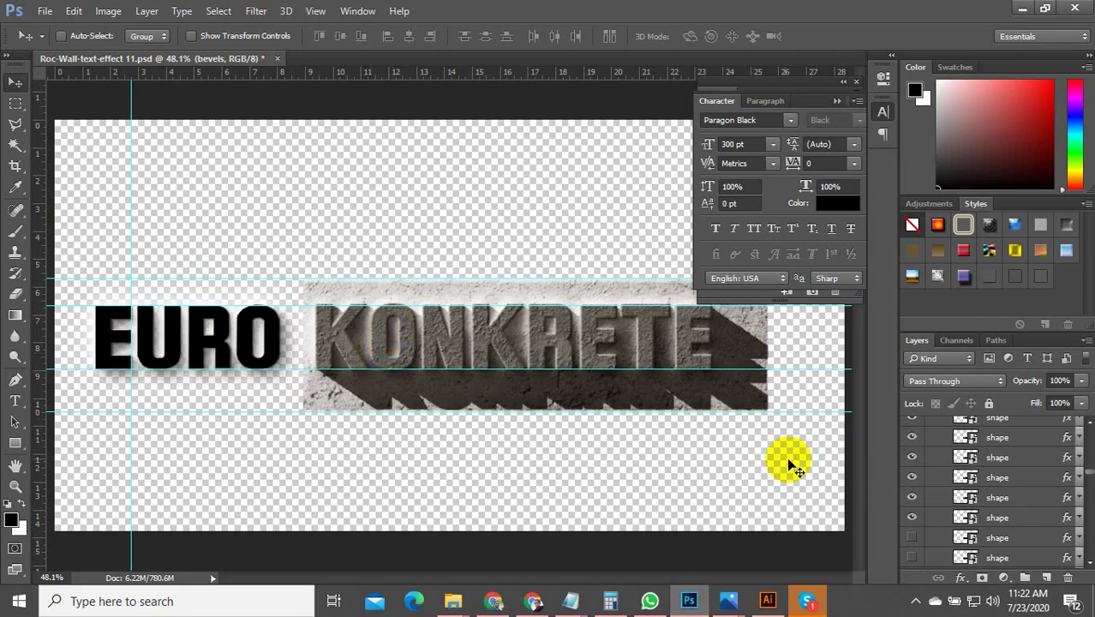
pyautogui.click(913, 497)
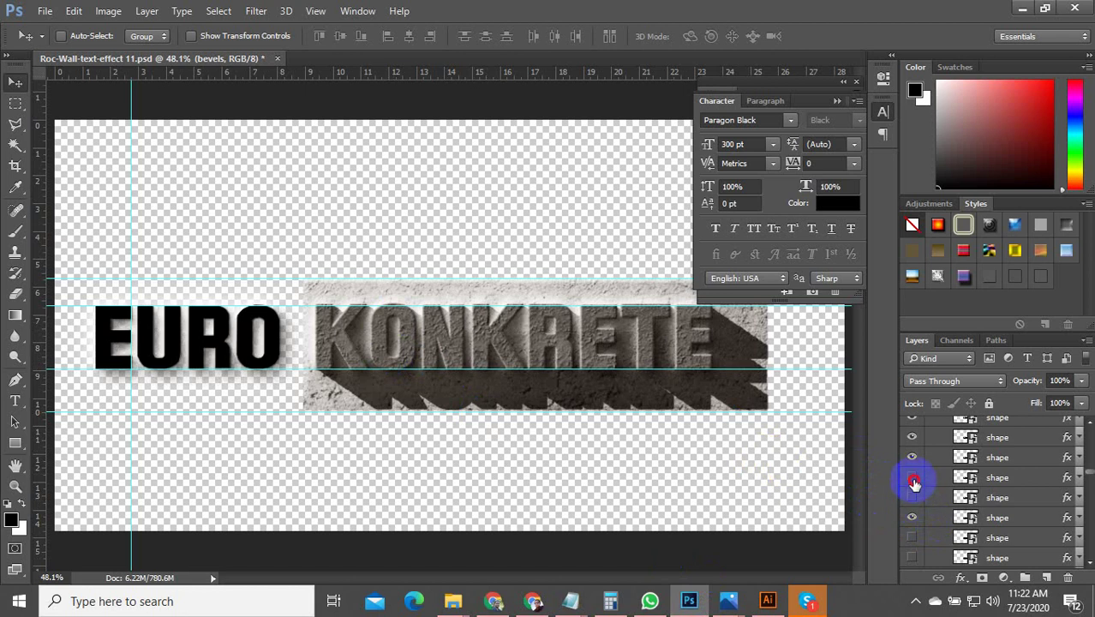
pyautogui.click(912, 477)
pyautogui.moveTo(911, 461); pyautogui.dragTo(911, 417)
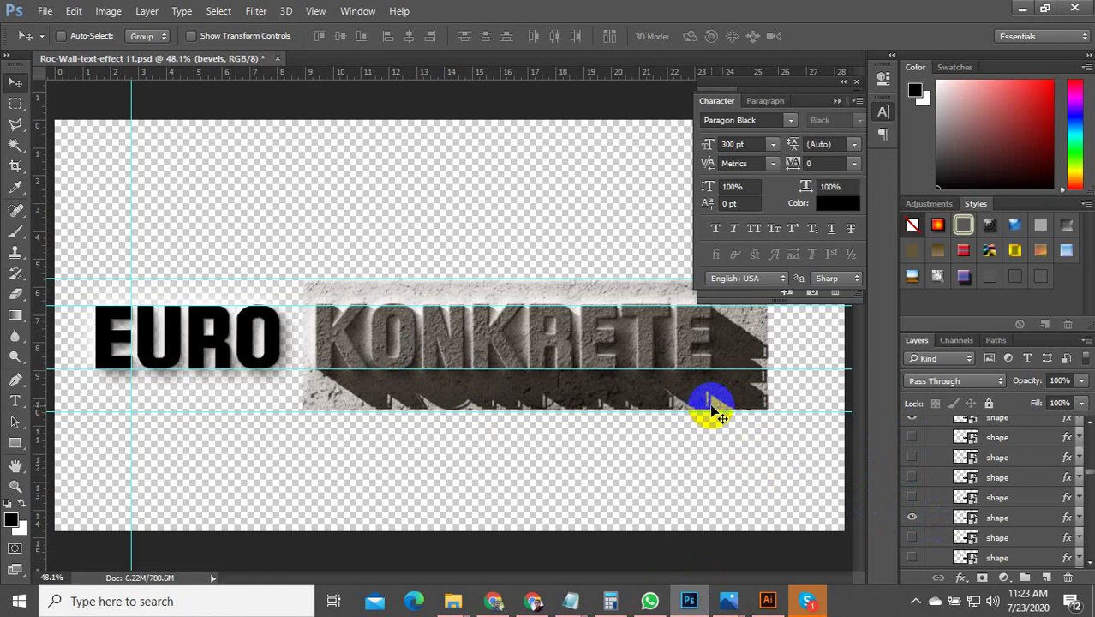
pyautogui.click(911, 428)
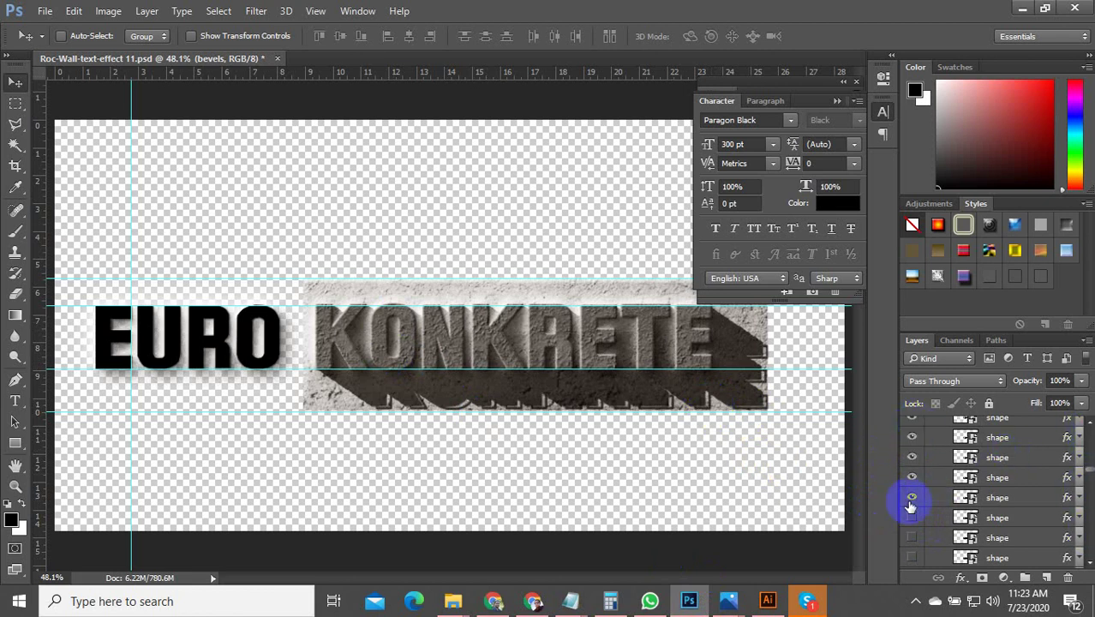
pyautogui.moveTo(910, 501); pyautogui.dragTo(912, 417)
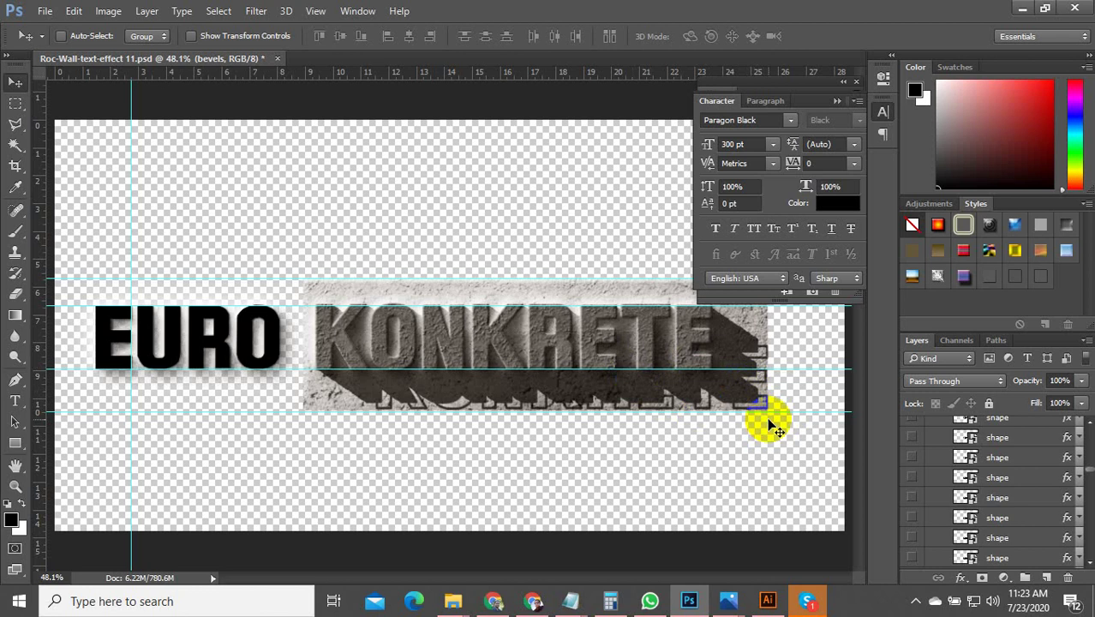
pyautogui.click(694, 387)
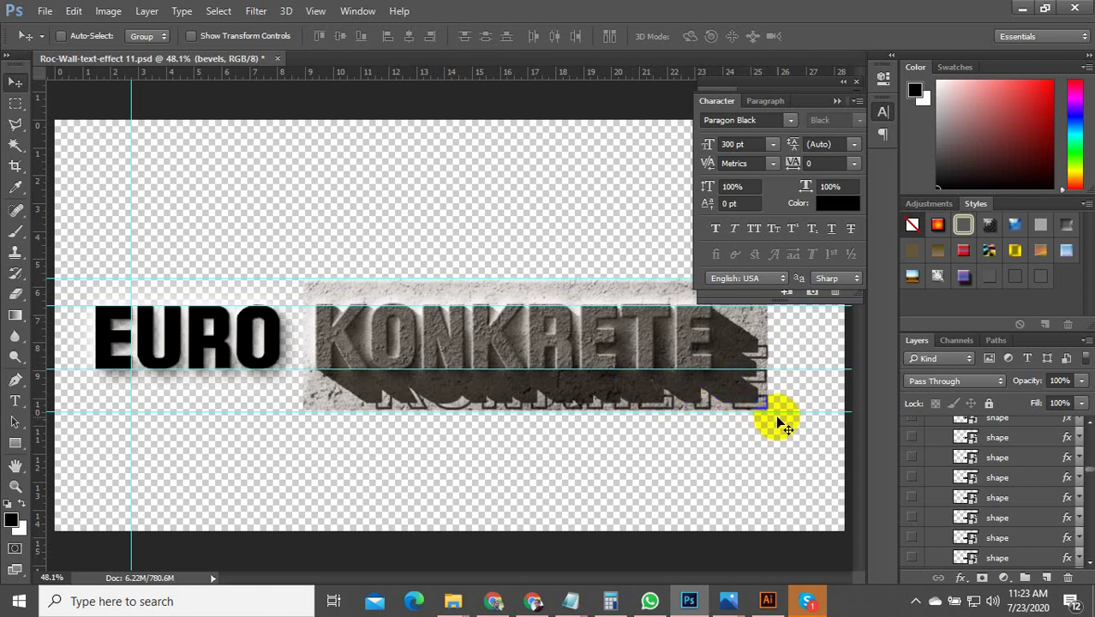
pyautogui.click(916, 480)
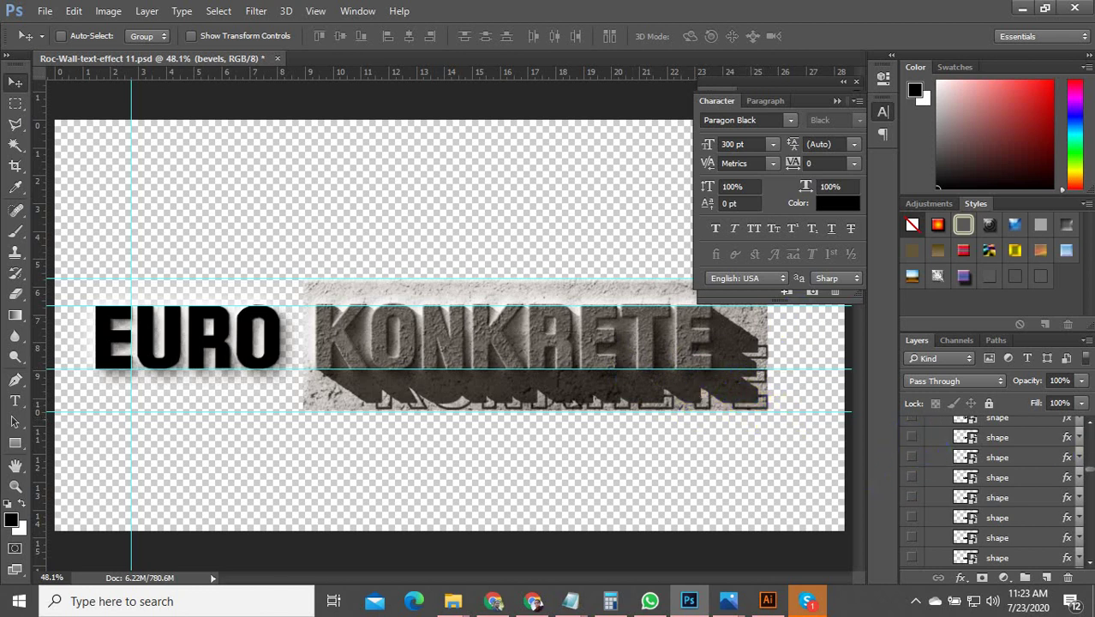
# Show the hidden lower shape layers in the shadows group to extend the KONKRETE shadow to the slab's edge, and collapse the group.
pyautogui.click(912, 437)
pyautogui.click(912, 456)
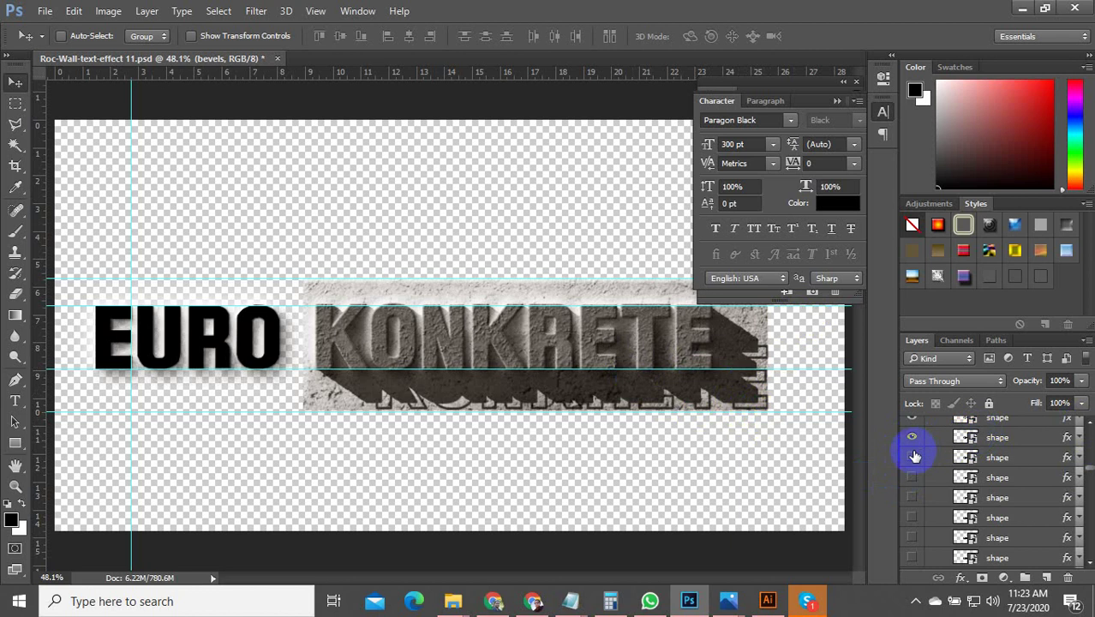
pyautogui.click(911, 477)
pyautogui.click(911, 497)
pyautogui.click(912, 518)
pyautogui.click(911, 538)
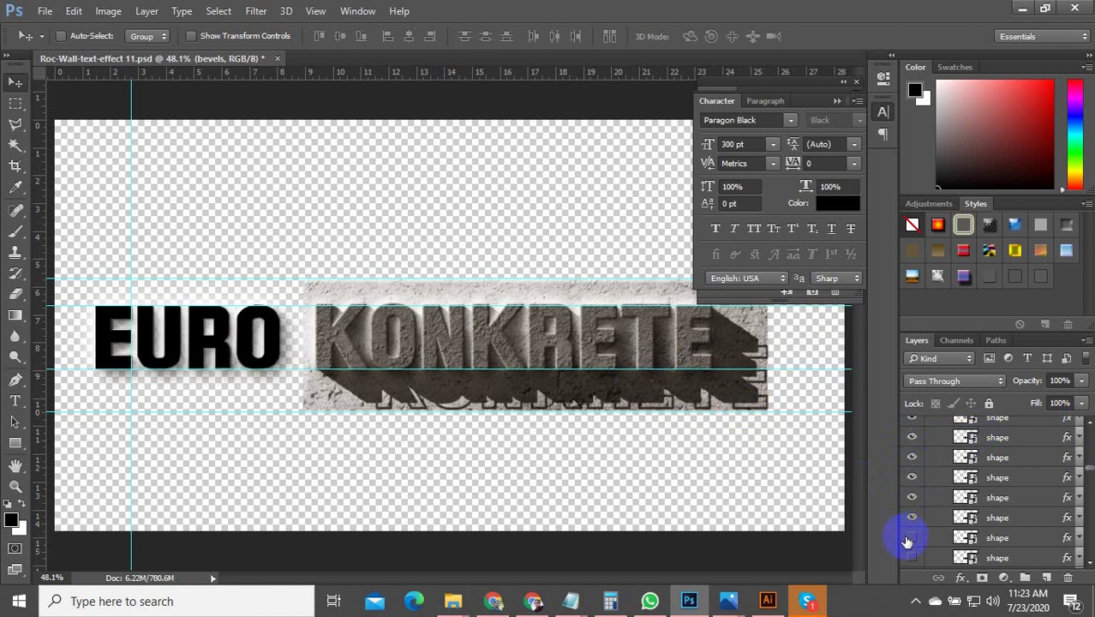
pyautogui.click(912, 558)
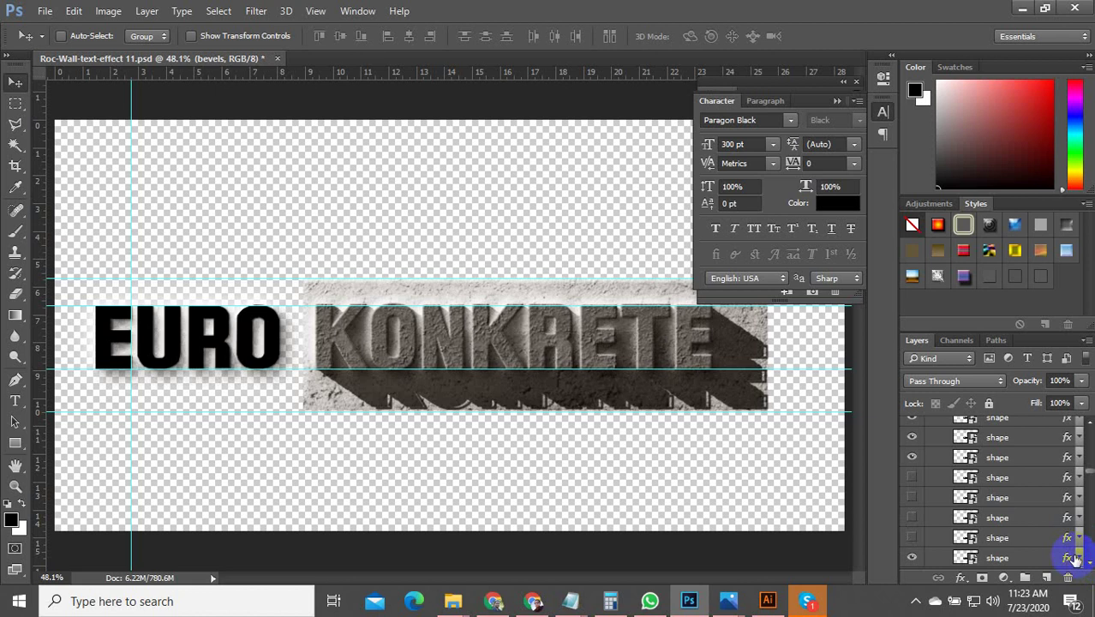
pyautogui.moveTo(911, 498); pyautogui.dragTo(910, 534)
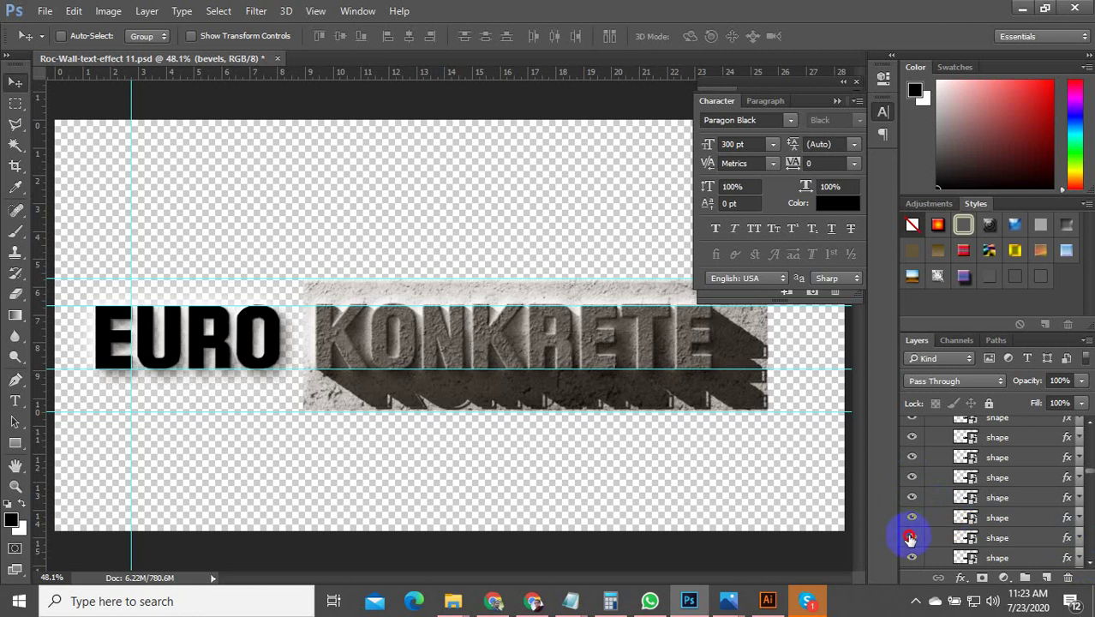
pyautogui.moveTo(561, 411); pyautogui.dragTo(998, 484)
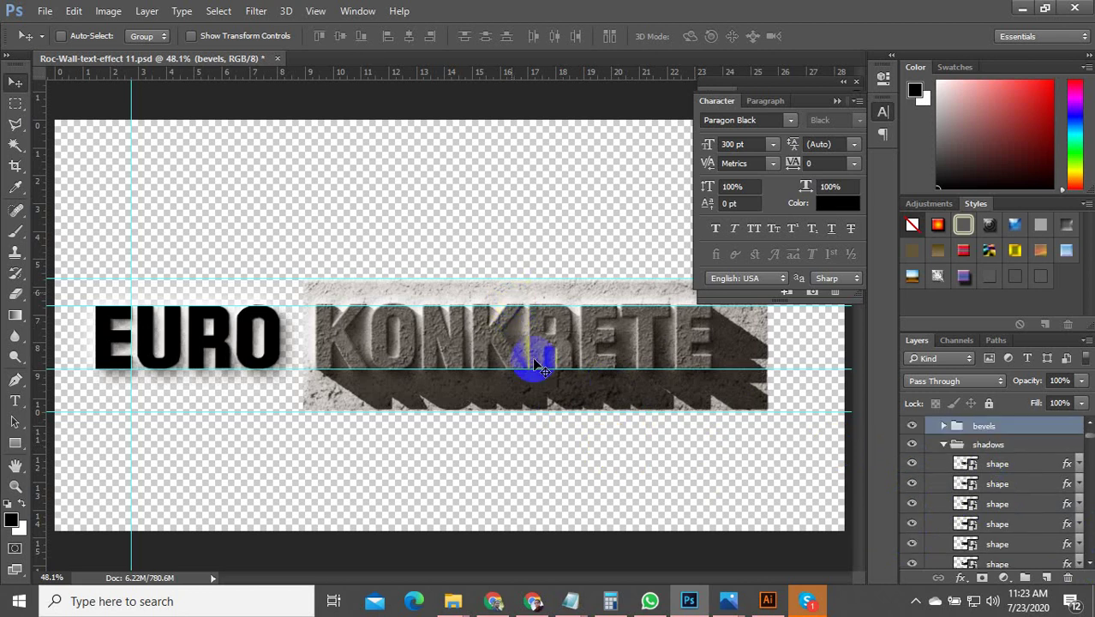
pyautogui.click(943, 444)
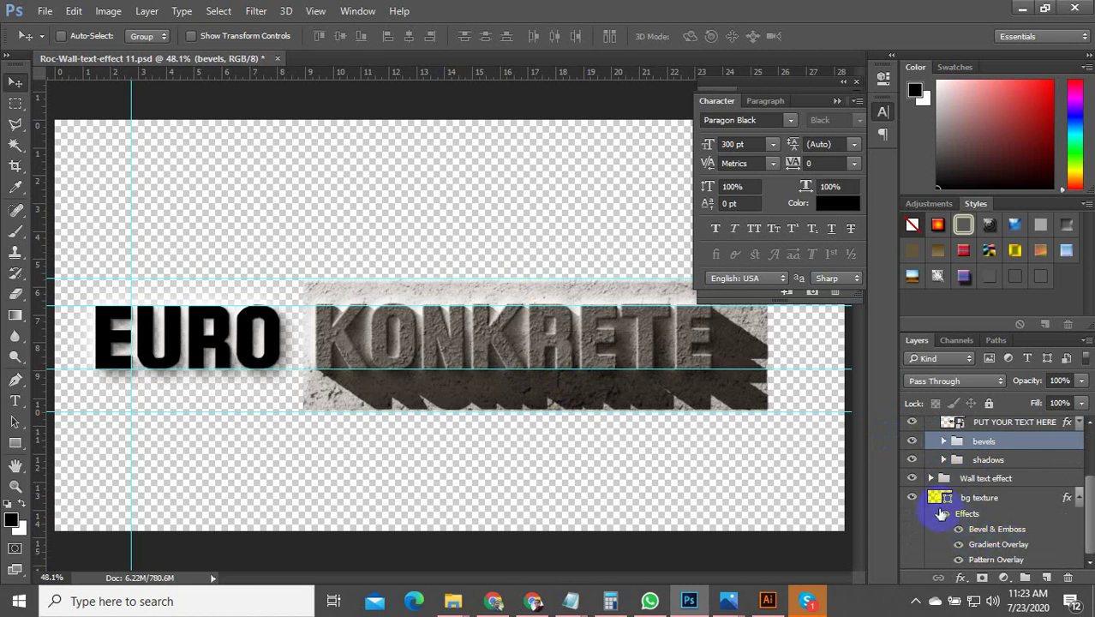
# Toggle the visibility of the bg texture layer and of its effects off and on to examine what each contributes to the logo.
pyautogui.click(913, 498)
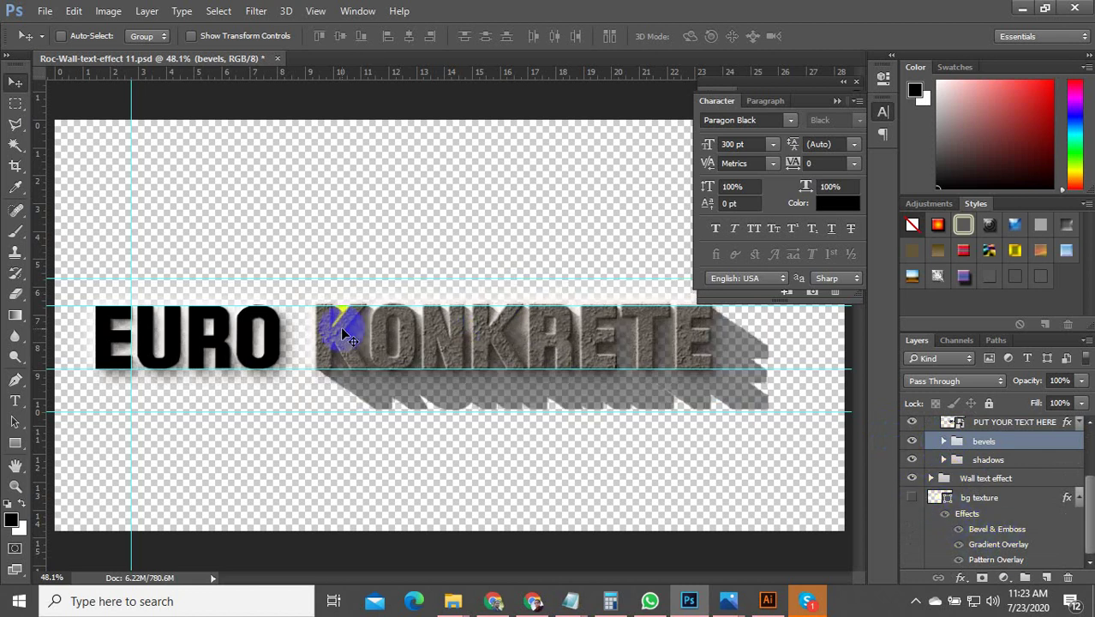
pyautogui.click(912, 500)
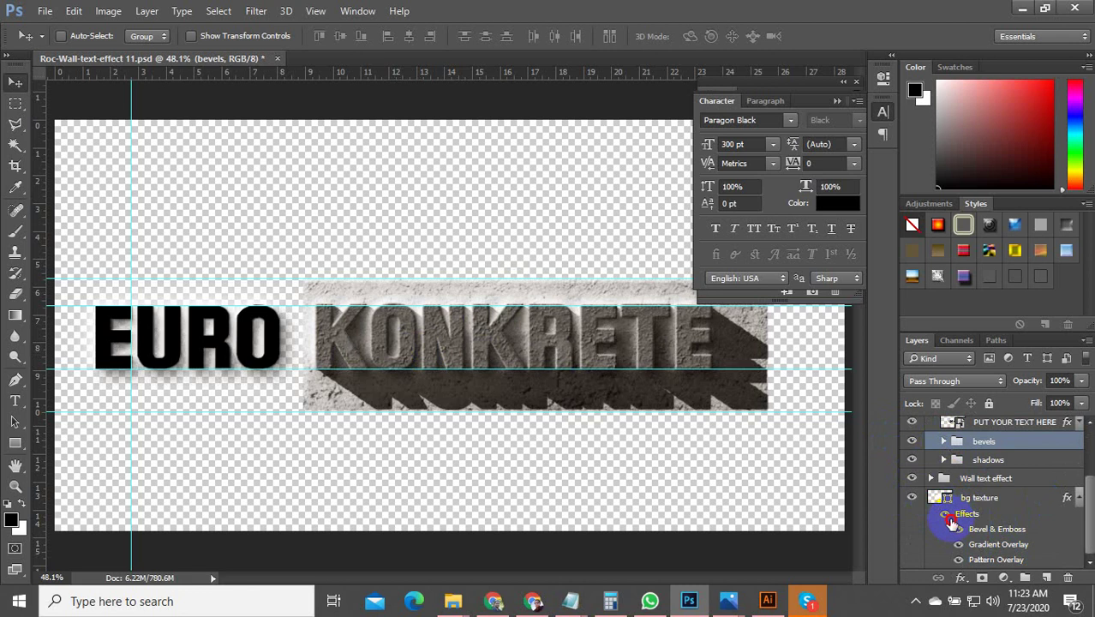
pyautogui.click(951, 518)
pyautogui.click(944, 516)
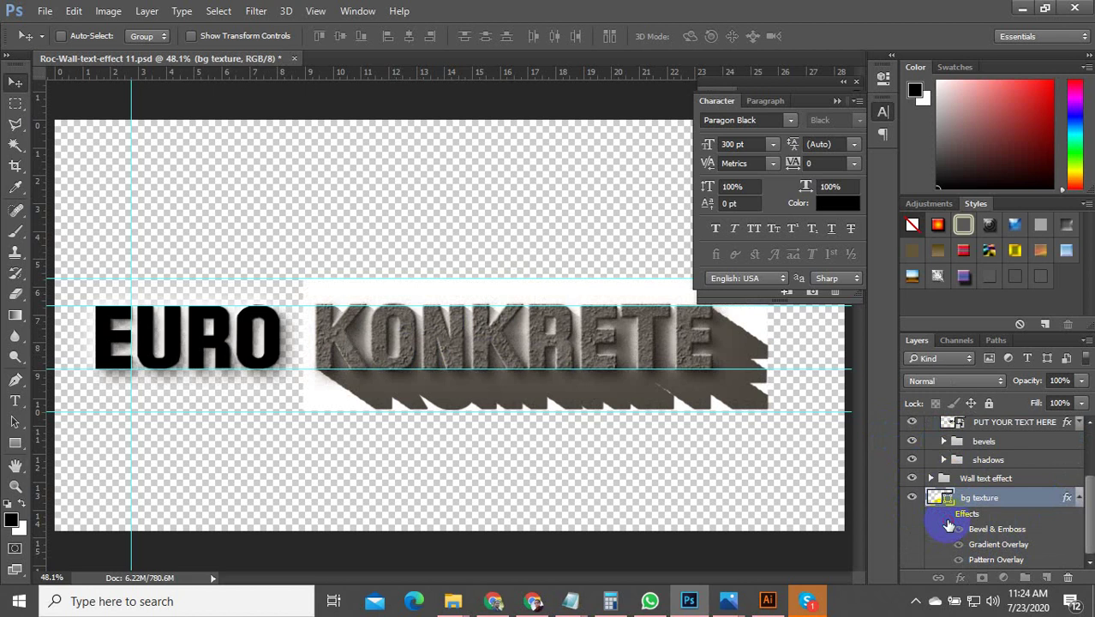
pyautogui.click(941, 517)
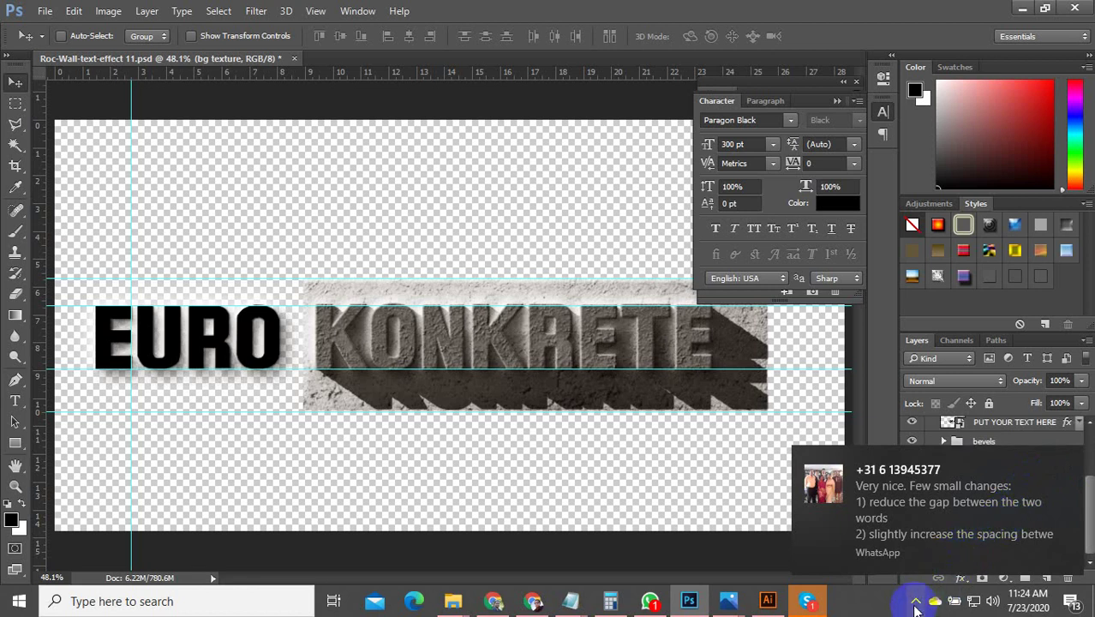
# Dismiss the message notification and switch to WhatsApp to read the client's new feedback on the logo.
pyautogui.click(1061, 456)
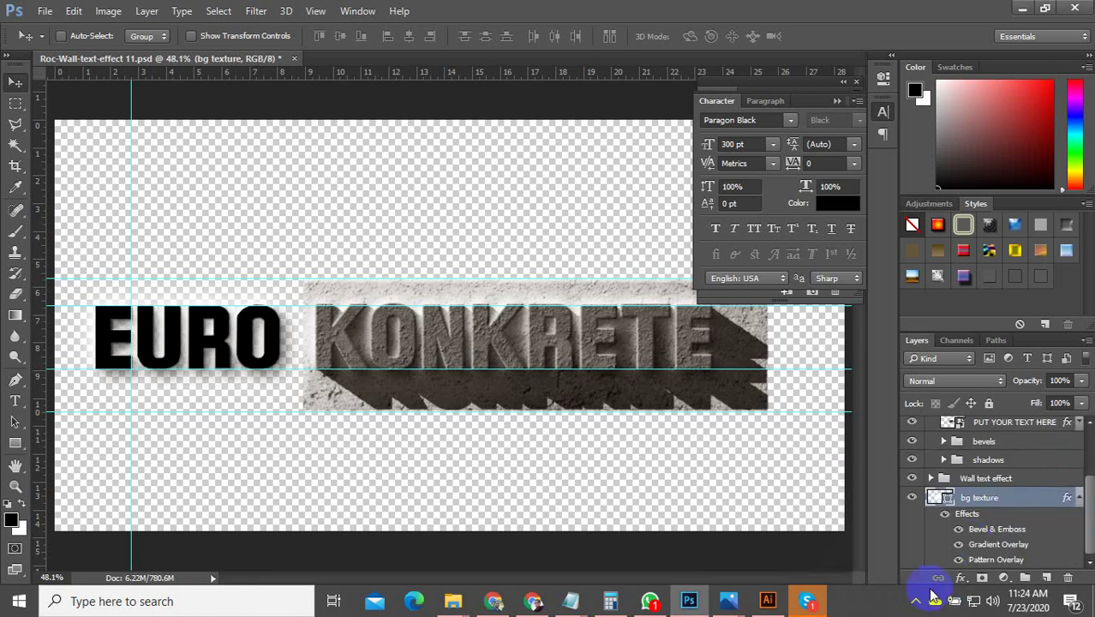
pyautogui.click(915, 600)
pyautogui.click(917, 539)
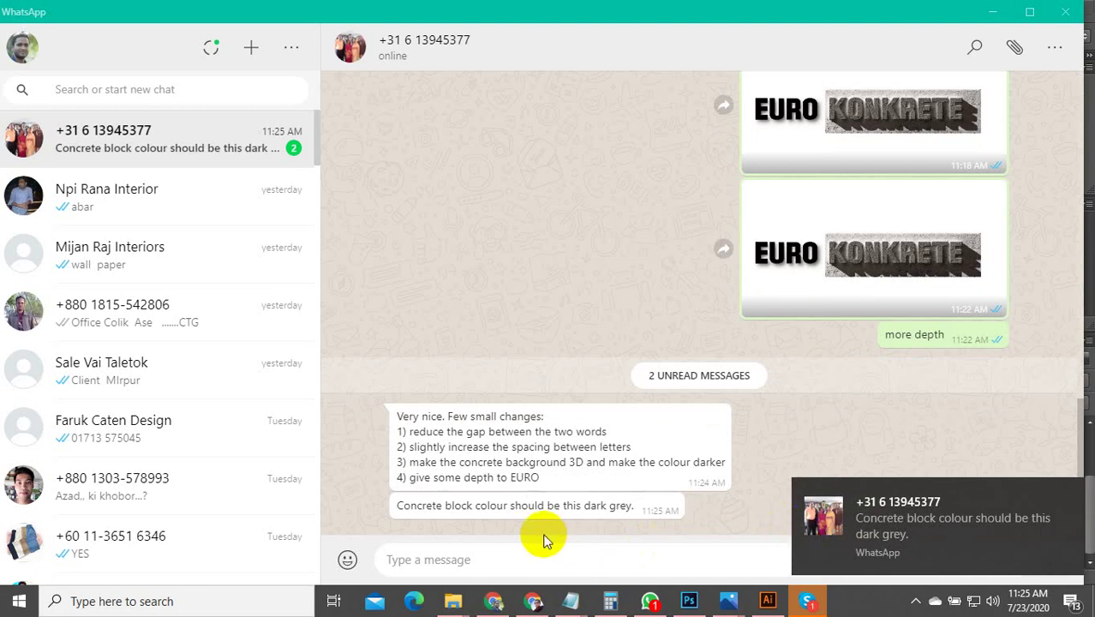
pyautogui.click(925, 517)
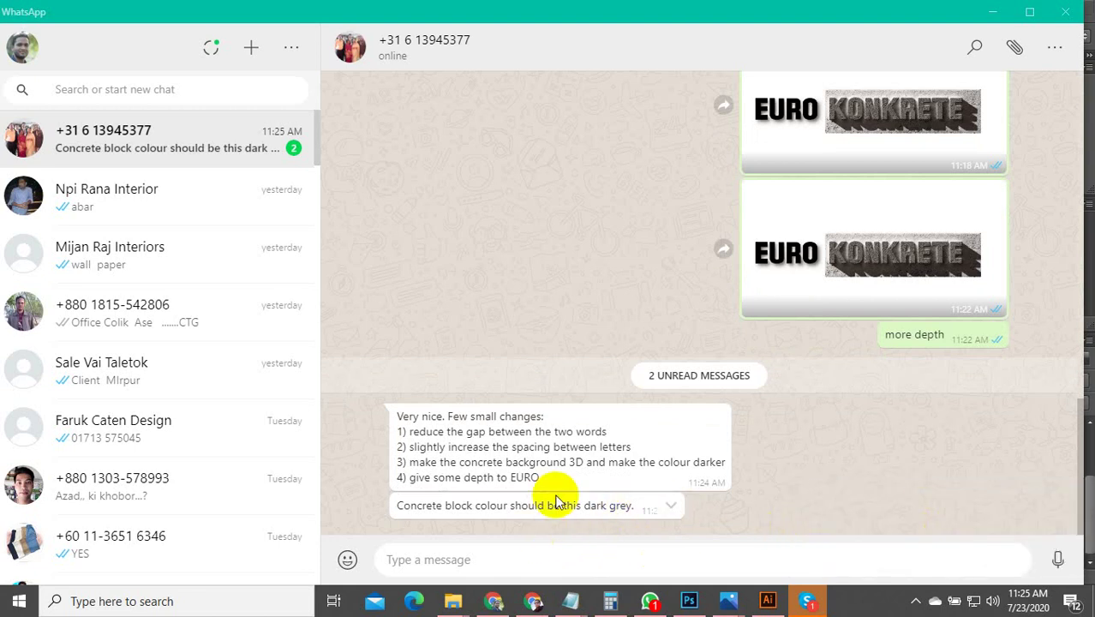